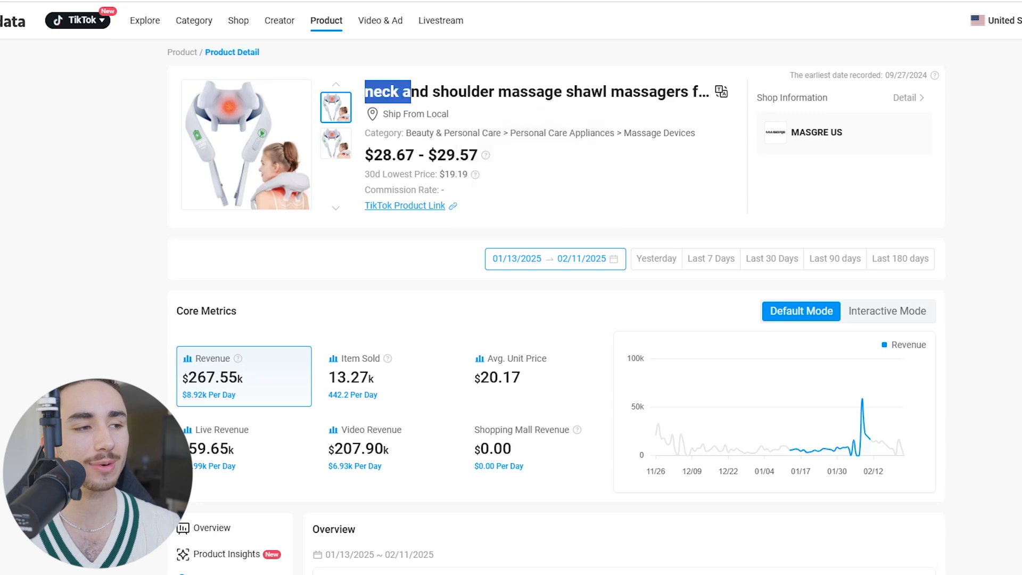
Examine the neck and shoulder massager's sales metrics and creator ranking, and browse competitor ads for similar massagers
scroll(537, 266, "down", 4)
scroll(532, 234, "down", 20)
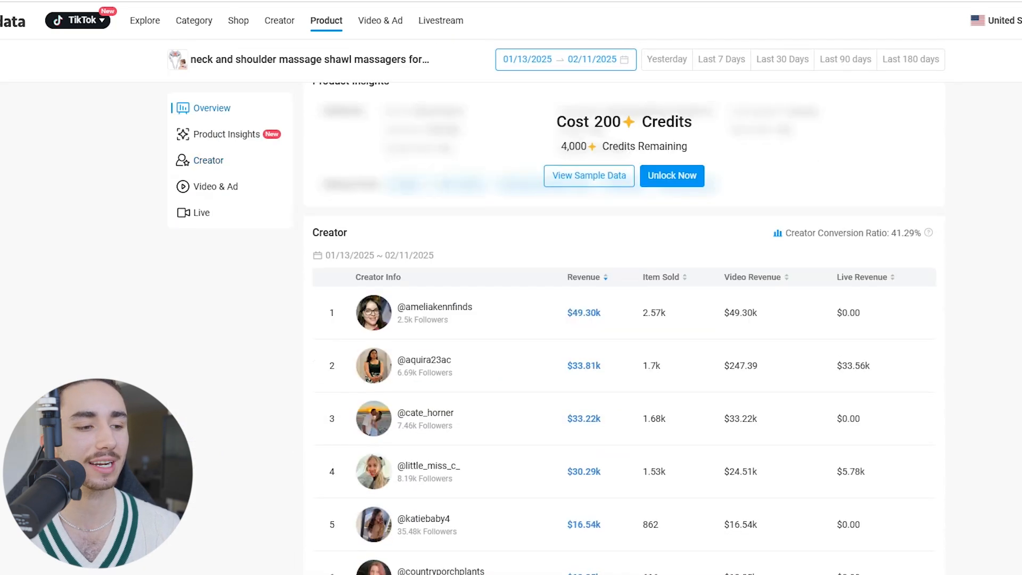
mouse_move(379, 120)
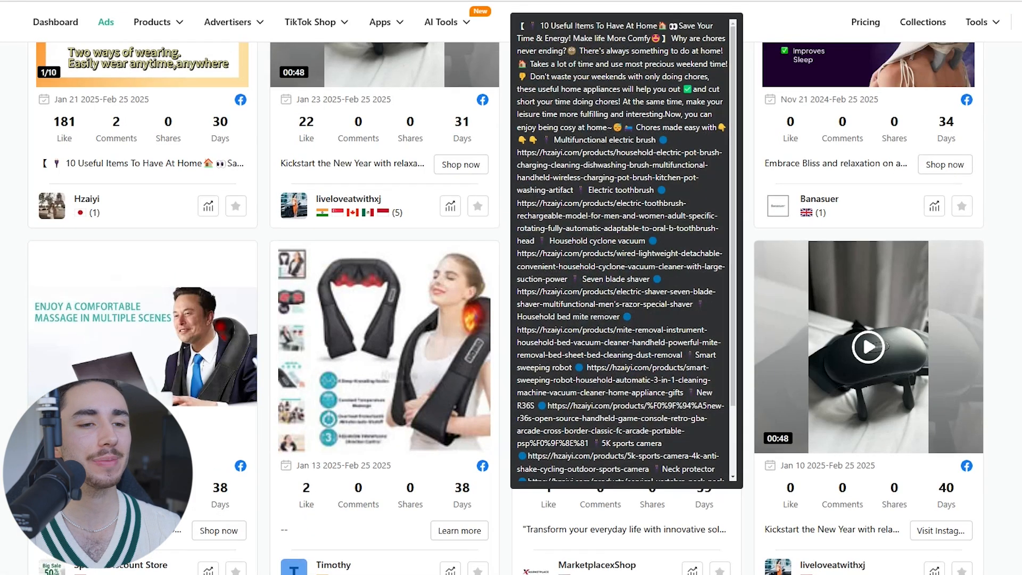
scroll(626, 320, "down", 10)
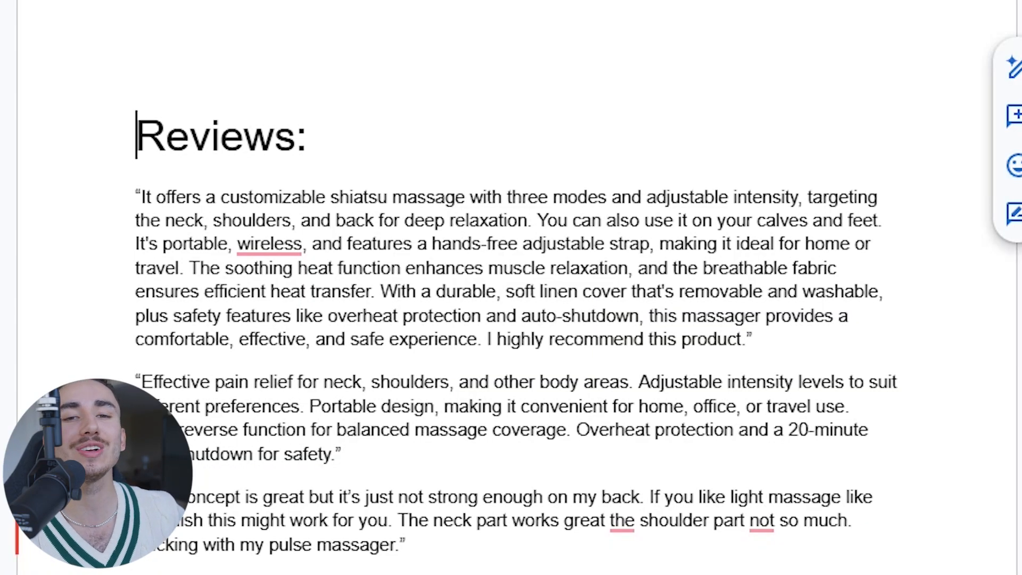
Switch to the massager document in Google Docs and read the customer reviews, pain points and Market Research sections
scroll(511, 287, "down", 20)
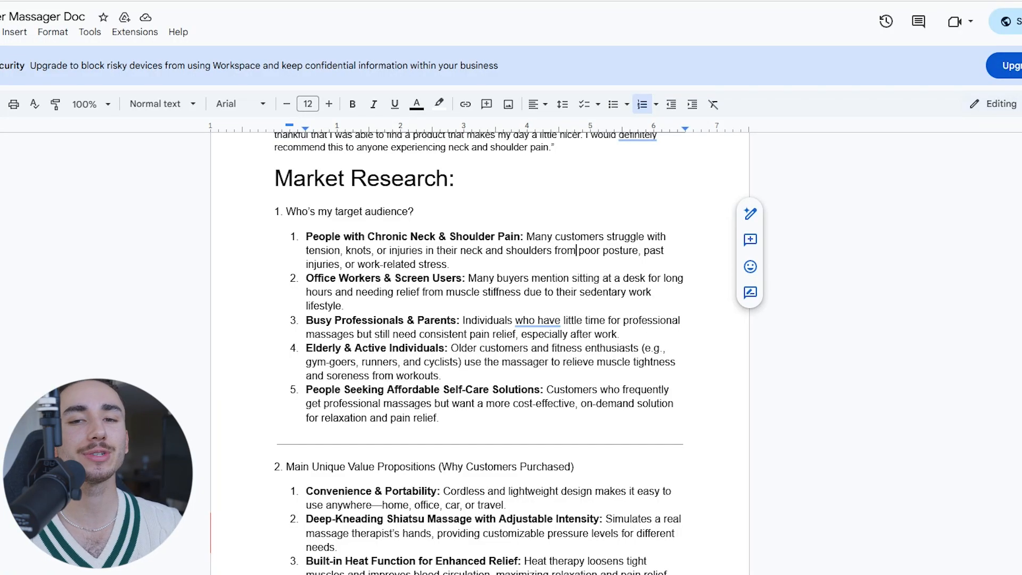
scroll(479, 352, "down", 15)
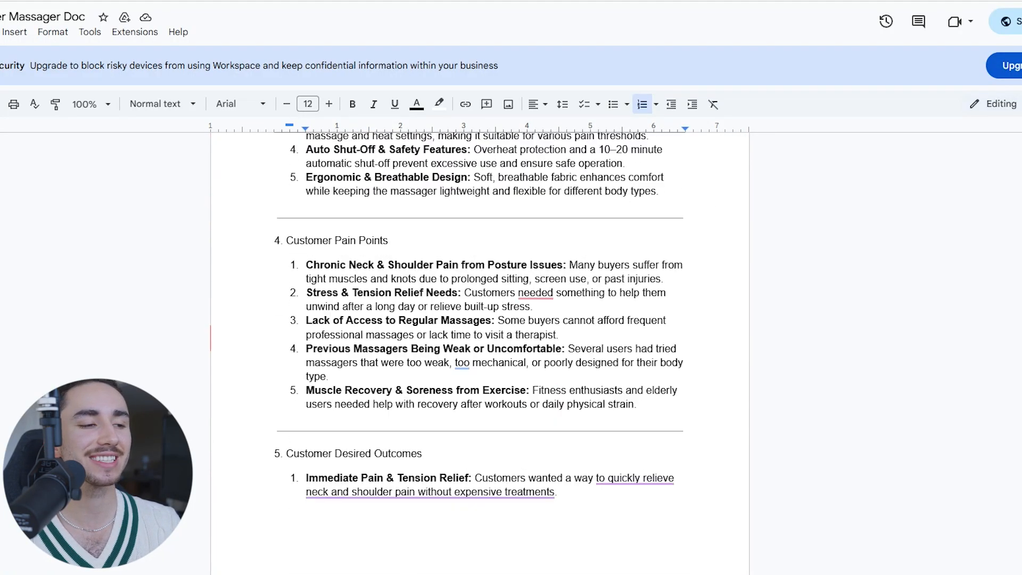
scroll(479, 351, "up", 15)
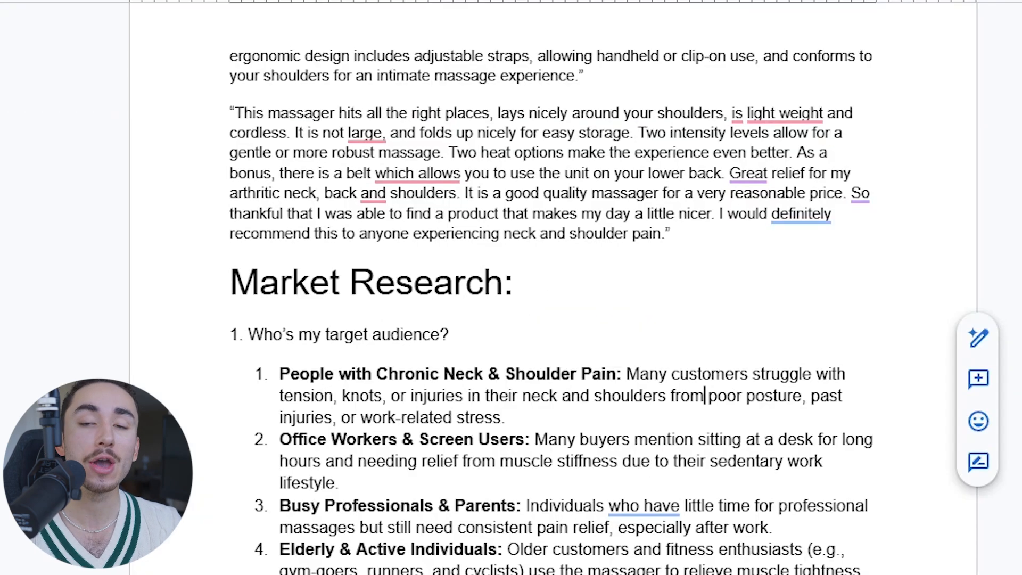
scroll(510, 320, "down", 4)
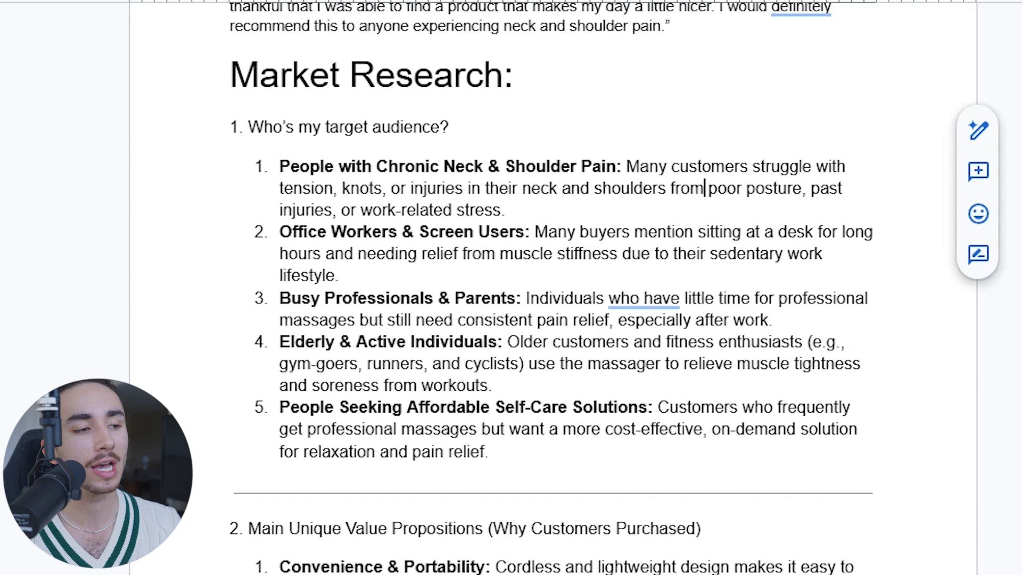
Study the target audience list under Market Research, highlighting chronic neck pain sufferers, office workers, busy professionals and poor posture
left_click_drag(280, 166, 492, 210)
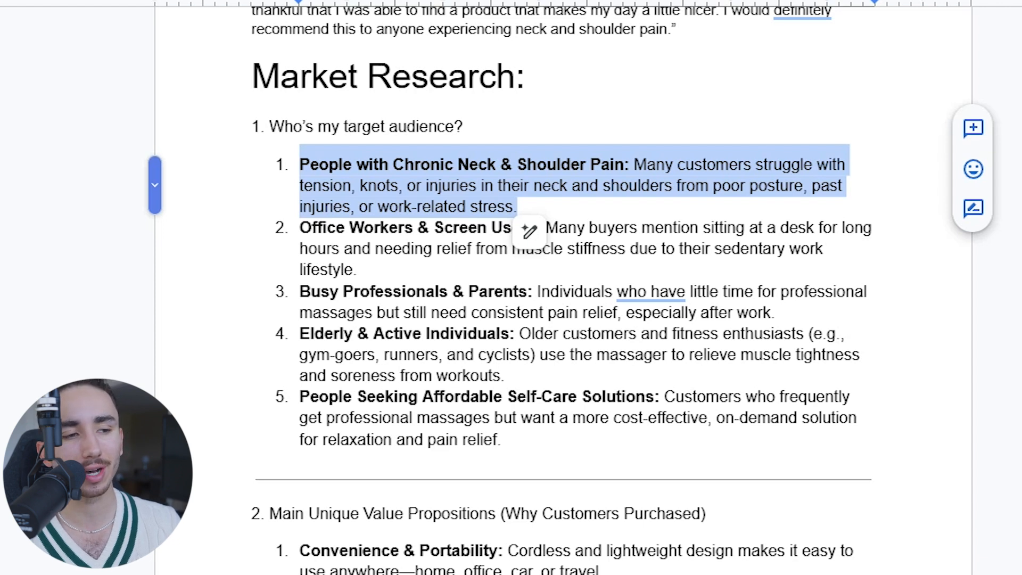
left_click(391, 206)
left_click_drag(300, 206, 344, 228)
left_click_drag(393, 291, 549, 292)
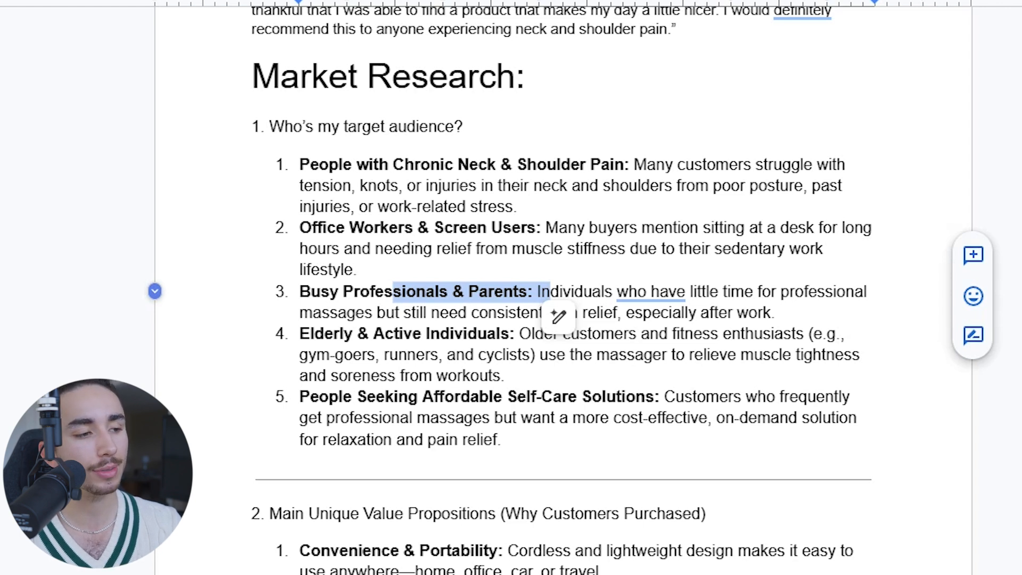
left_click_drag(300, 228, 380, 228)
left_click_drag(676, 185, 803, 185)
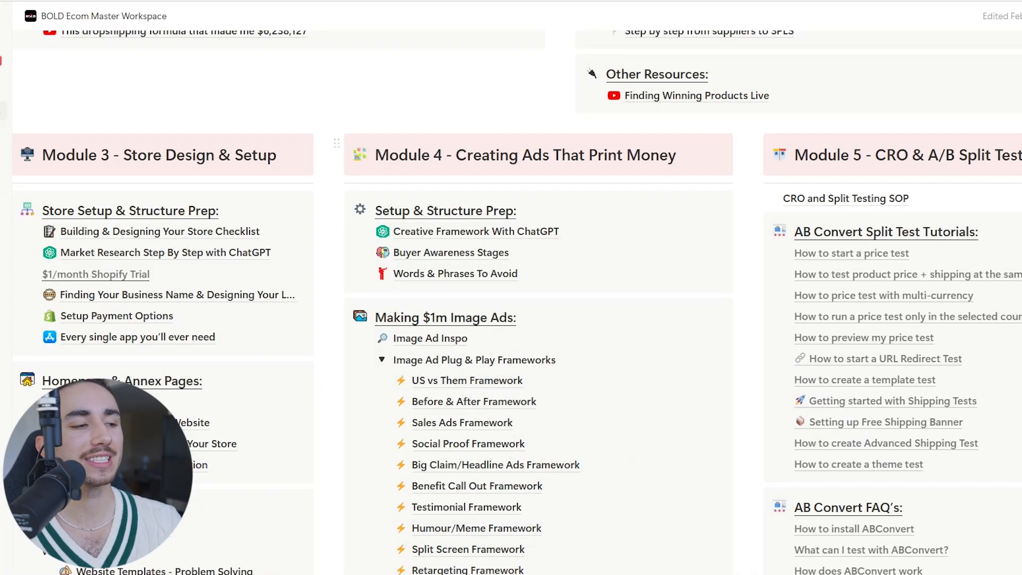
Browse the ad modules in the BOLD Ecom Master Workspace and open the "1 - Problem Solution Ads" video framework
scroll(175, 186, "down", 2)
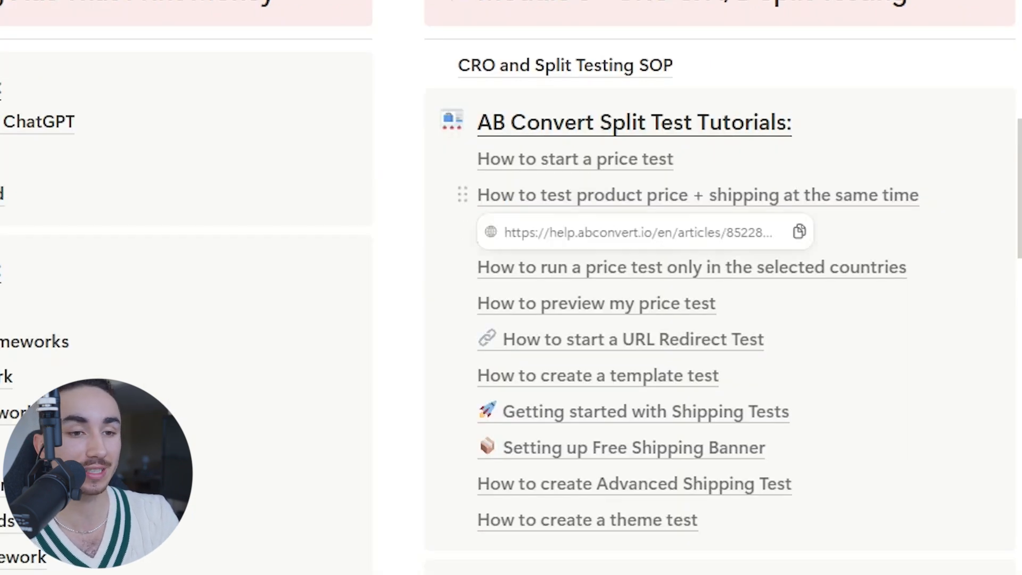
scroll(691, 198, "down", 3)
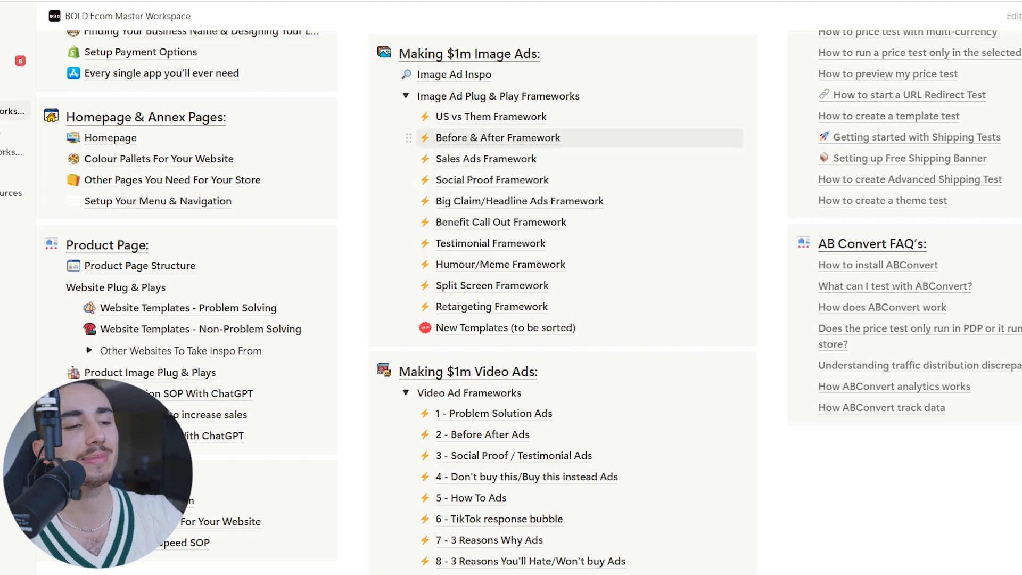
scroll(479, 137, "down", 4)
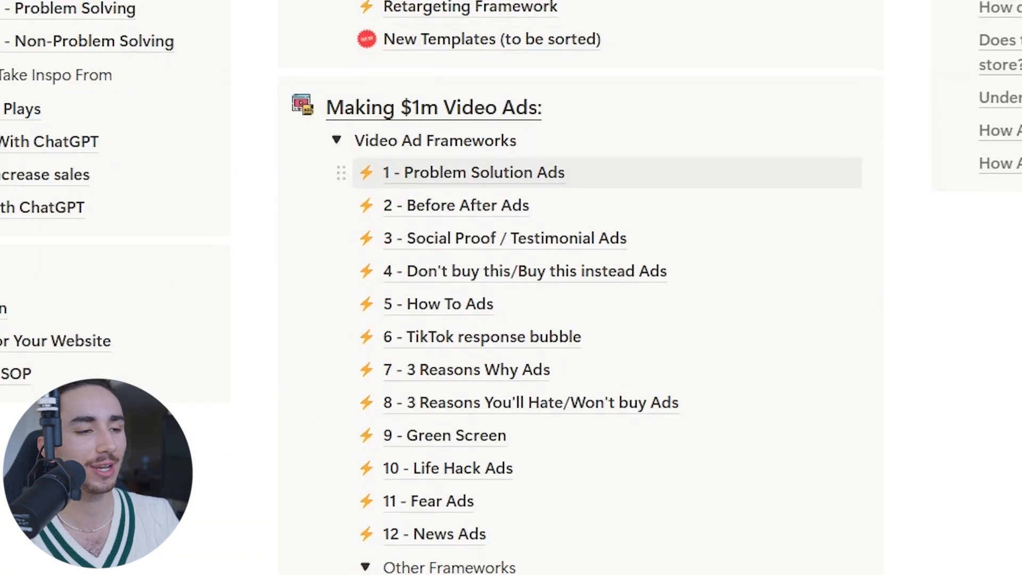
left_click(473, 172)
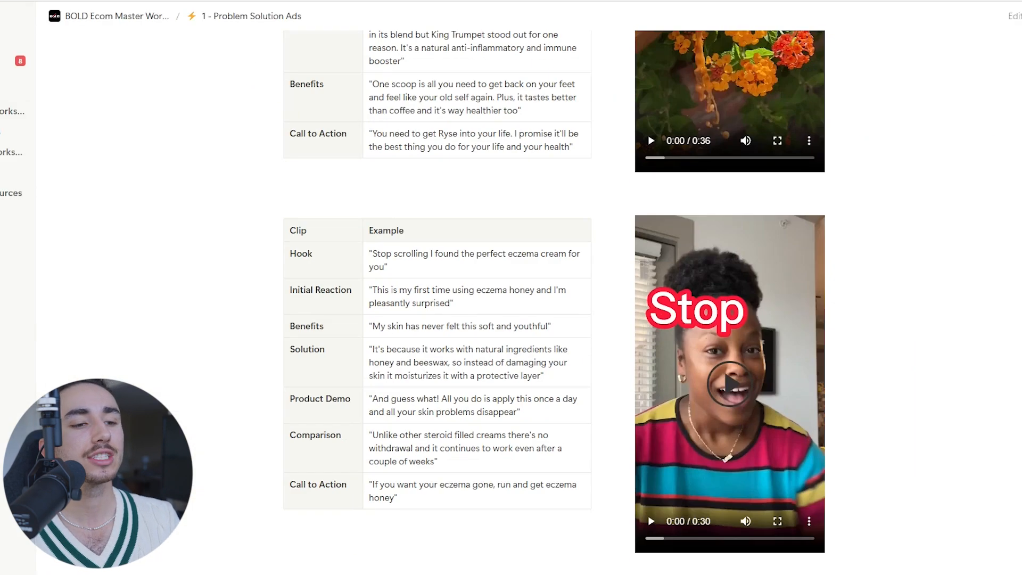
Review the clip-by-clip example scripts on the Problem Solution Ads page and return to the master workspace
scroll(554, 302, "down", 4)
scroll(553, 303, "up", 9)
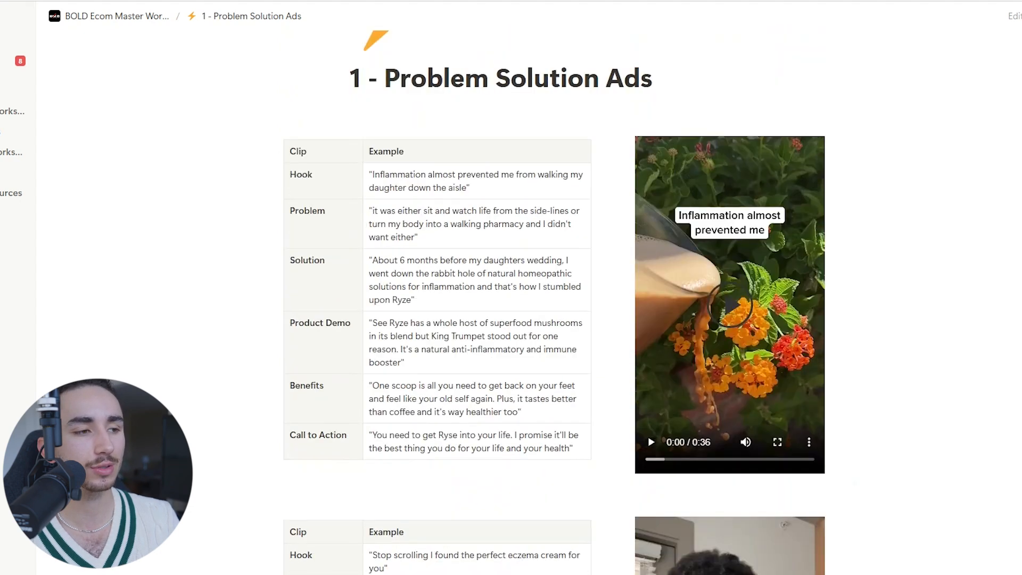
scroll(554, 302, "up", 1)
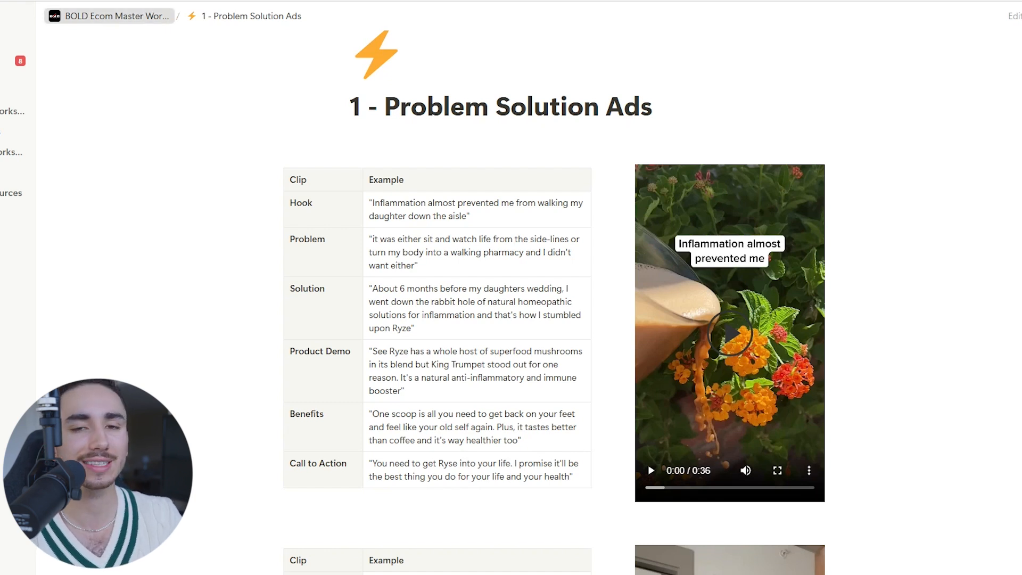
left_click(117, 16)
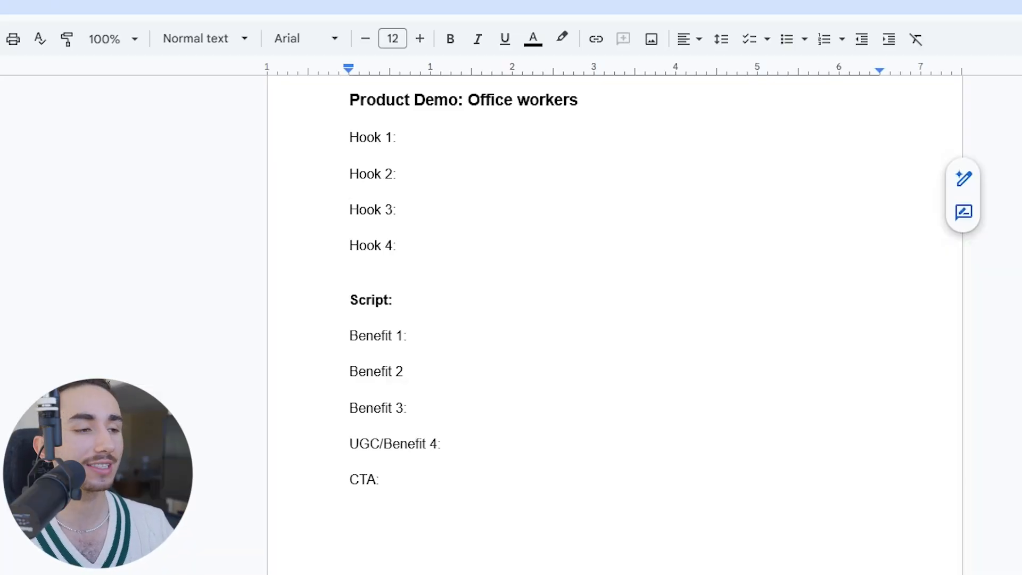
Switch to the massager document and review the hook and script outline under "Product Demo: Office workers"
left_click_drag(350, 119, 400, 261)
left_click(350, 317)
mouse_move(350, 300)
left_mouse_down()
mouse_move(366, 336)
mouse_move(351, 463)
left_mouse_up()
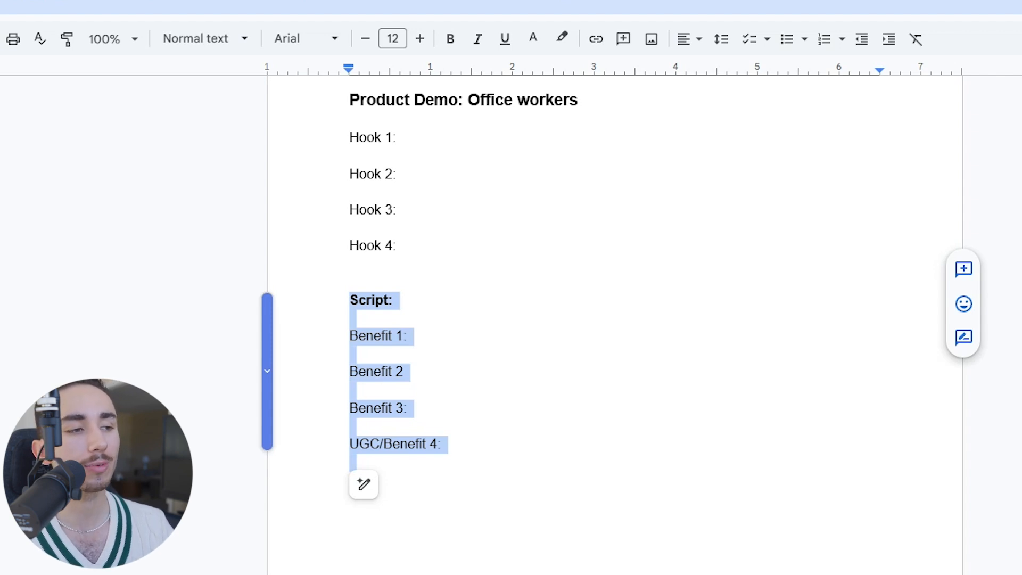
left_click(350, 118)
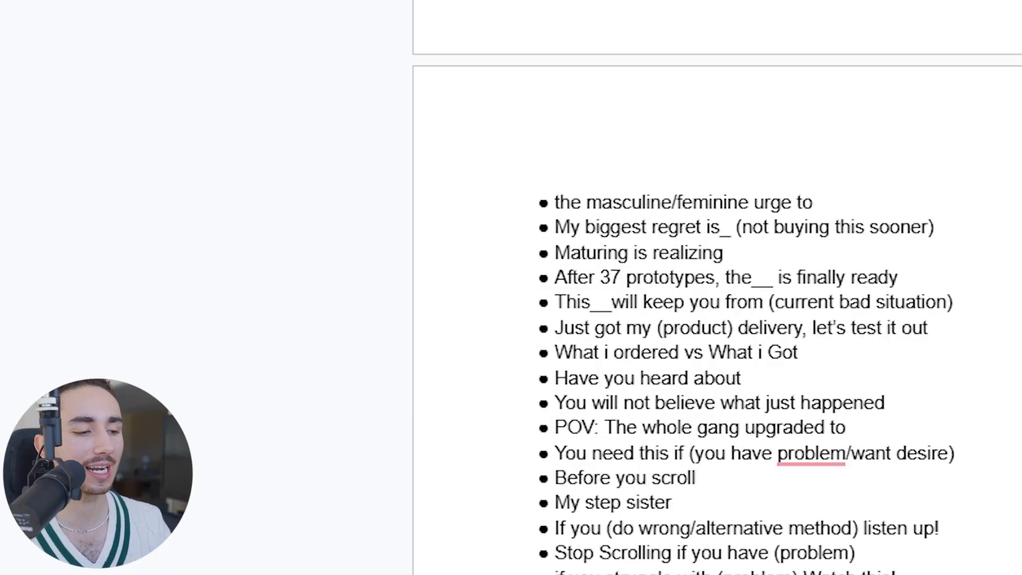
Copy "Maturing is realizing" from the hook list into Hook 1 and remove its bullet character
triple_click(610, 253)
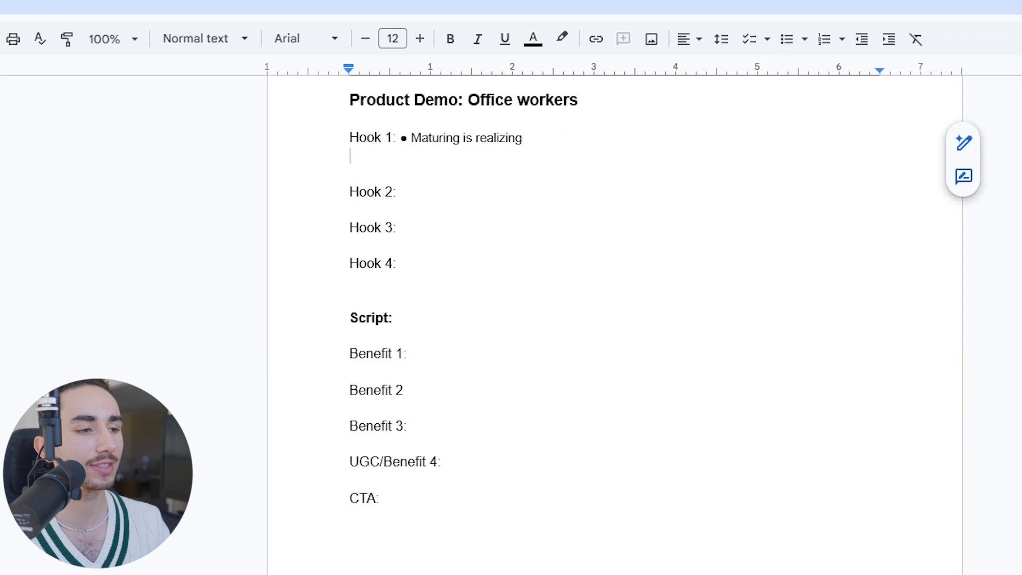
left_click(411, 138)
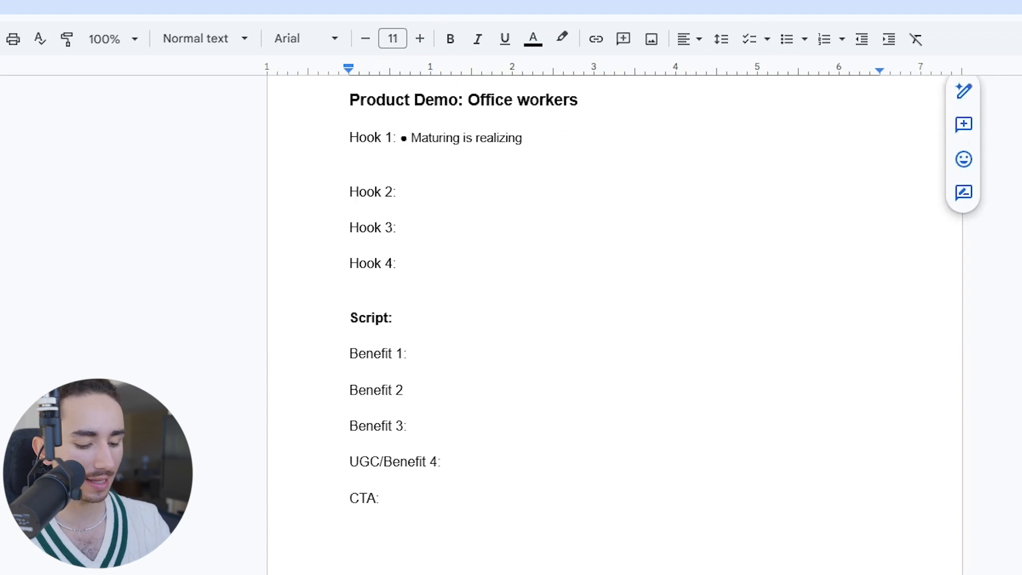
key("BackSpace")
key("BackSpace")
Continue Hook 1 after "Maturing is realizing" with "that your chronic neck"
left_click(515, 137)
type("that your chrom")
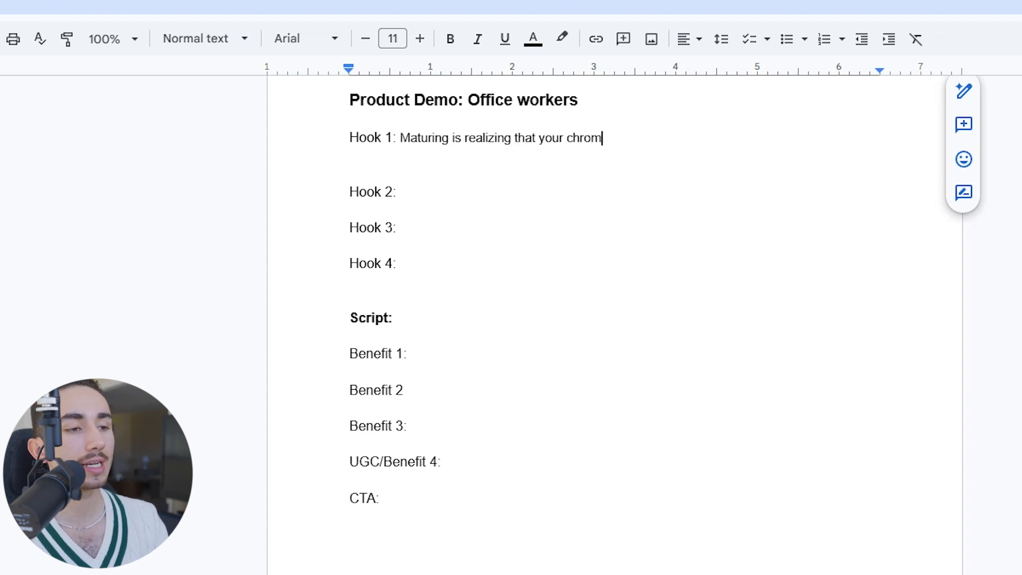
key("BackSpace")
type("nic nec")
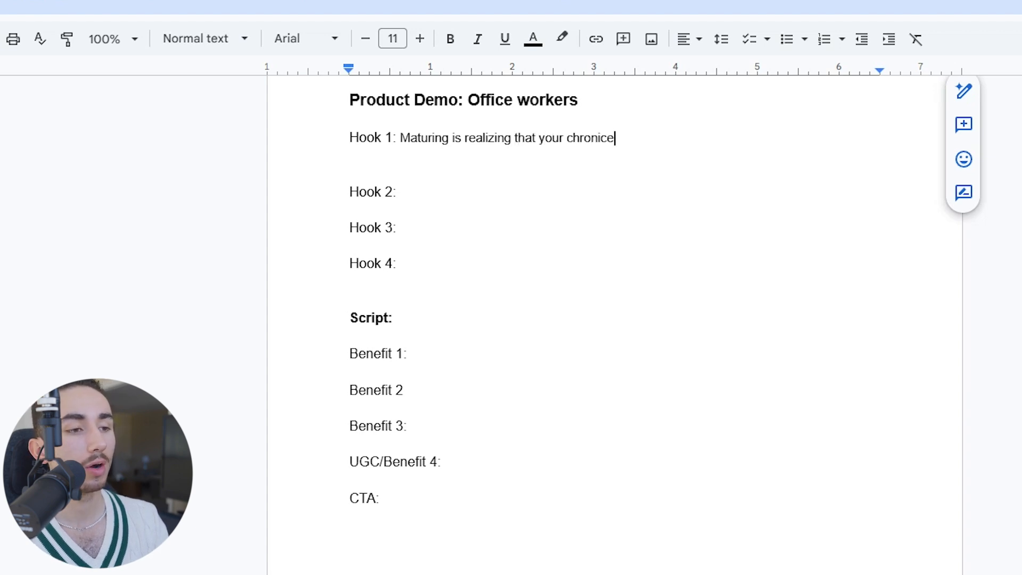
type("k")
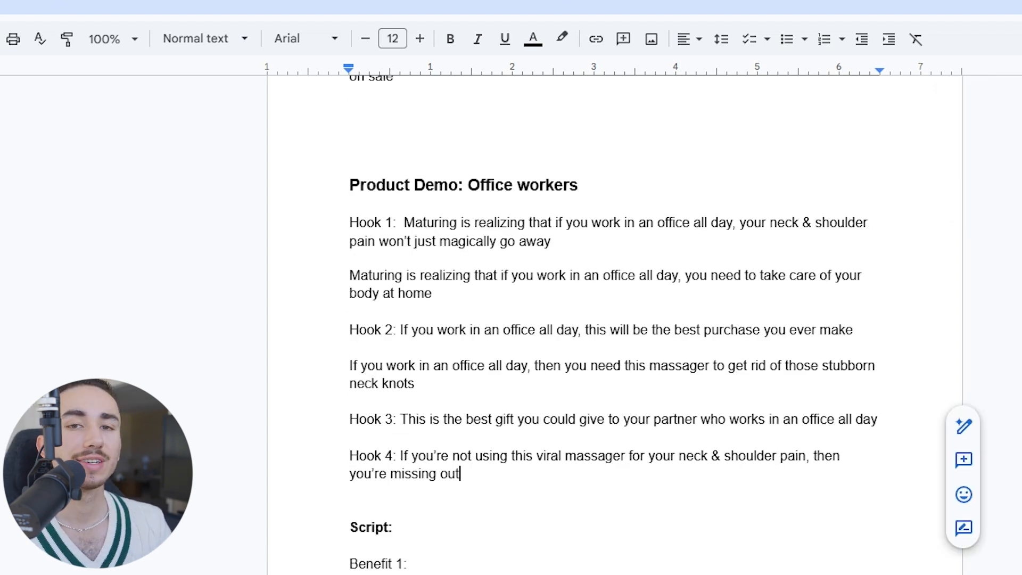
Review the office workers hooks, the product's features and benefits in the research, and the script lines through the CTA
scroll(612, 319, "down", 3)
scroll(612, 319, "down", 1)
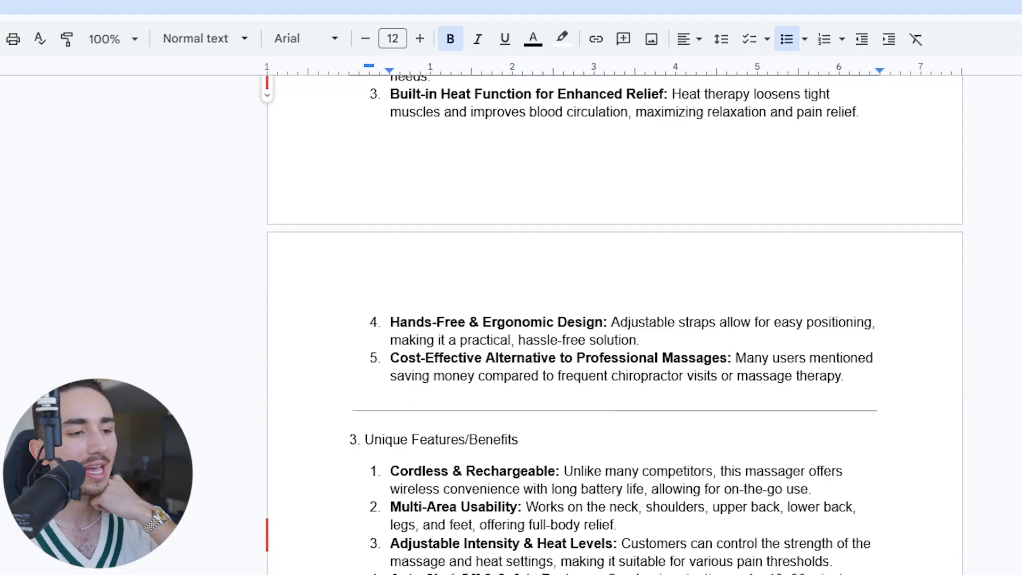
scroll(614, 324, "down", 1)
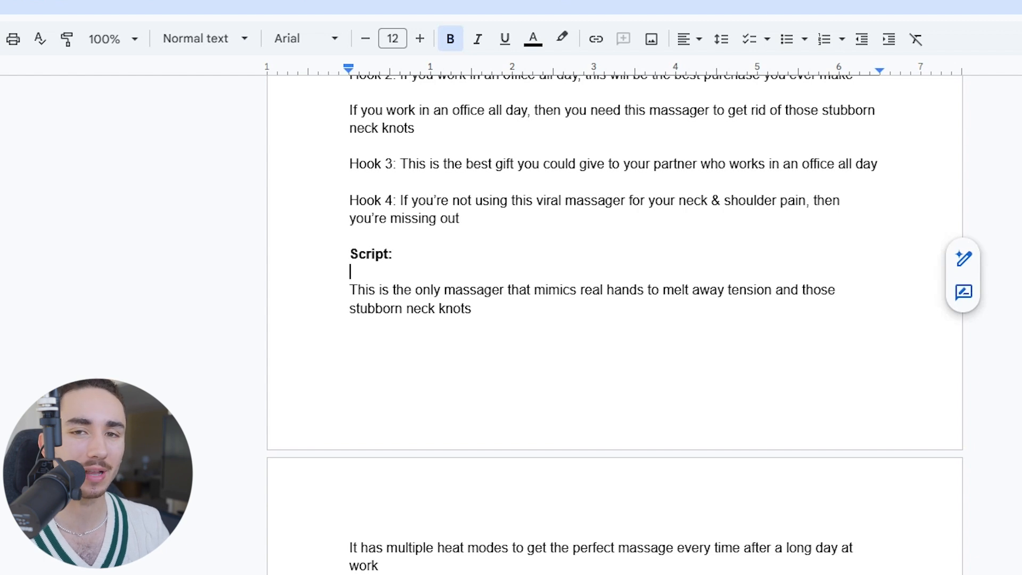
scroll(614, 319, "down", 5)
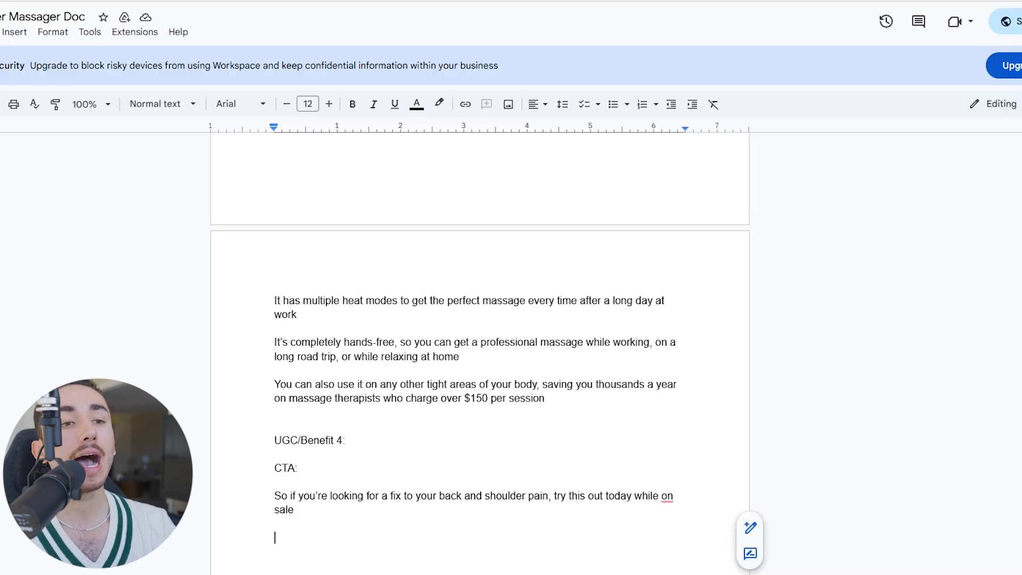
scroll(479, 351, "down", 3)
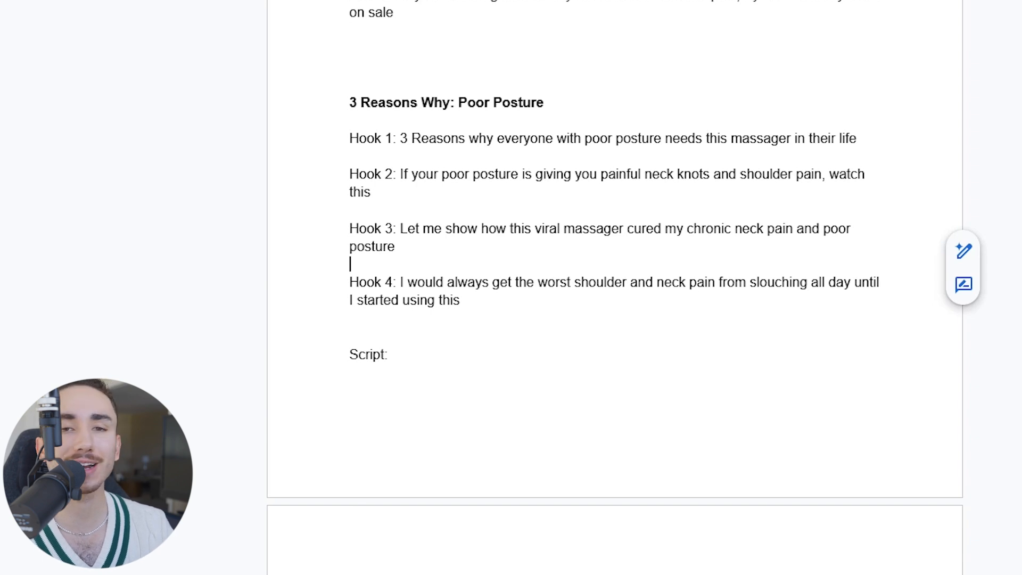
Read through the "3 Reasons Why: Poor Posture" ad, comparing its hooks with its script lines and CTA
scroll(614, 287, "down", 2)
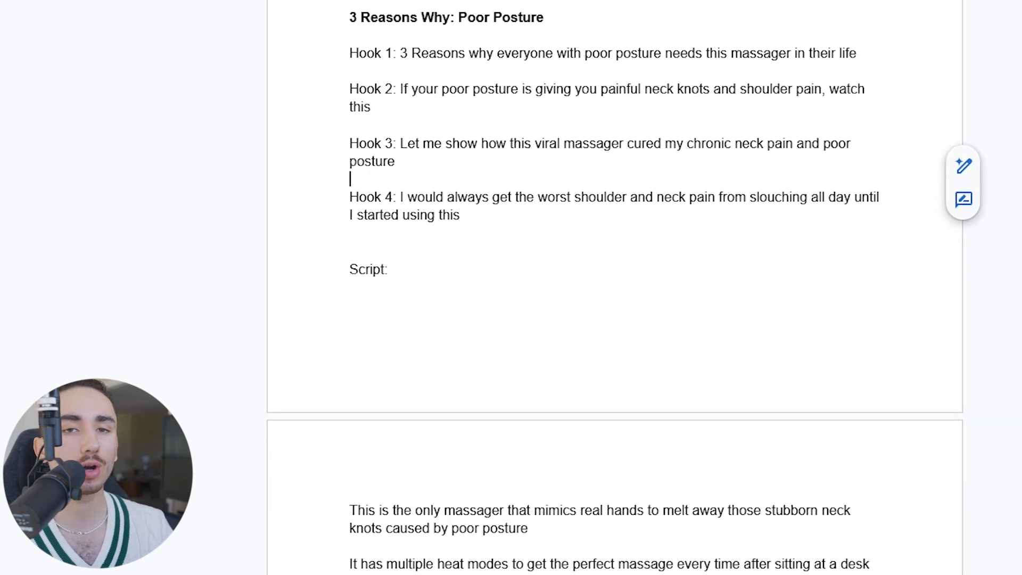
scroll(614, 287, "down", 5)
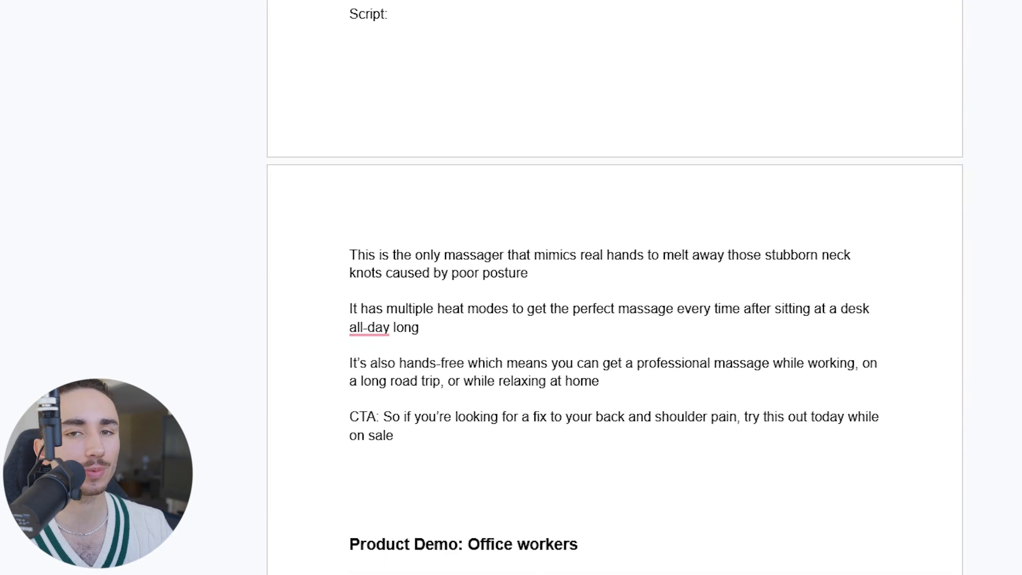
scroll(615, 287, "up", 6)
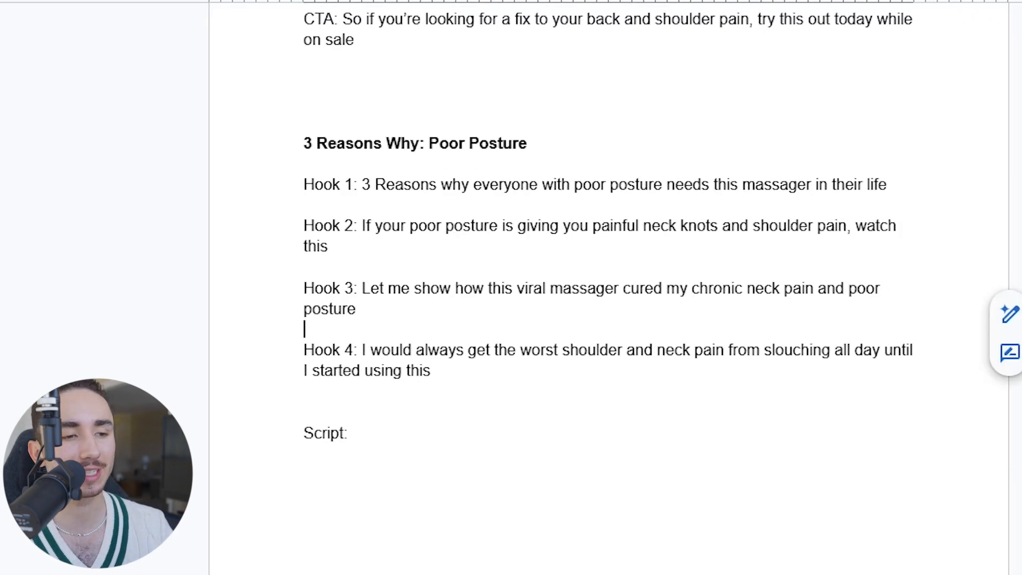
scroll(611, 287, "down", 8)
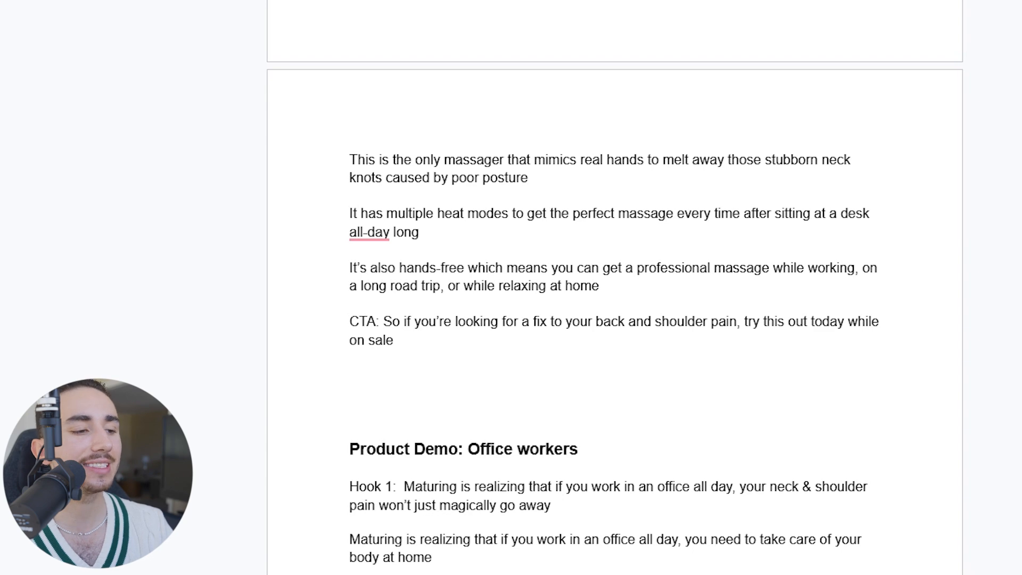
scroll(614, 288, "up", 4)
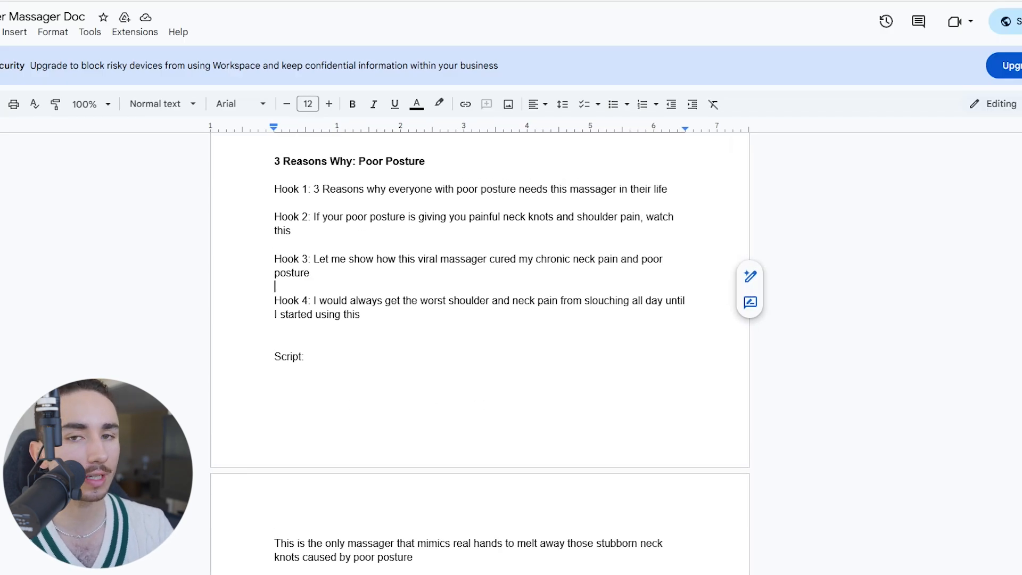
scroll(479, 319, "down", 4)
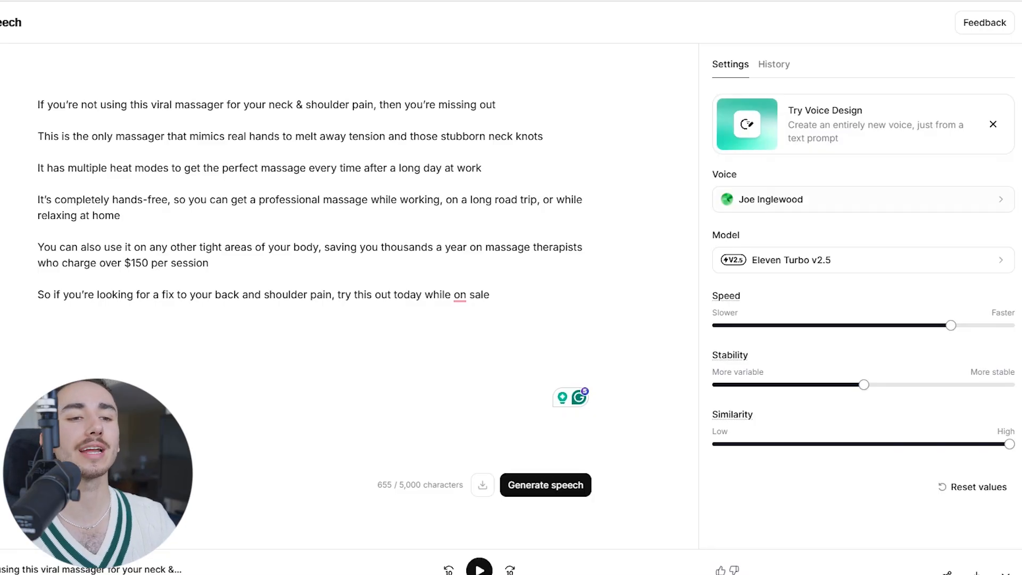
Open the list of available voices for the speech, and switch to the 0225 (1) video project in CapCut
left_click(862, 200)
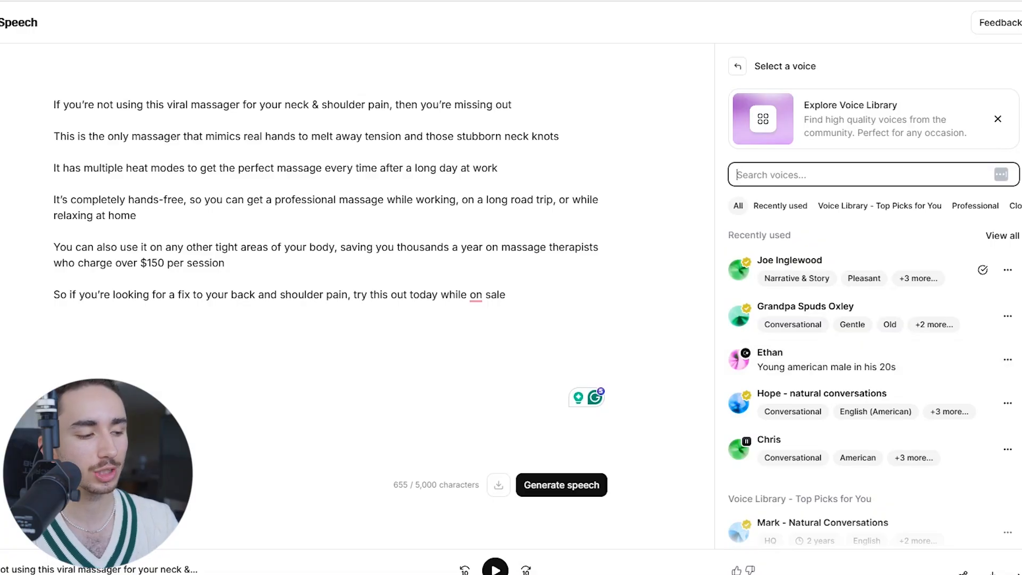
mouse_move(601, 574)
left_click(601, 551)
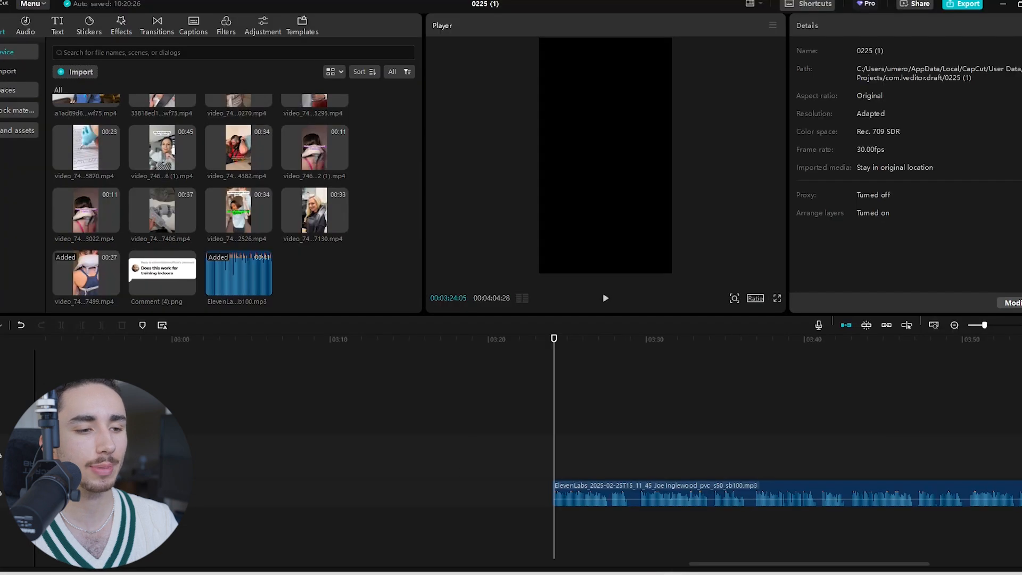
Split the voiceover at 00:03:22:25 and delete the short silent piece before the cut
left_click_drag(554, 338, 611, 339)
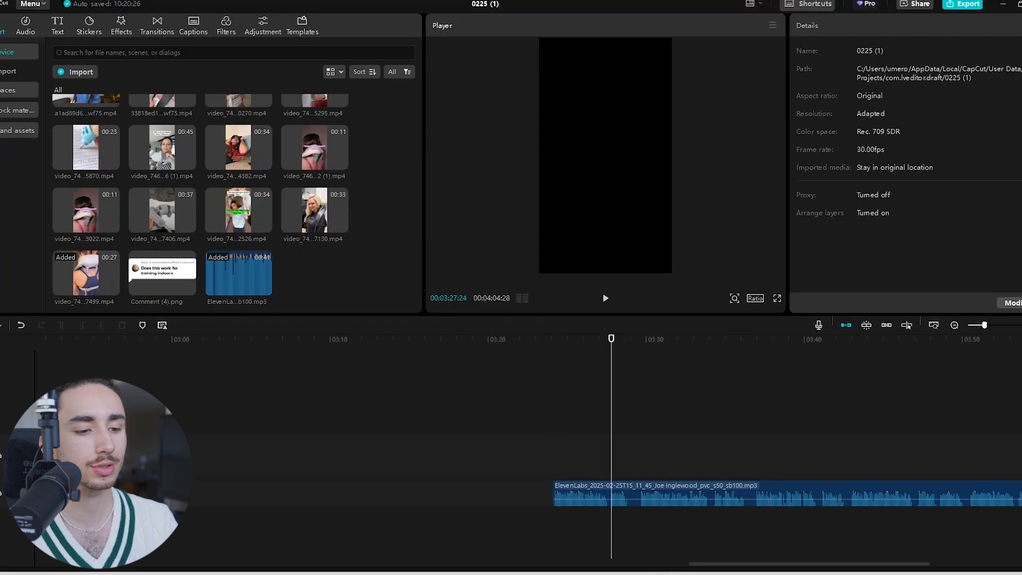
left_click_drag(612, 493, 533, 494)
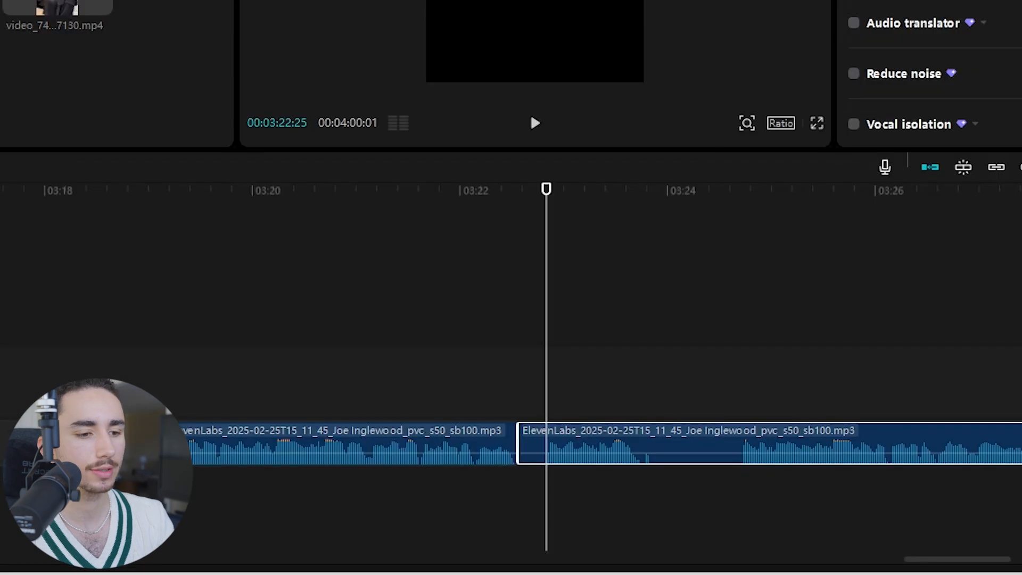
key("ctrl+b")
left_click(532, 445)
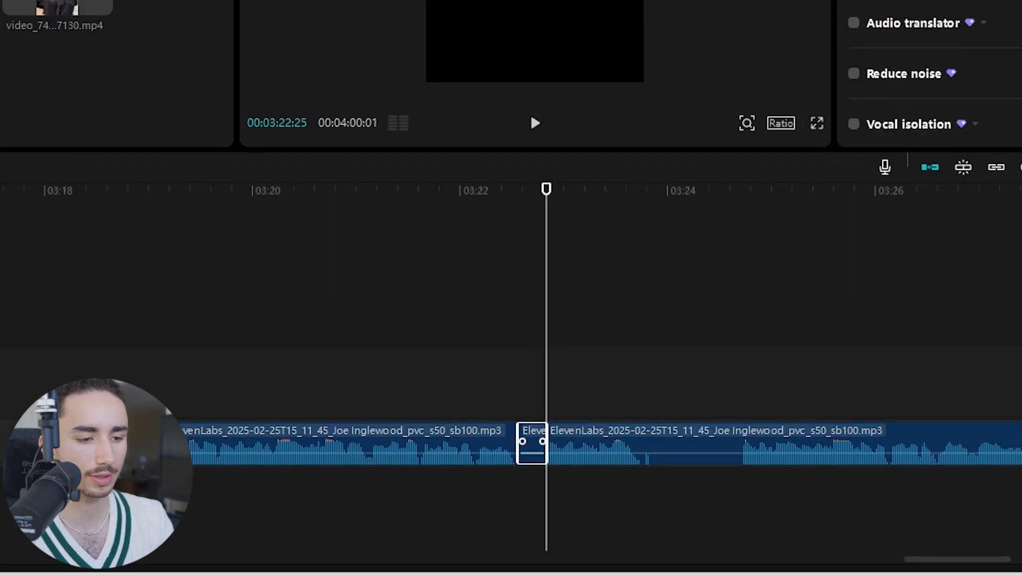
key("Delete")
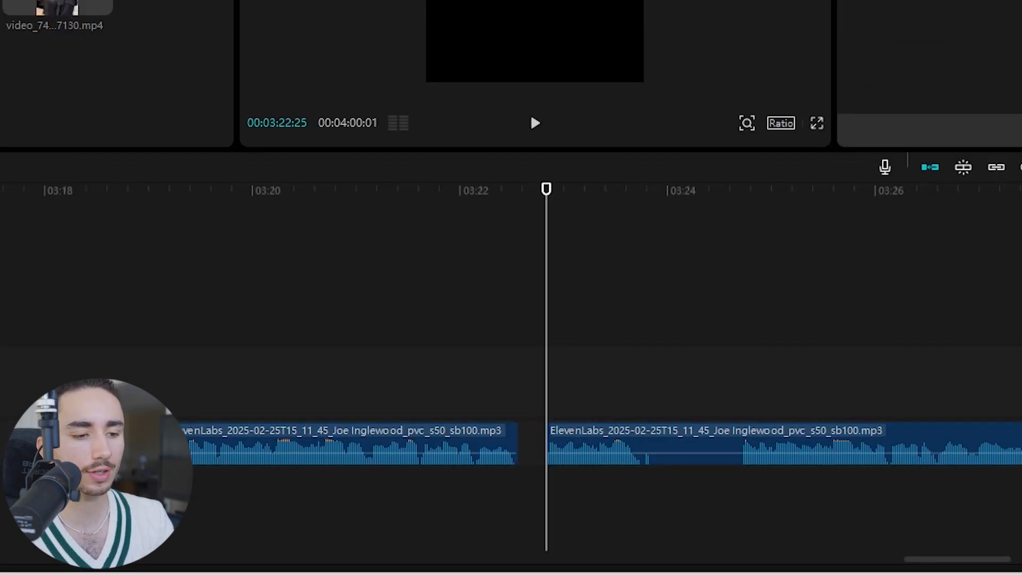
Close the gap between the two voiceover clips and play on to the start of the next phrase at 00:03:24:14
left_click_drag(549, 441, 523, 442)
key("space")
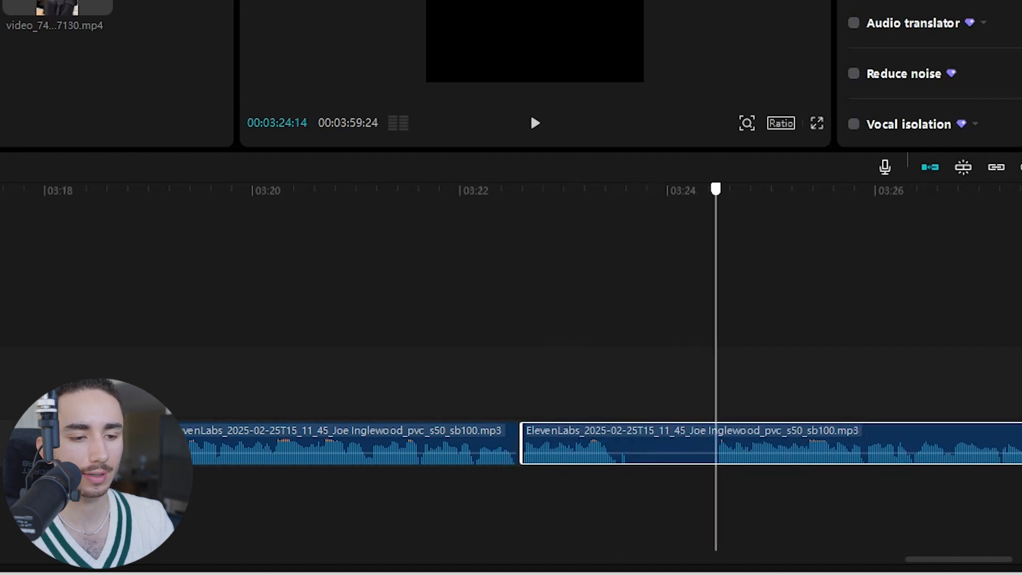
key("Right")
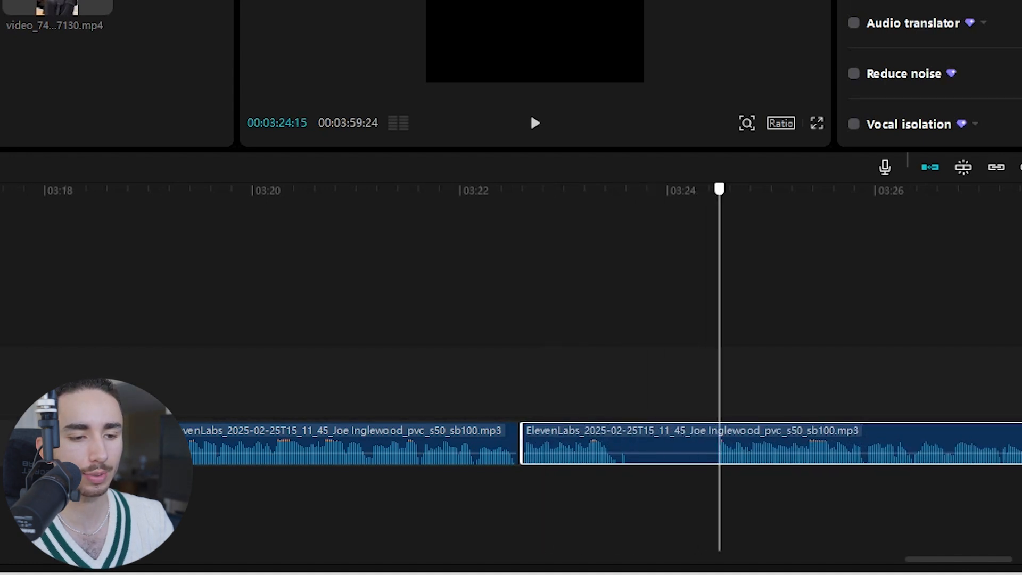
key("Left")
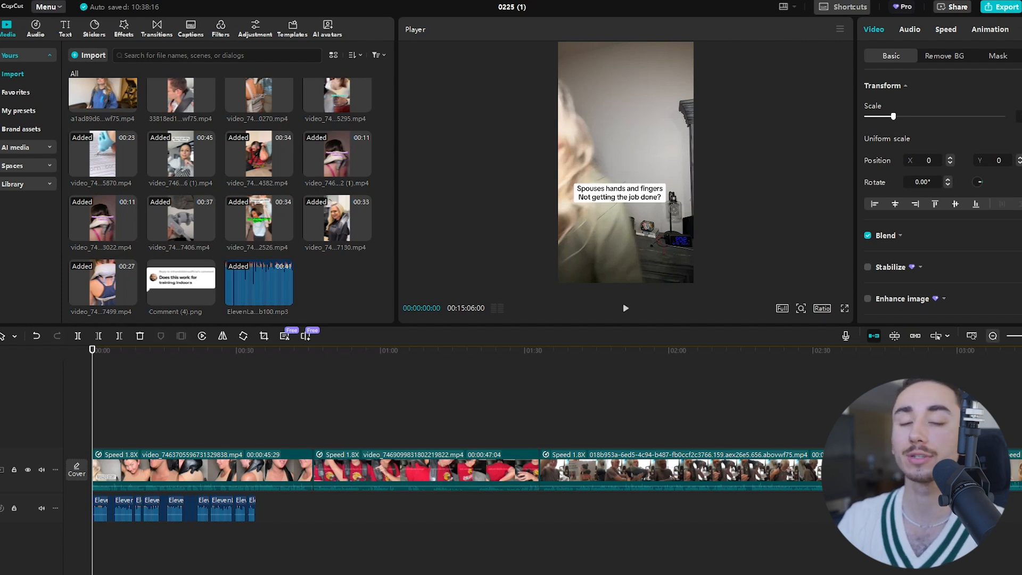
Select all the video clips on the timeline and set their speed to 1.7x
left_click(992, 336)
left_click(993, 335)
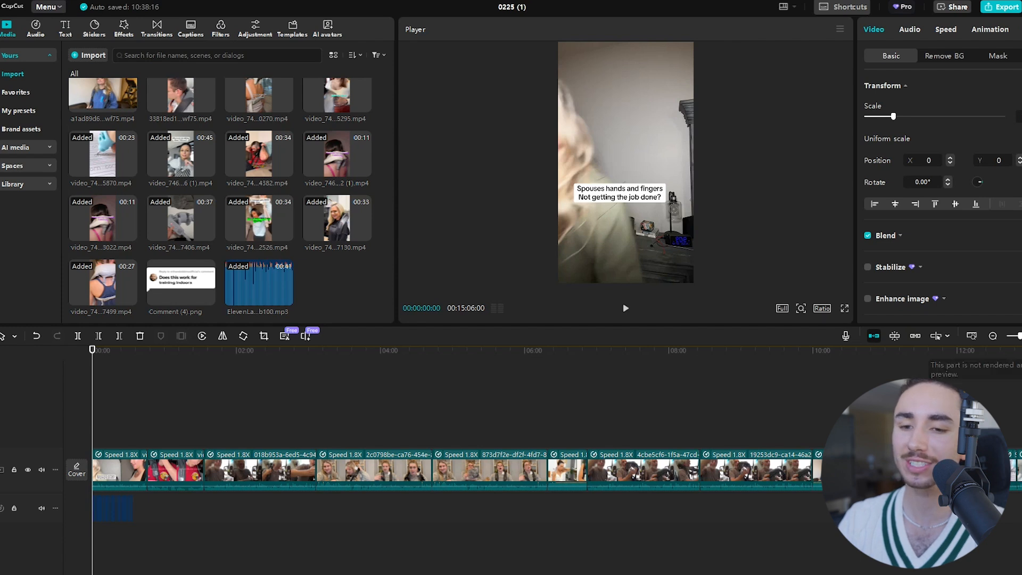
left_click(992, 336)
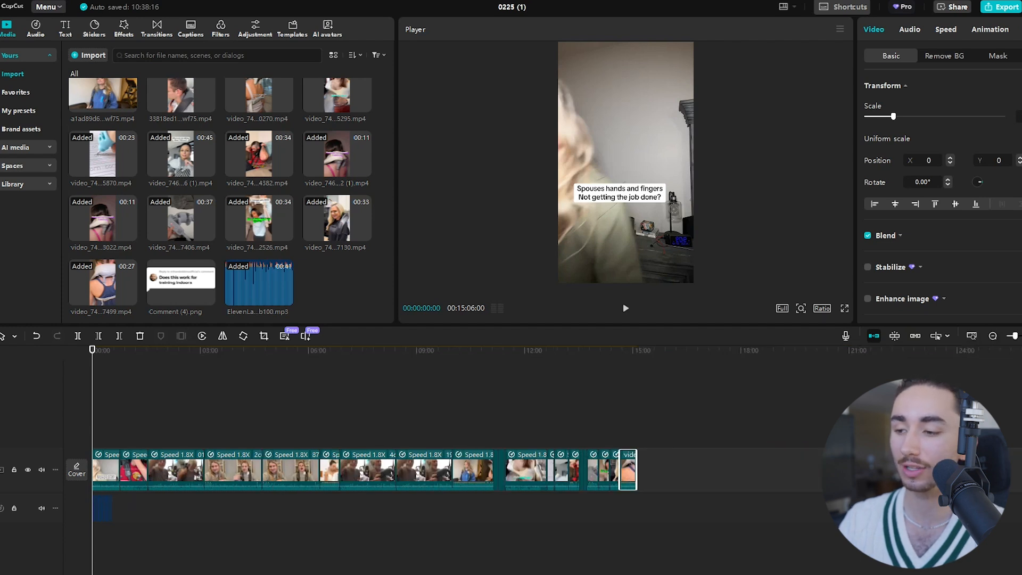
key("ctrl+a")
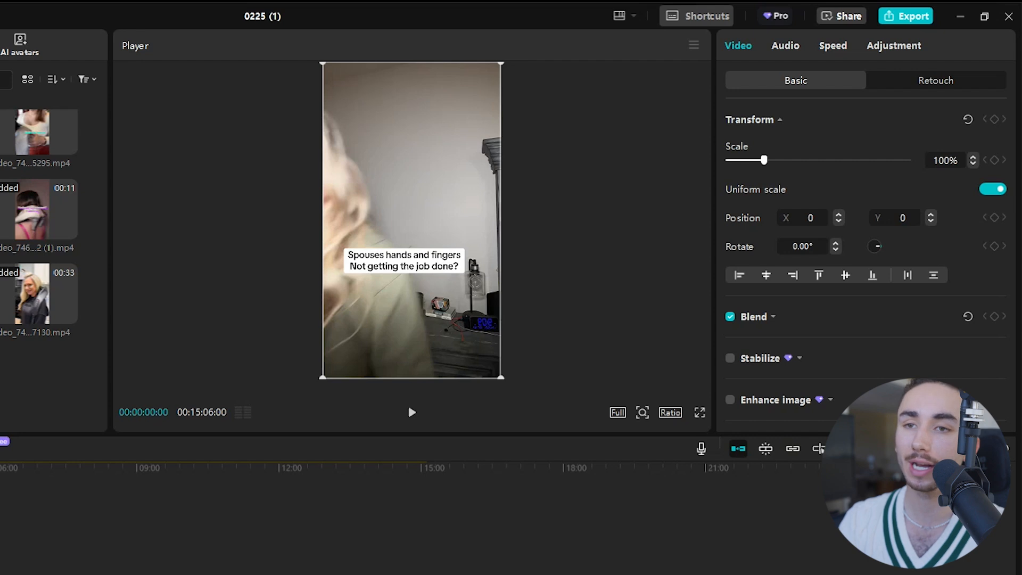
left_click(946, 29)
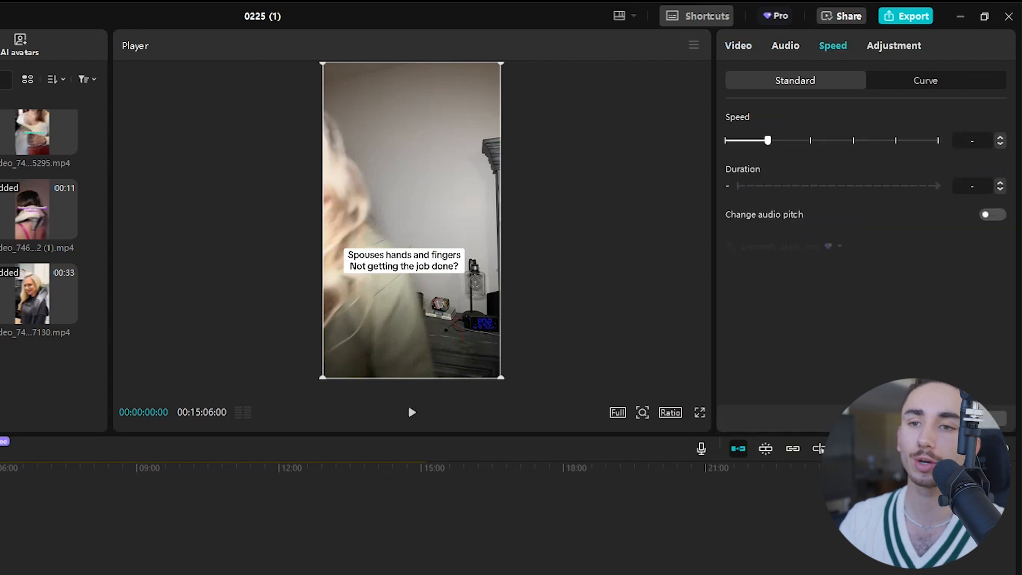
left_click_drag(767, 140, 798, 140)
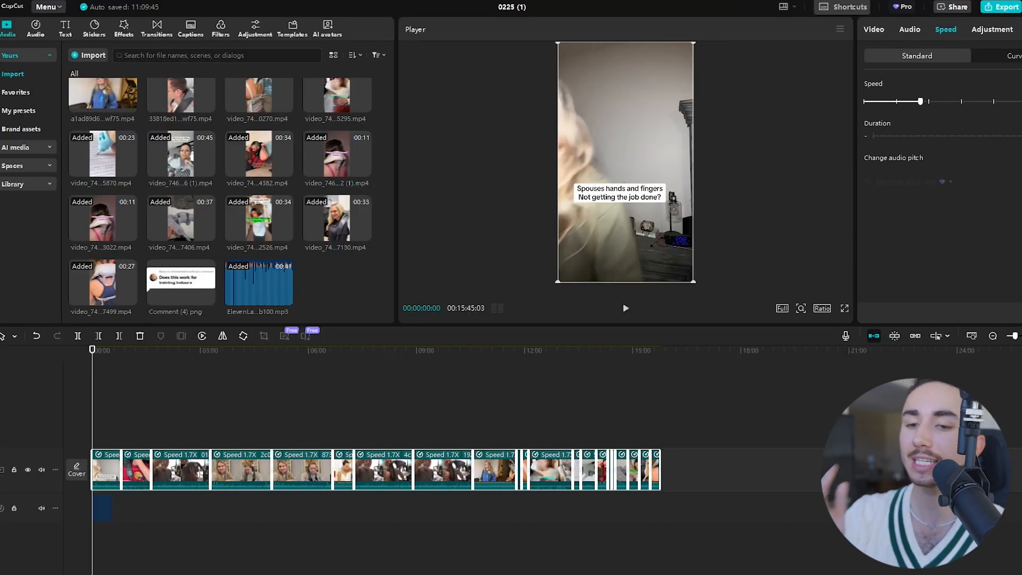
Scrub through the sped-up footage from the first clips to the end of the timeline to examine the available shots
scroll(469, 469, "up", 5)
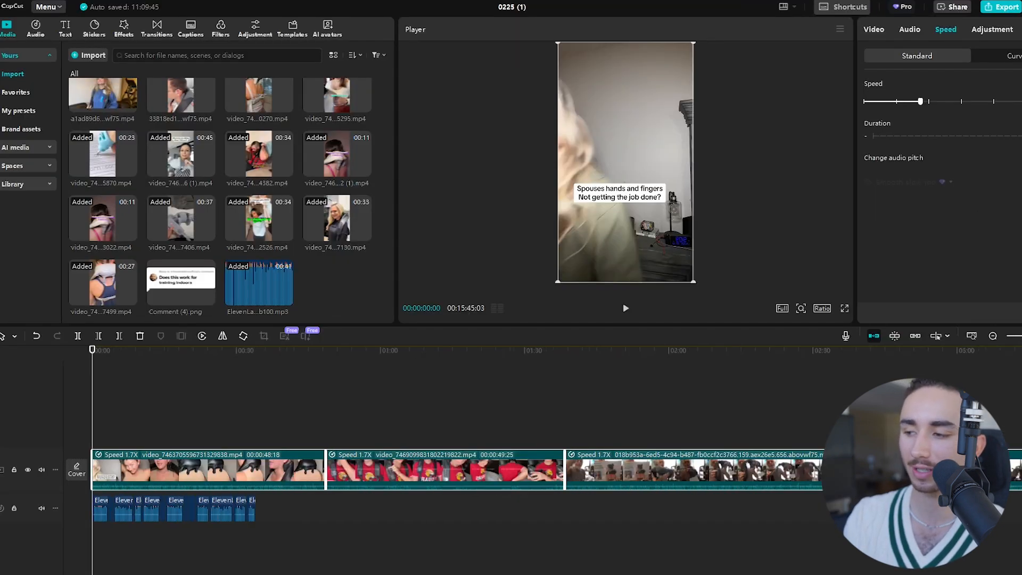
left_click_drag(92, 349, 190, 349)
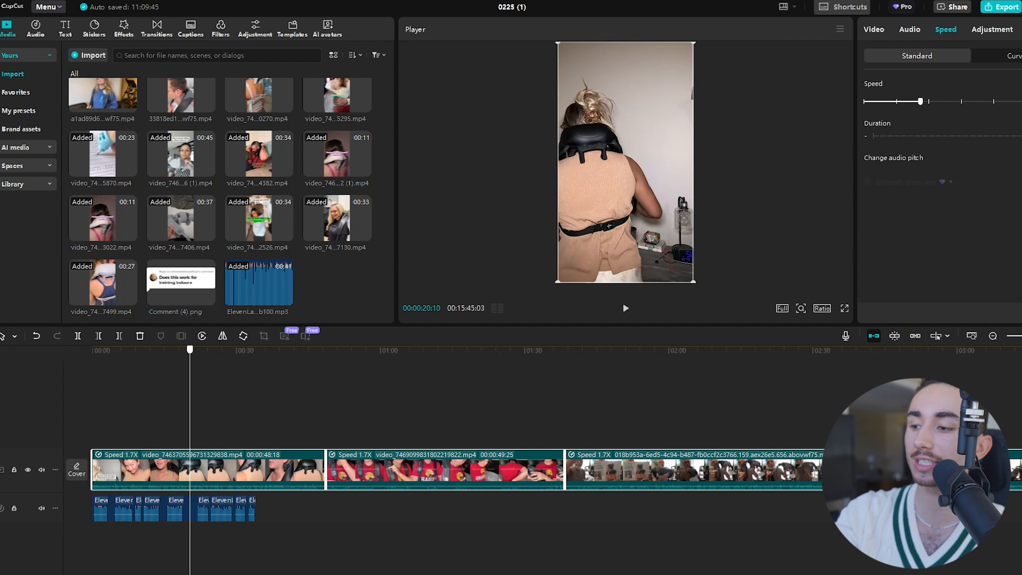
left_click_drag(190, 350, 207, 349)
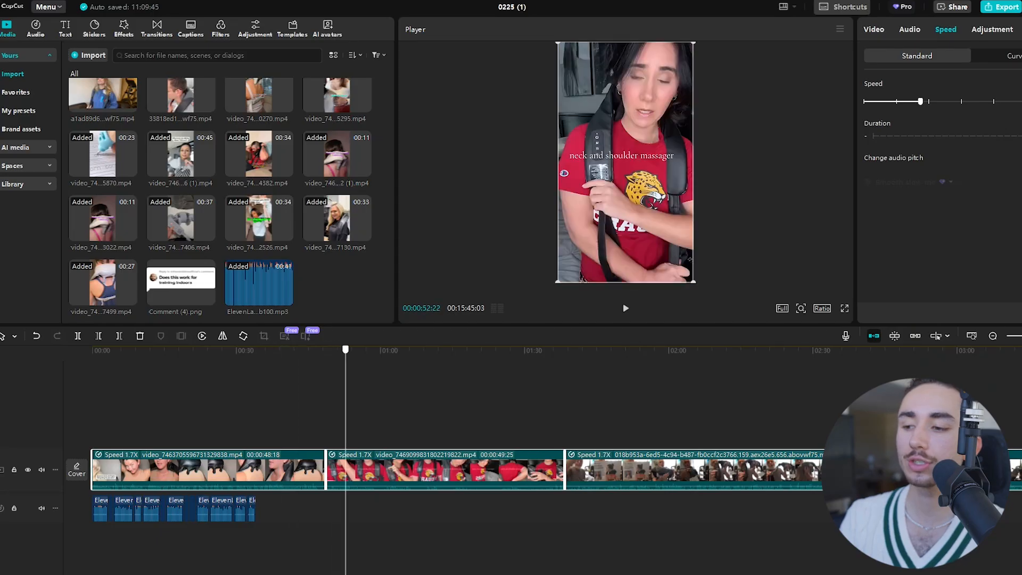
left_click_drag(345, 350, 392, 349)
mouse_move(679, 574)
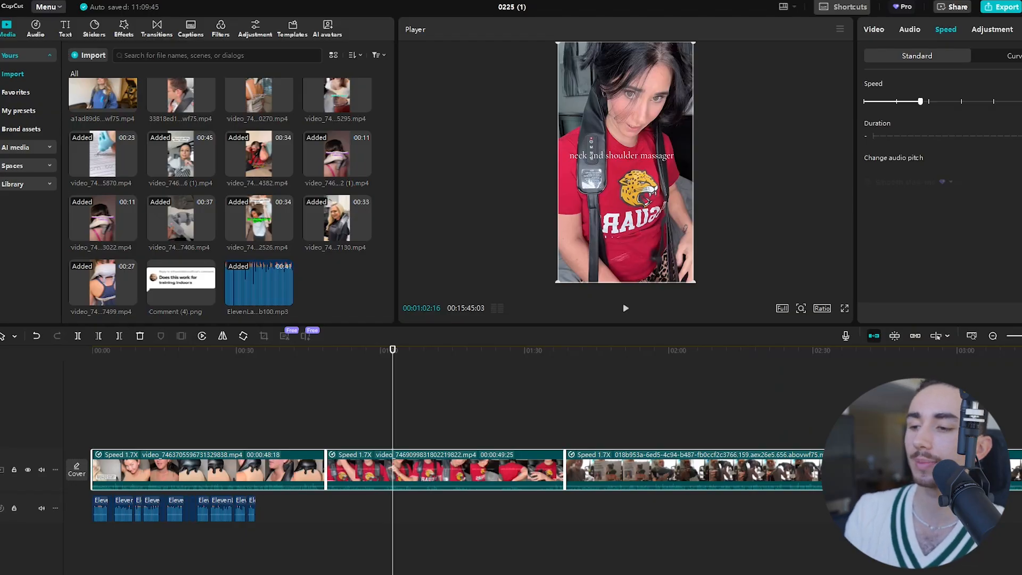
left_click_drag(393, 349, 93, 350)
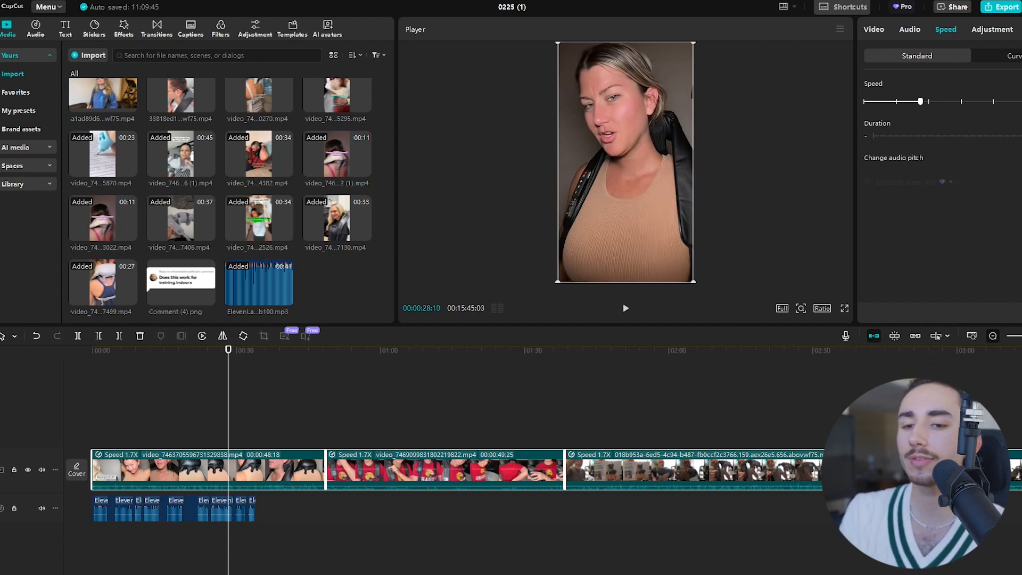
left_click(993, 336)
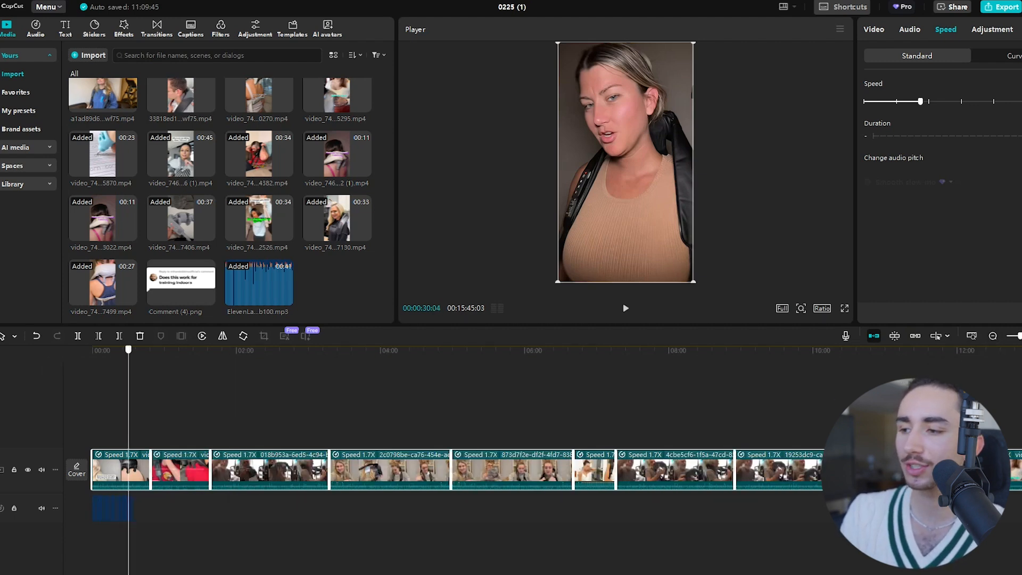
left_click(501, 352)
left_click_drag(501, 350, 1018, 350)
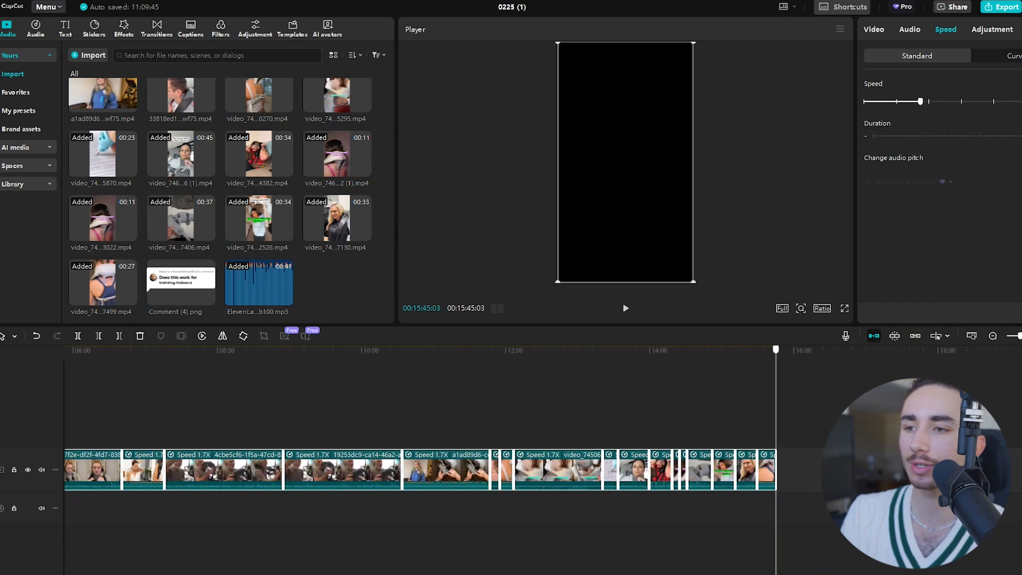
mouse_move(775, 350)
left_mouse_down()
mouse_move(750, 350)
mouse_move(771, 350)
left_mouse_up()
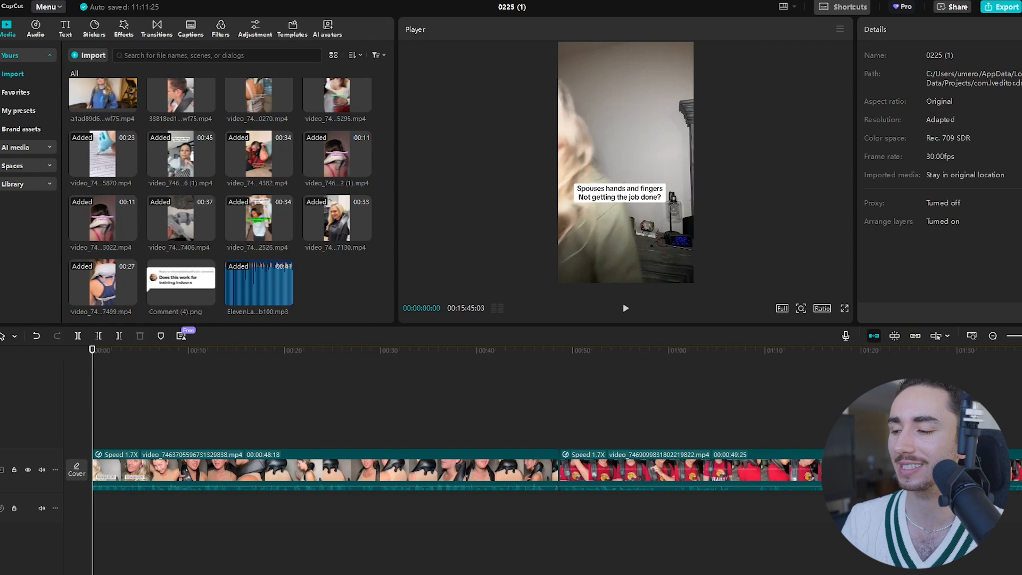
Play the opening of the first clip and split it at 00:00:06:22, just before the massager is shown from behind
key("space")
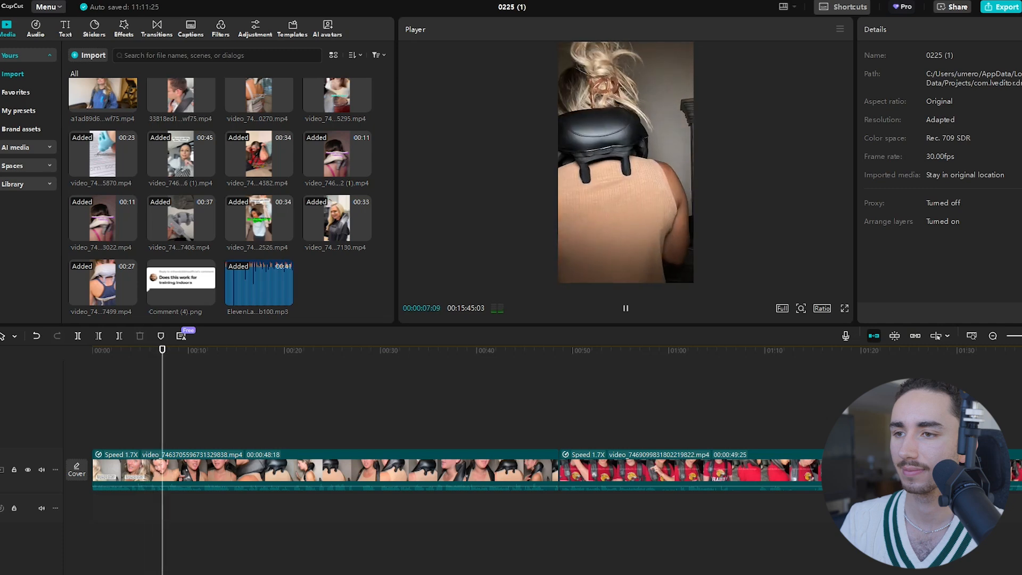
key("space")
scroll(171, 404, "up", 4)
left_click(114, 349)
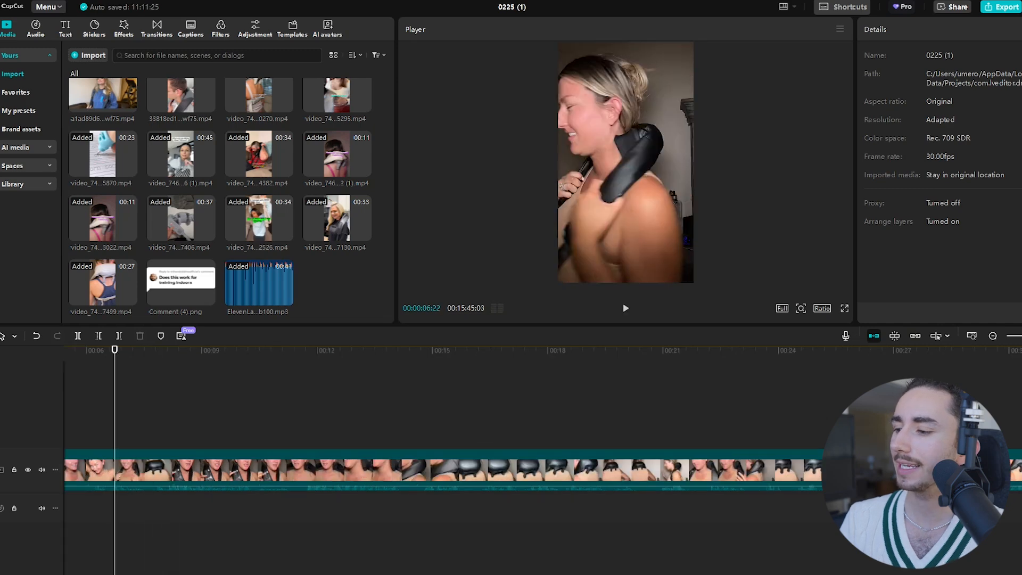
left_click(171, 469)
scroll(170, 470, "left", 5)
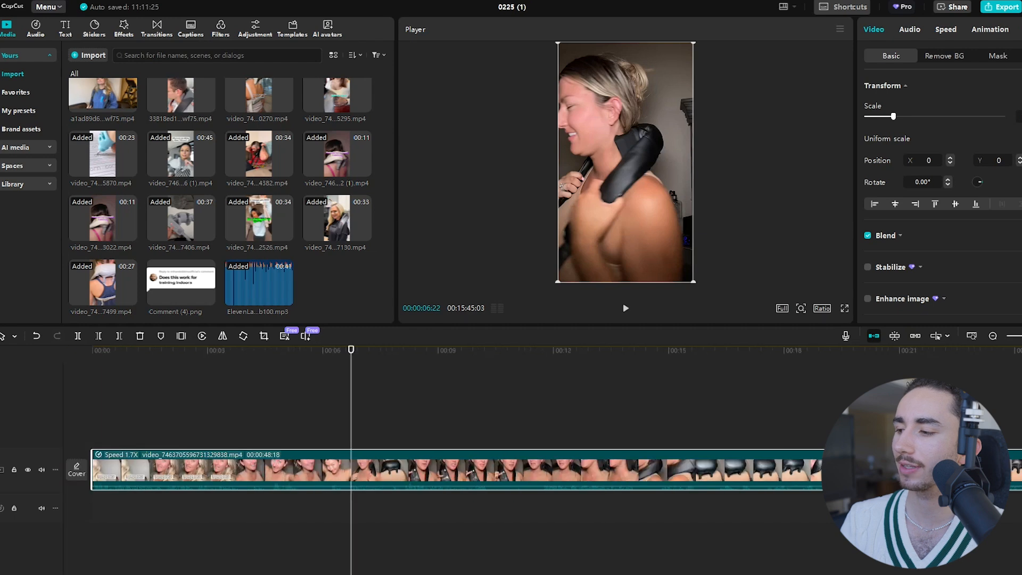
left_click(78, 336)
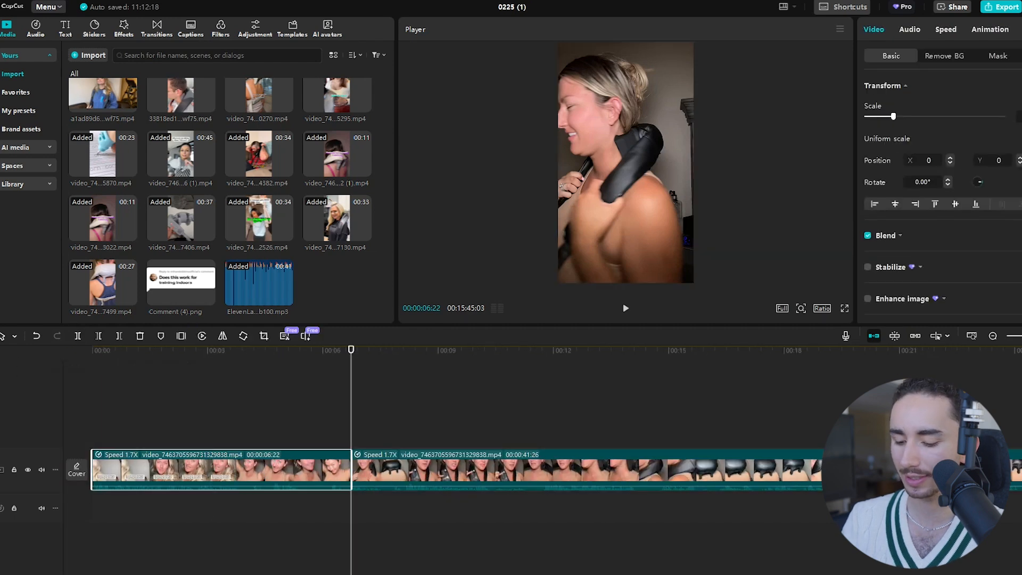
Split the first clip again shortly after the 00:00:06:22 cut and delete the opening piece before that cut
left_click_drag(350, 350, 373, 350)
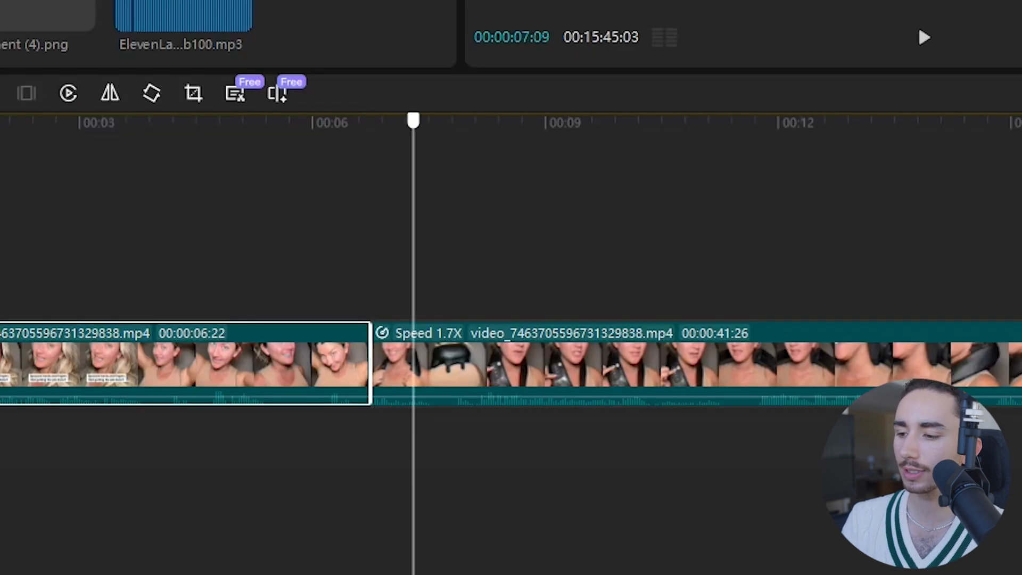
mouse_move(426, 121)
left_mouse_down()
mouse_move(445, 121)
mouse_move(431, 121)
left_mouse_up()
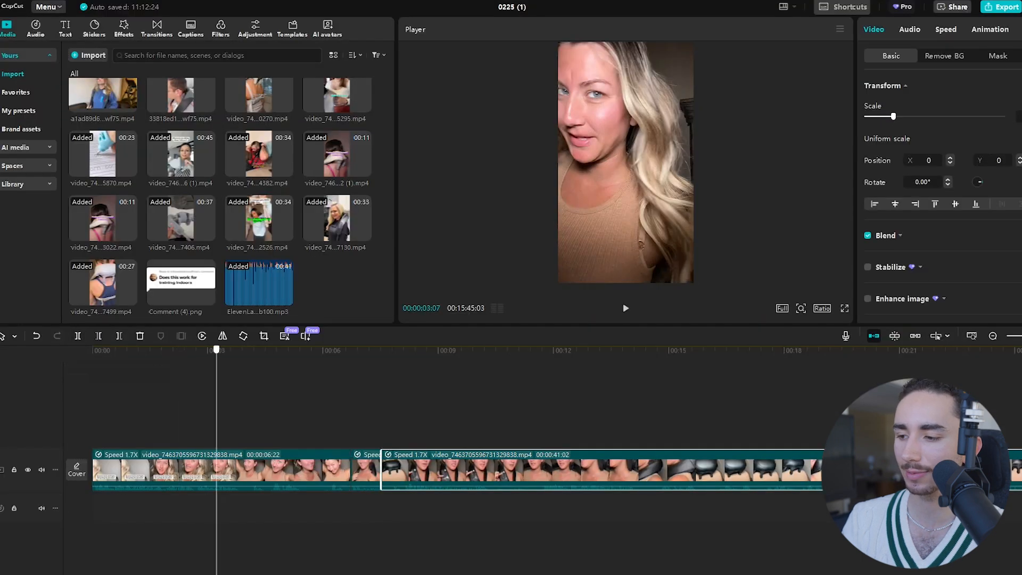
left_click(148, 470)
key("Delete")
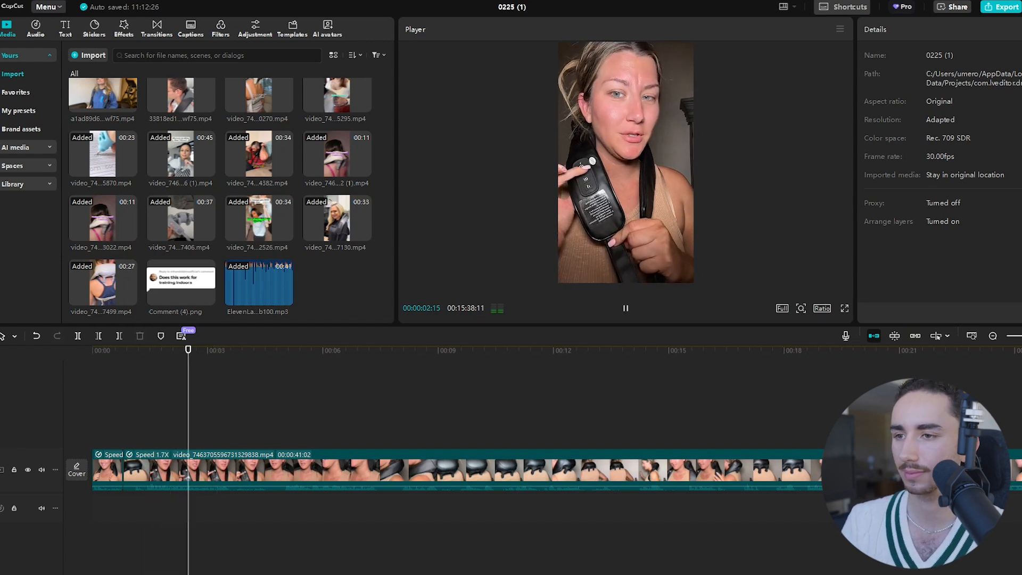
Play the remaining footage and split it at 00:00:03:18, at the end of the shot showing the massager's controls
key("space")
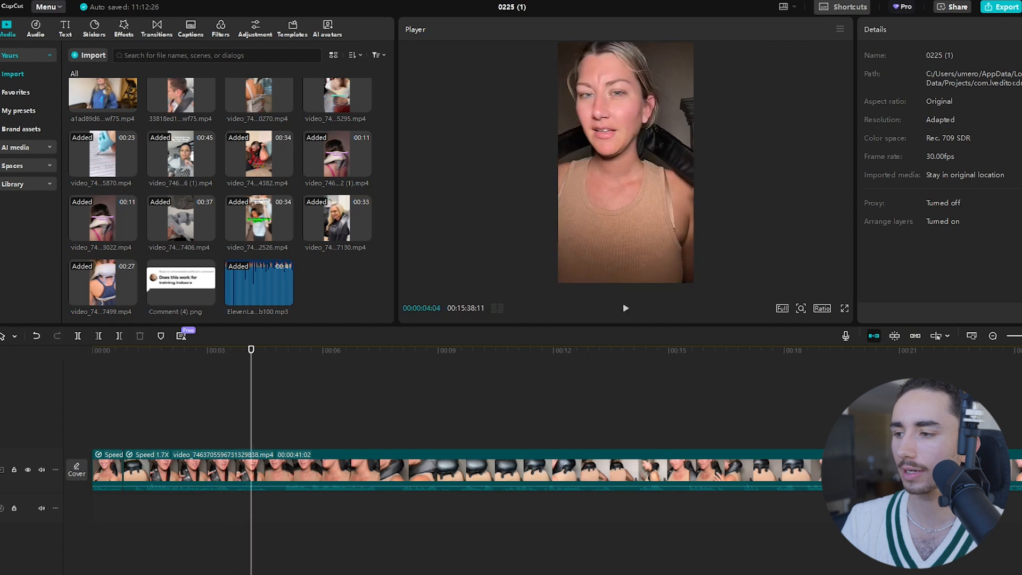
left_click_drag(251, 350, 233, 349)
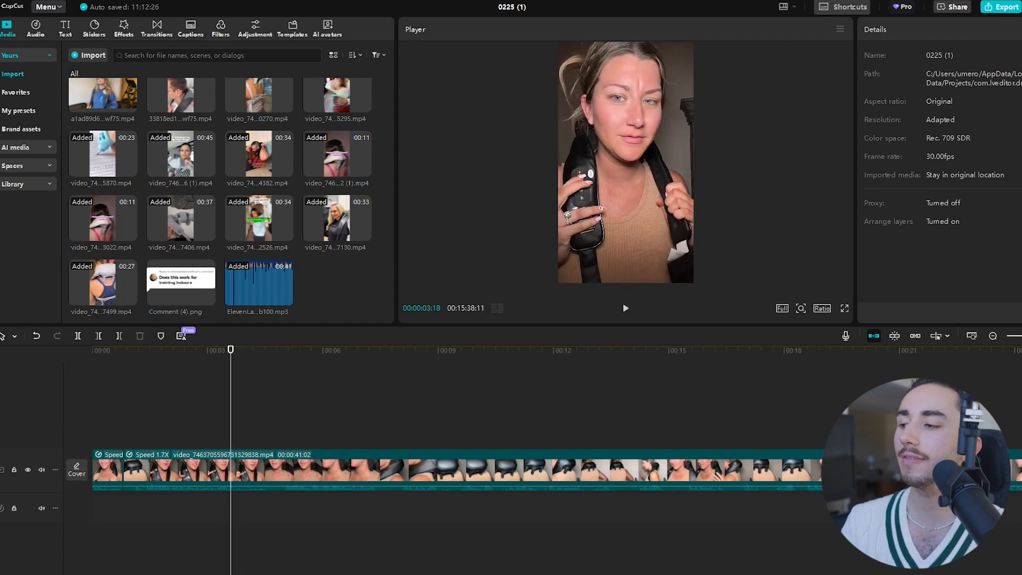
left_click_drag(231, 350, 186, 350)
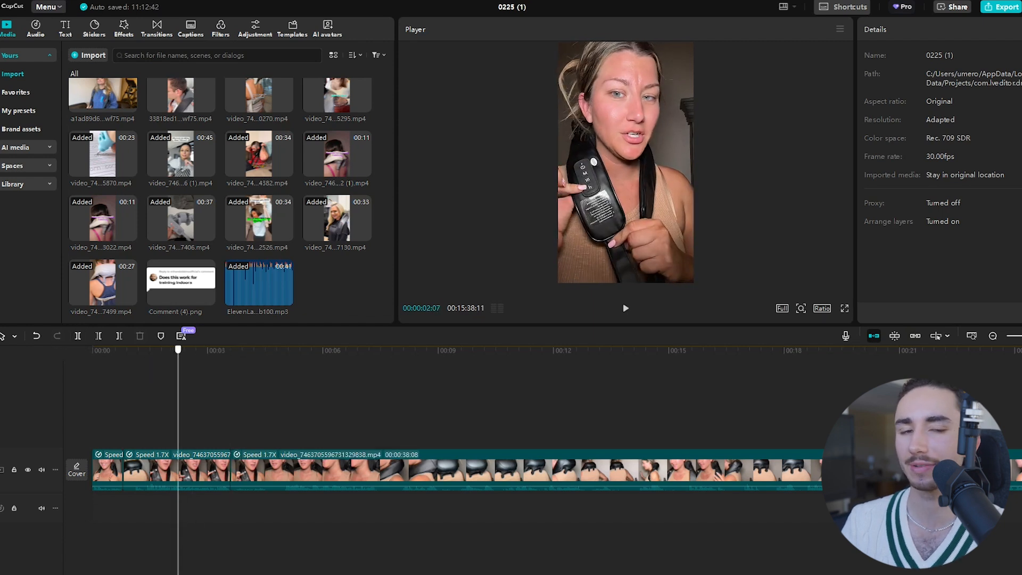
Play through the following footage to examine the shots of the massager worn on the neck and shoulders
key("space")
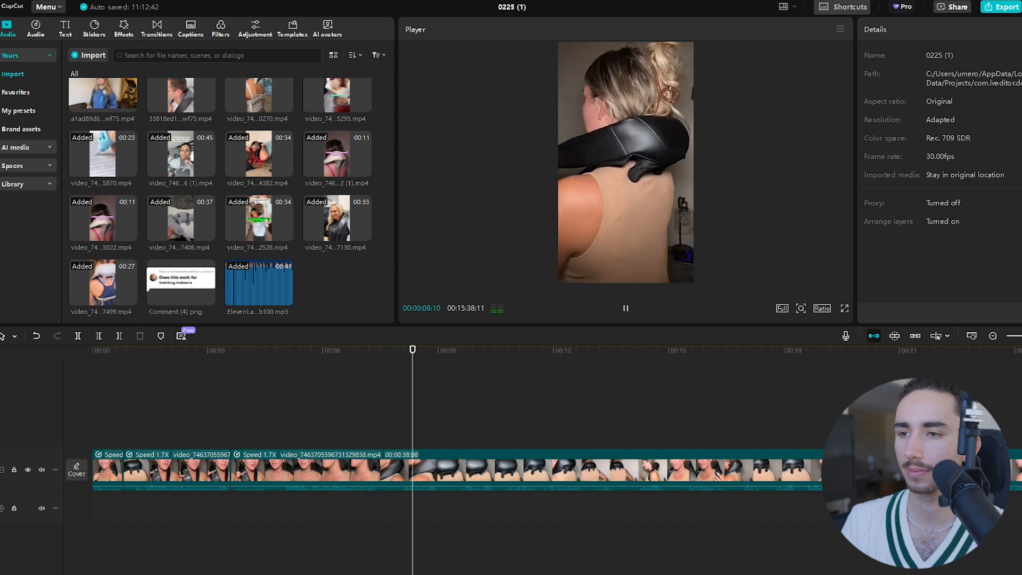
key("space")
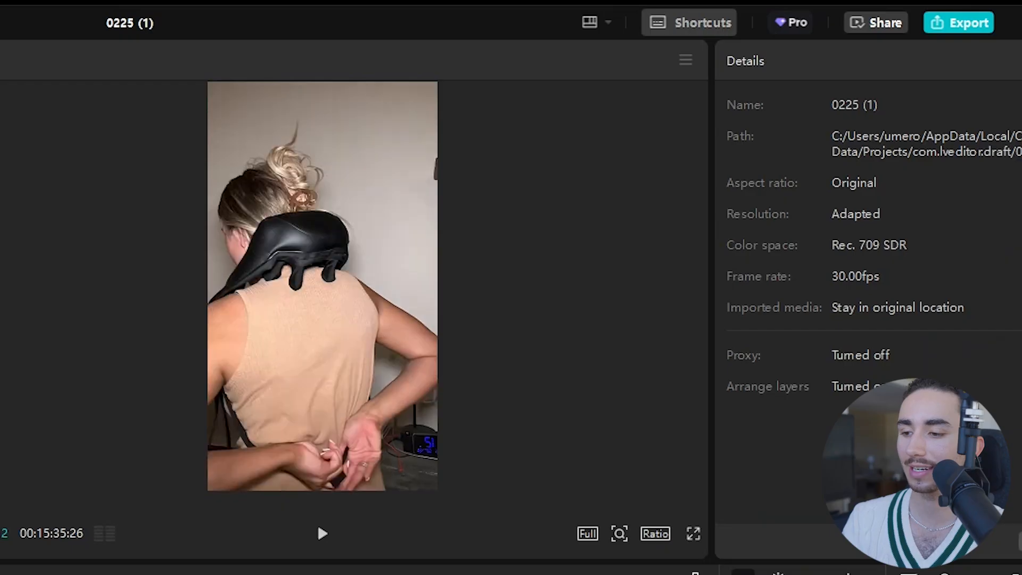
key("space")
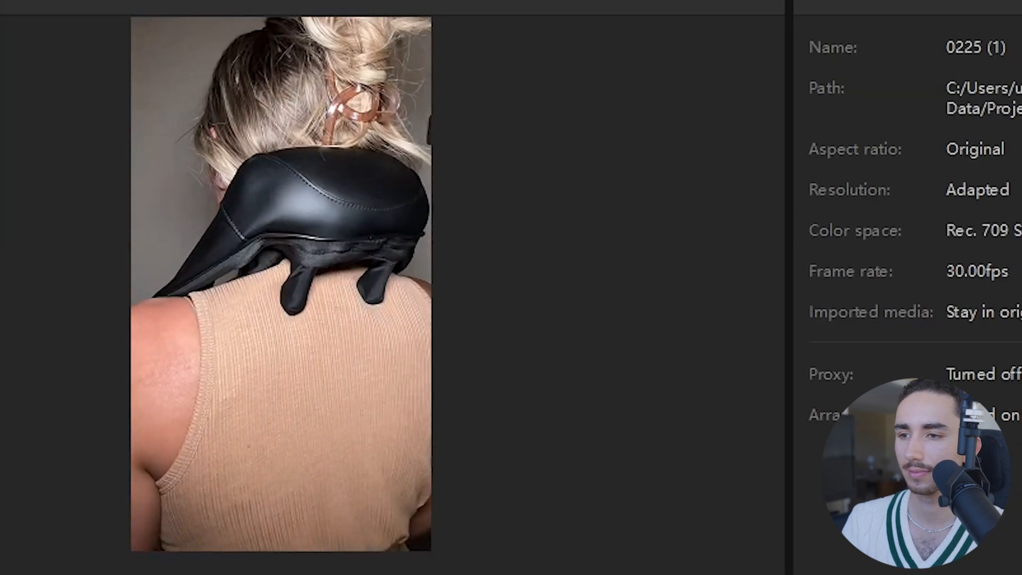
Split the footage at 00:00:24:03 and delete the separate piece that runs from 00:00:17:20 to 00:00:21:03
key("space")
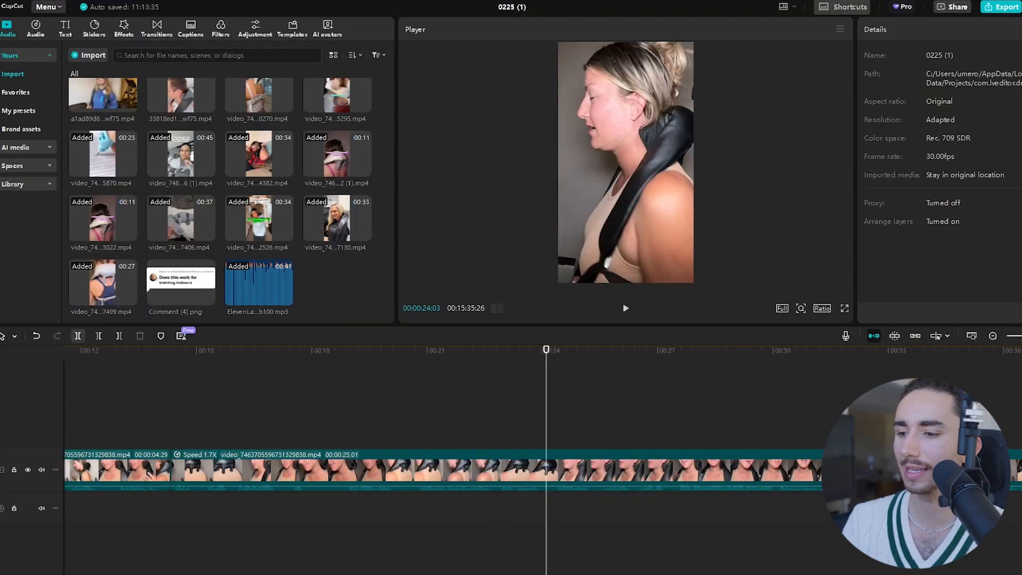
key("ctrl+b")
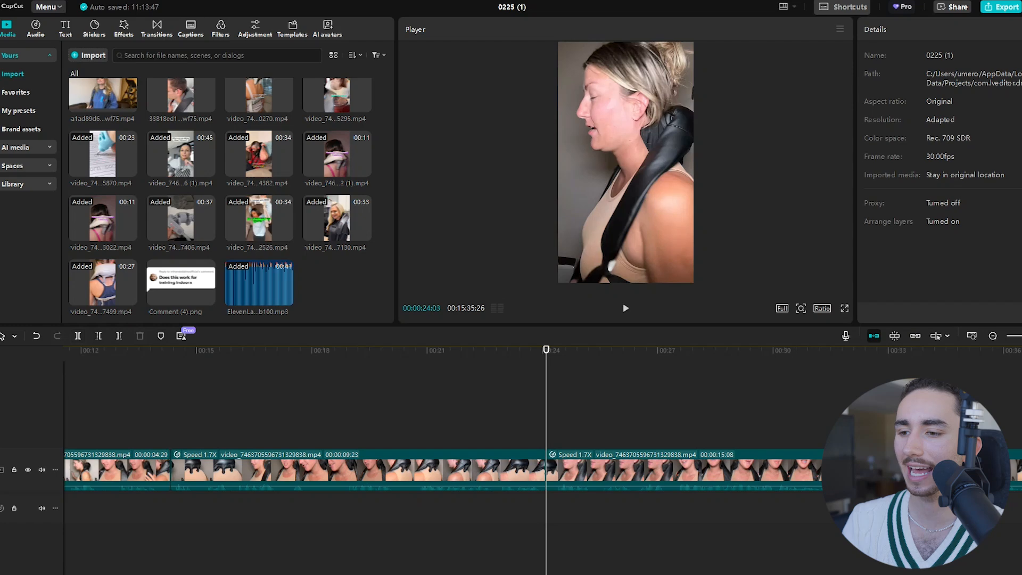
left_click_drag(543, 349, 418, 350)
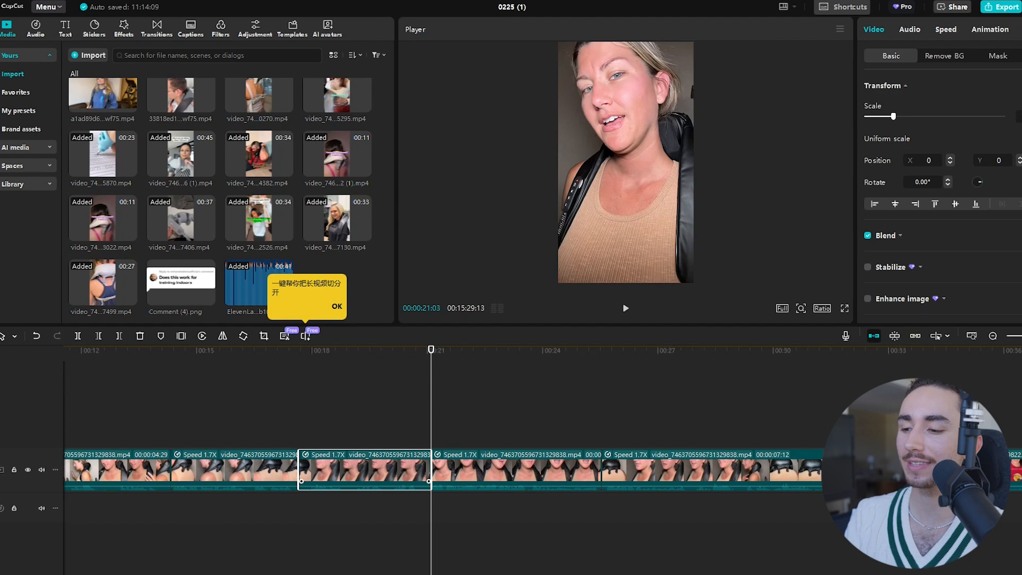
key("Delete")
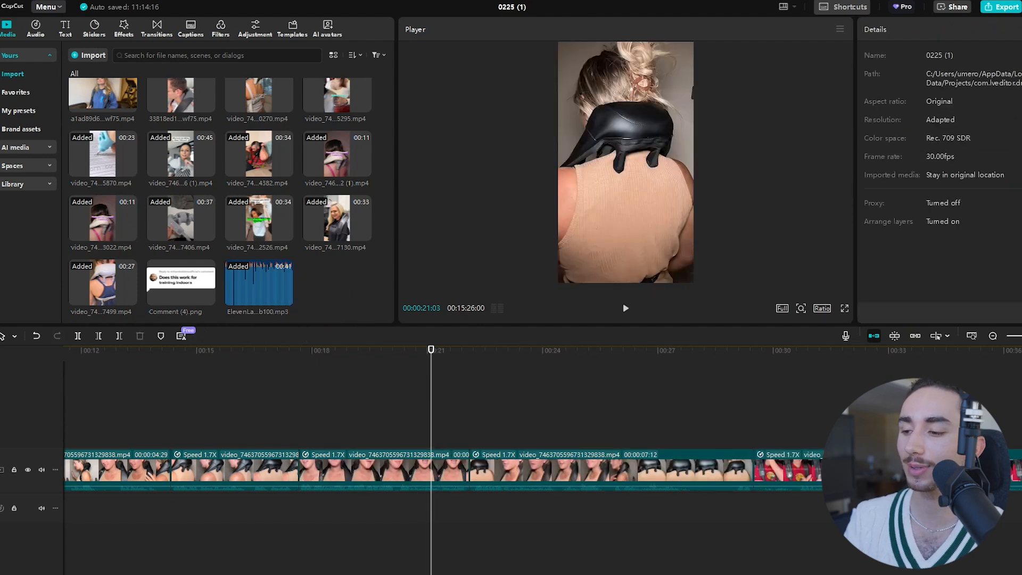
Replay the footage from 00:00:17:20, split it at 00:00:25:24 and delete that clip's part before the cut
left_click_drag(431, 350, 303, 349)
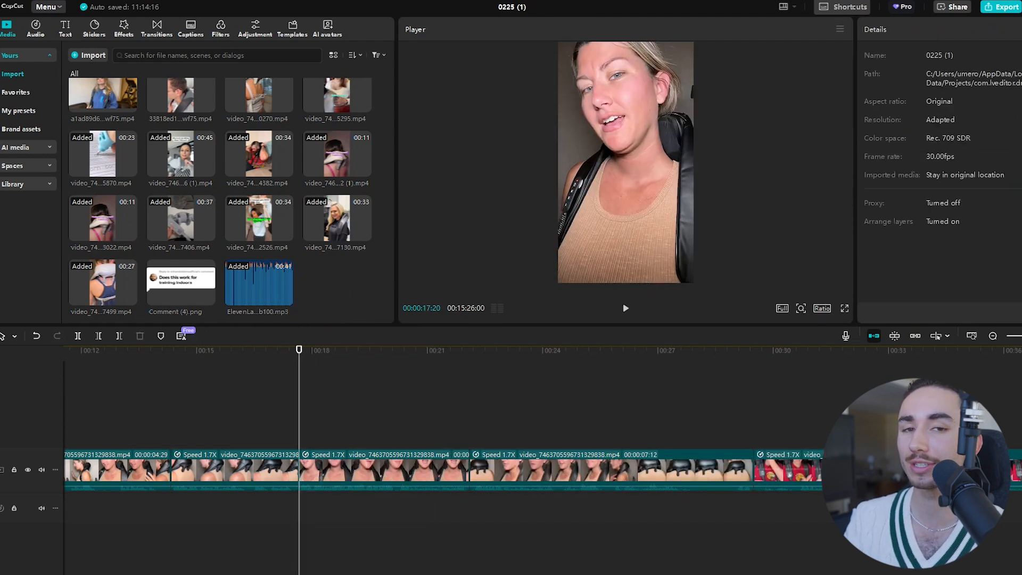
key("space")
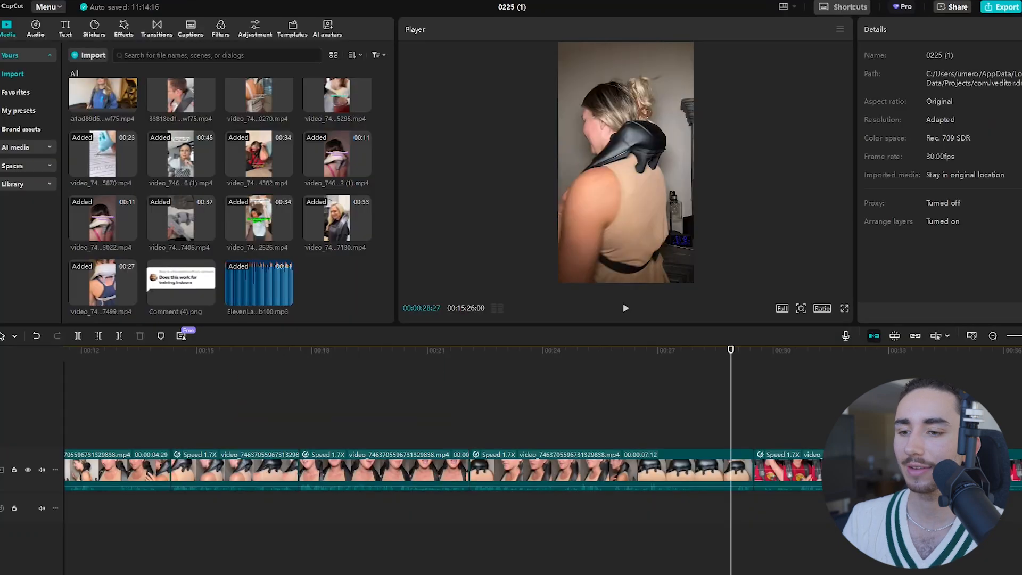
left_click_drag(729, 350, 612, 350)
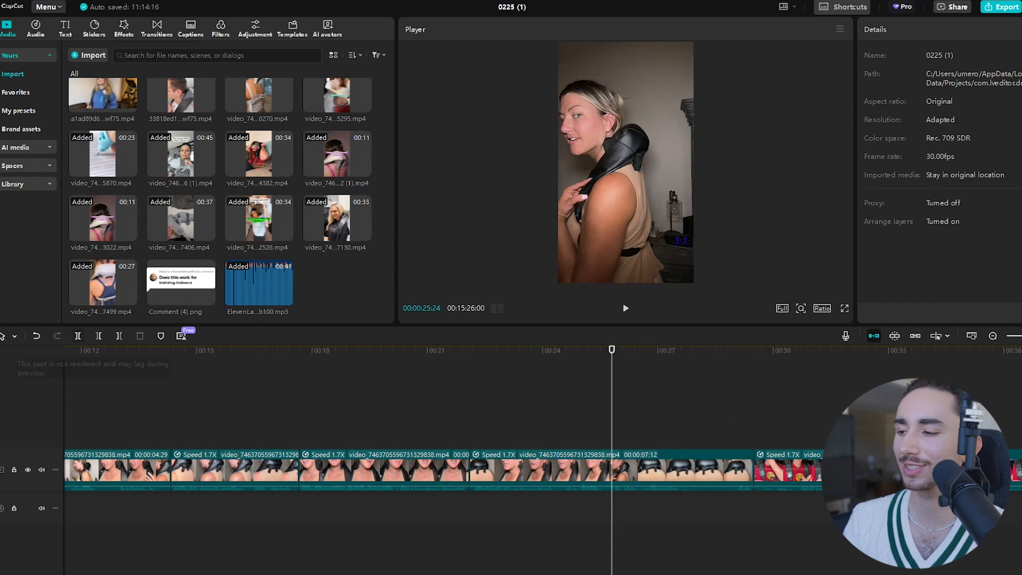
left_click(558, 471)
key("Delete")
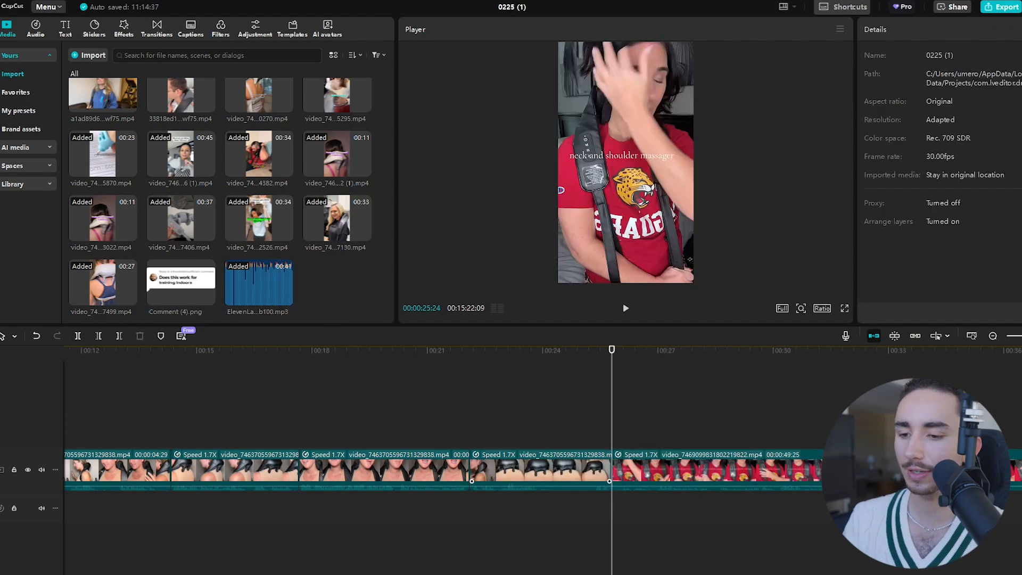
left_click_drag(611, 350, 570, 349)
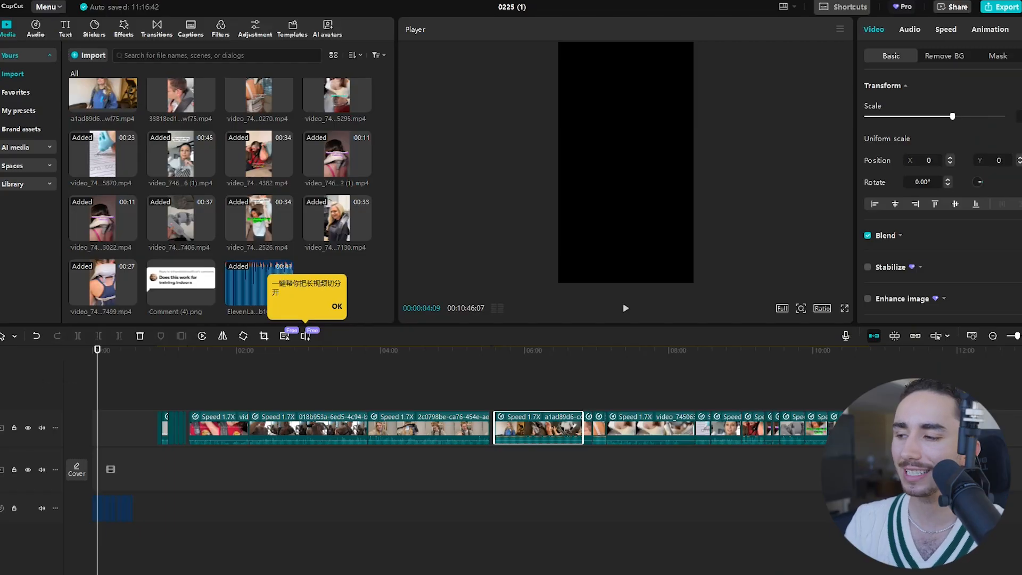
Find the clip captioned "3 days into using this neck massager my pain is GONE!" and place it at the start of the main track
left_click_drag(113, 349, 268, 350)
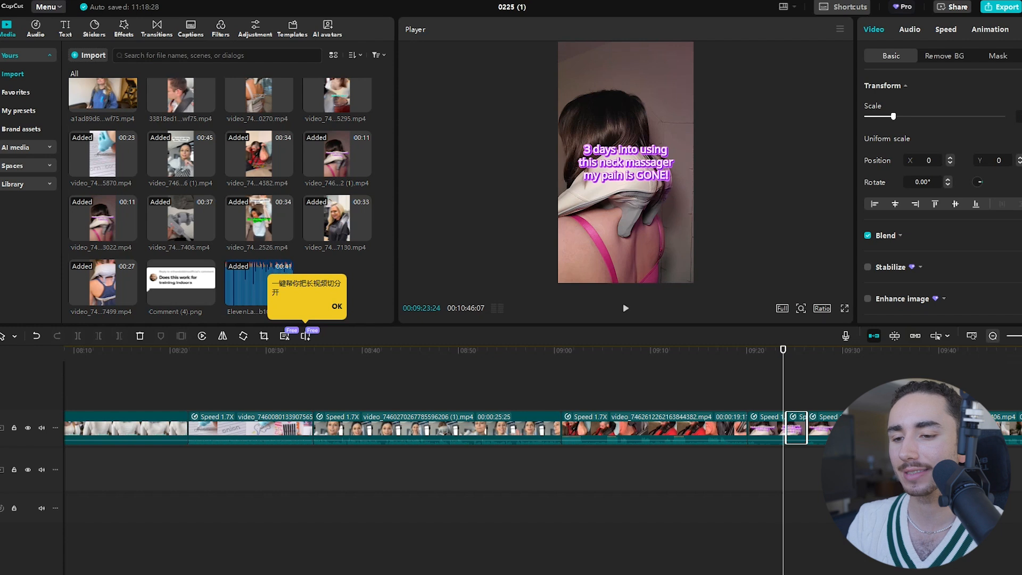
left_click(992, 336)
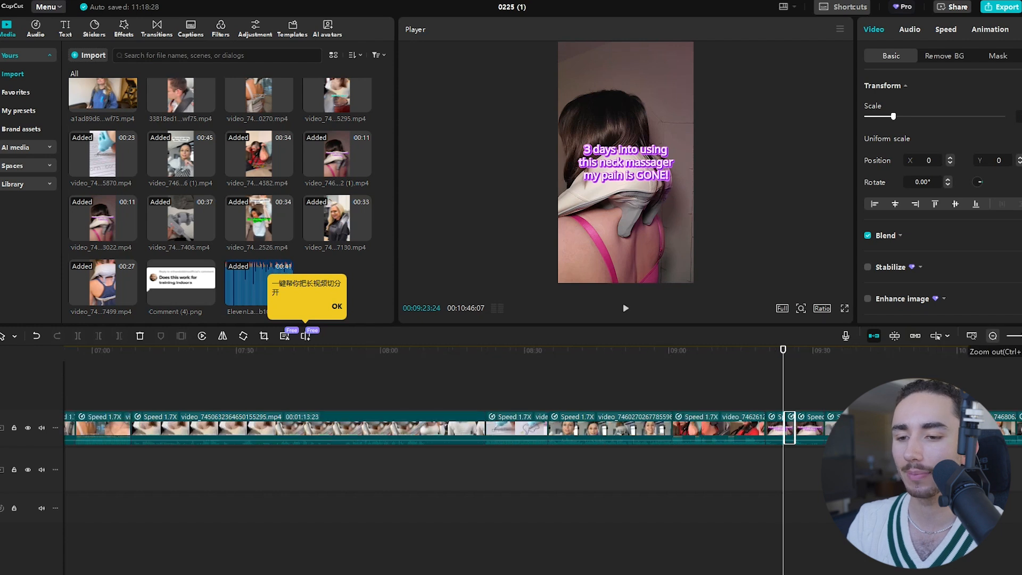
left_click(992, 336)
left_click_drag(783, 350, 781, 349)
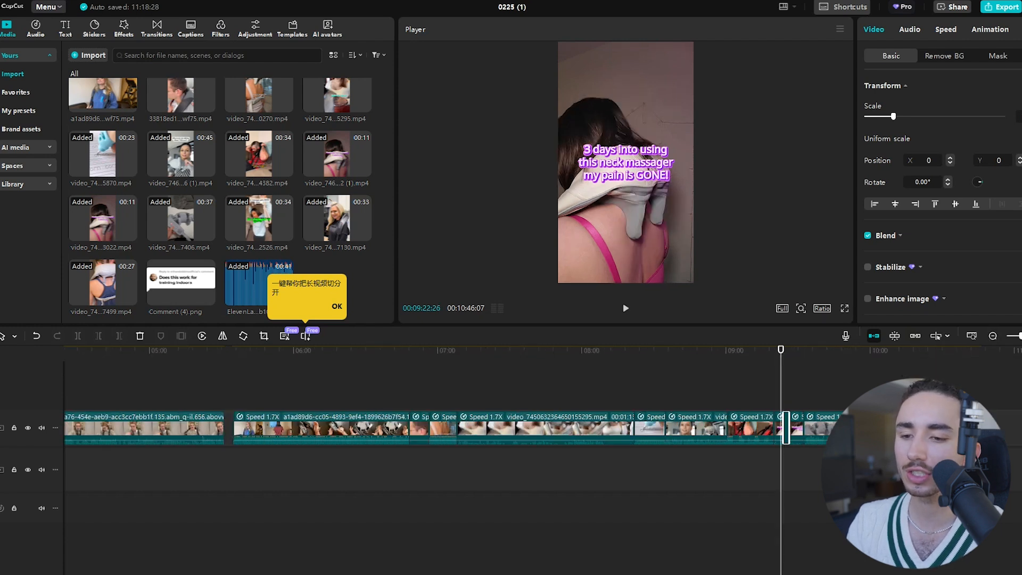
left_click_drag(775, 396, 796, 417)
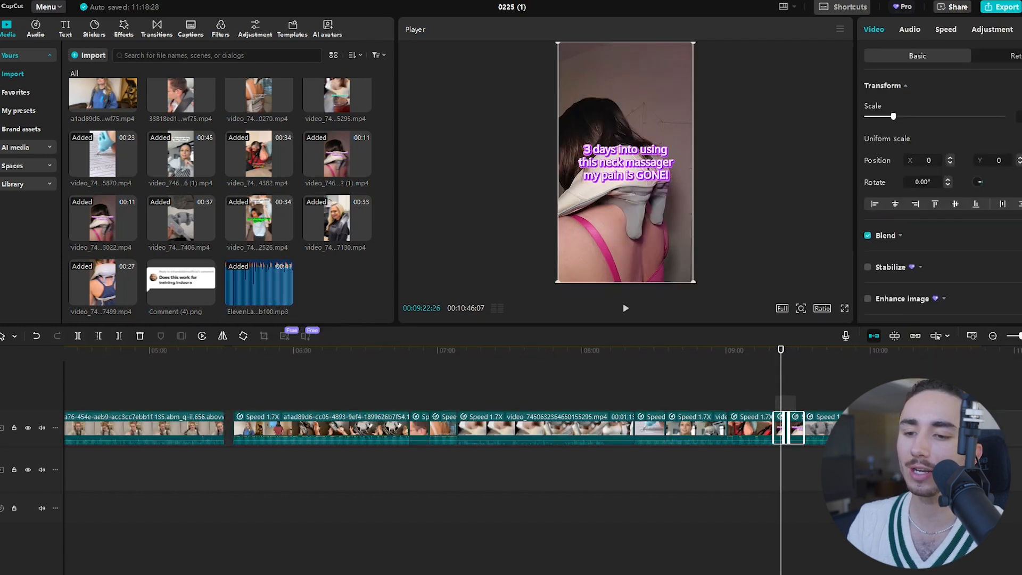
left_click_drag(228, 392, 166, 393)
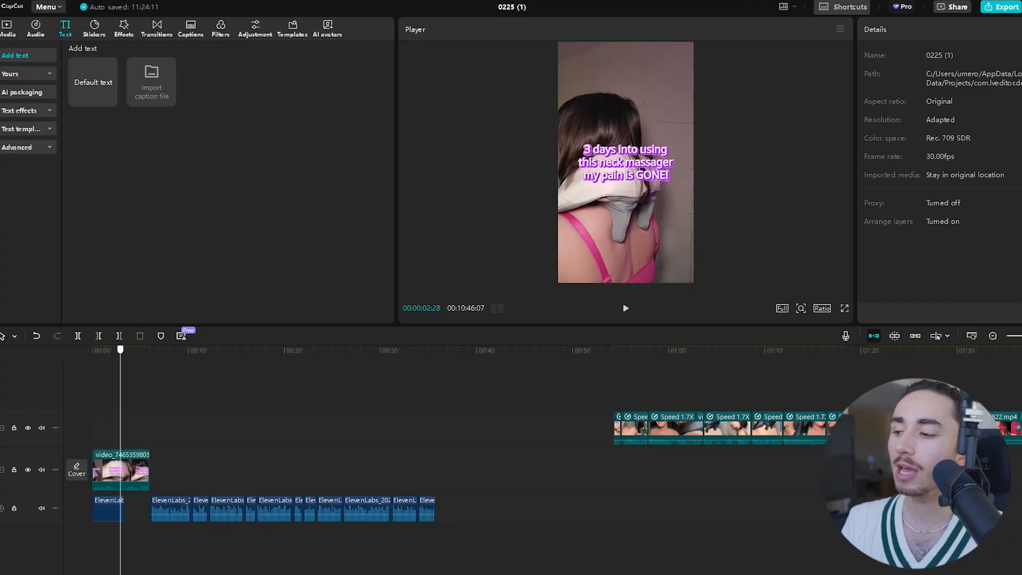
Add the hook text "This Viral Massager Will Have Your Neck Feeling Like Butter" at 00:00:00:00, enlarge it slightly and place it over the clip's purple caption
left_click_drag(126, 349, 92, 349)
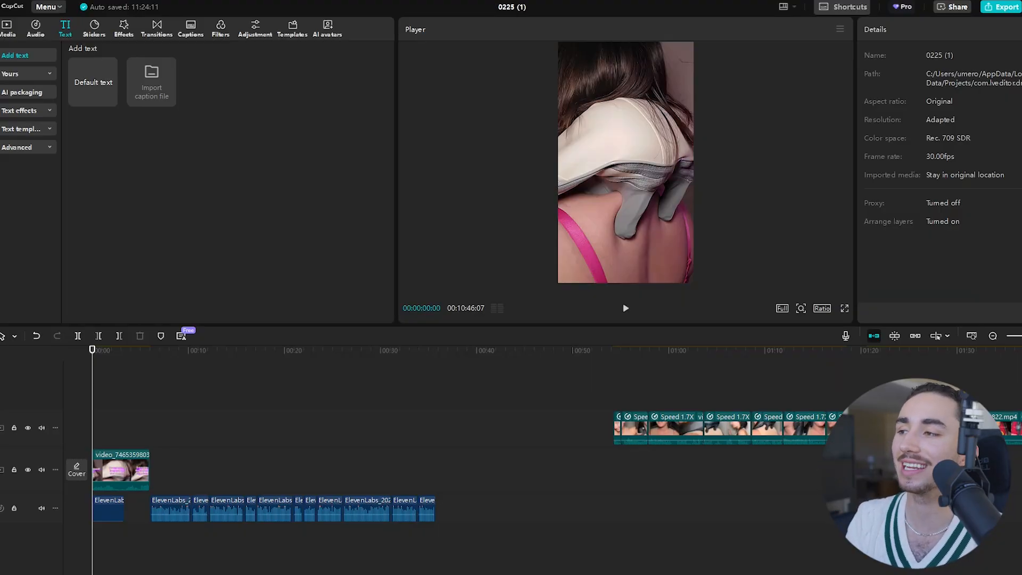
left_click_drag(106, 443, 107, 401)
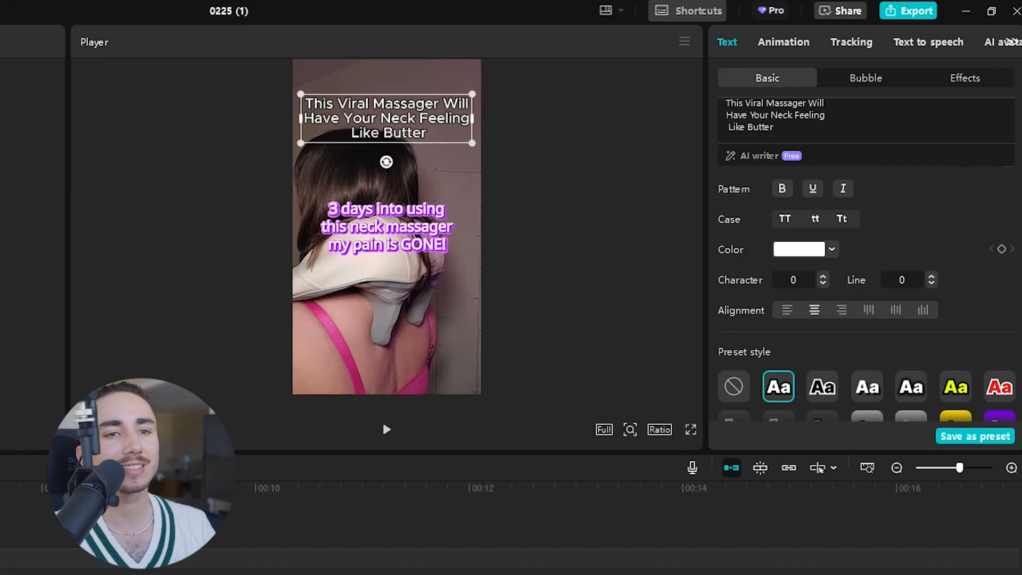
left_click_drag(470, 144, 473, 144)
scroll(866, 266, "down", 2)
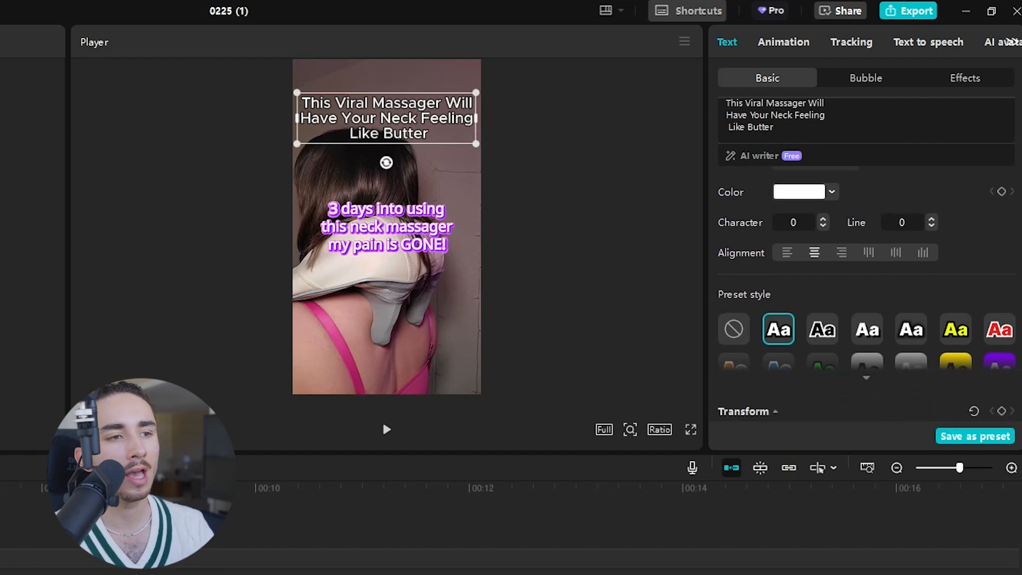
left_click_drag(386, 118, 386, 226)
Apply the black-on-white box preset style to the hook text and play the opening to check it
scroll(866, 282, "down", 2)
left_click(866, 321)
scroll(866, 319, "down", 1)
left_click(777, 294)
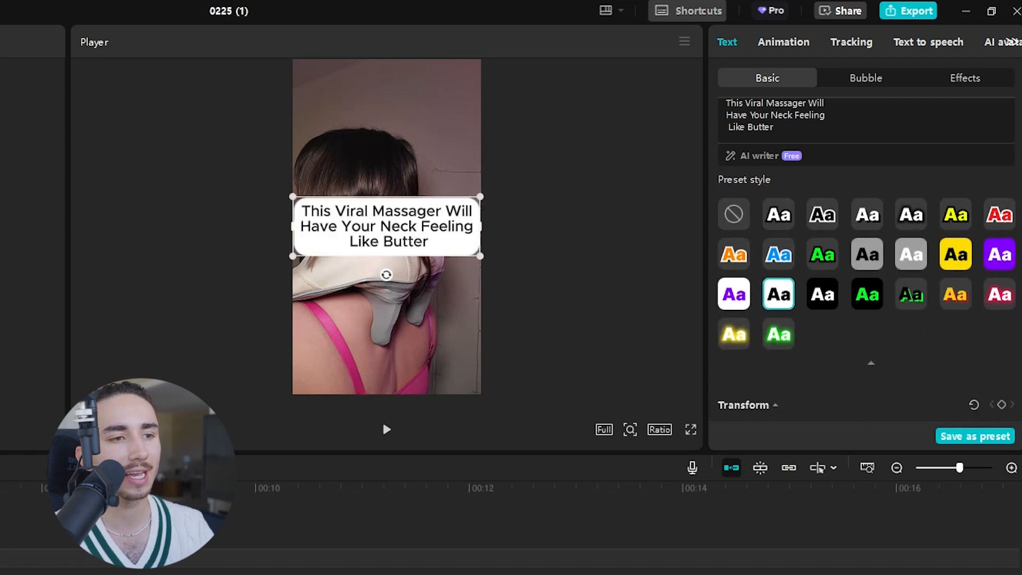
left_click(590, 277)
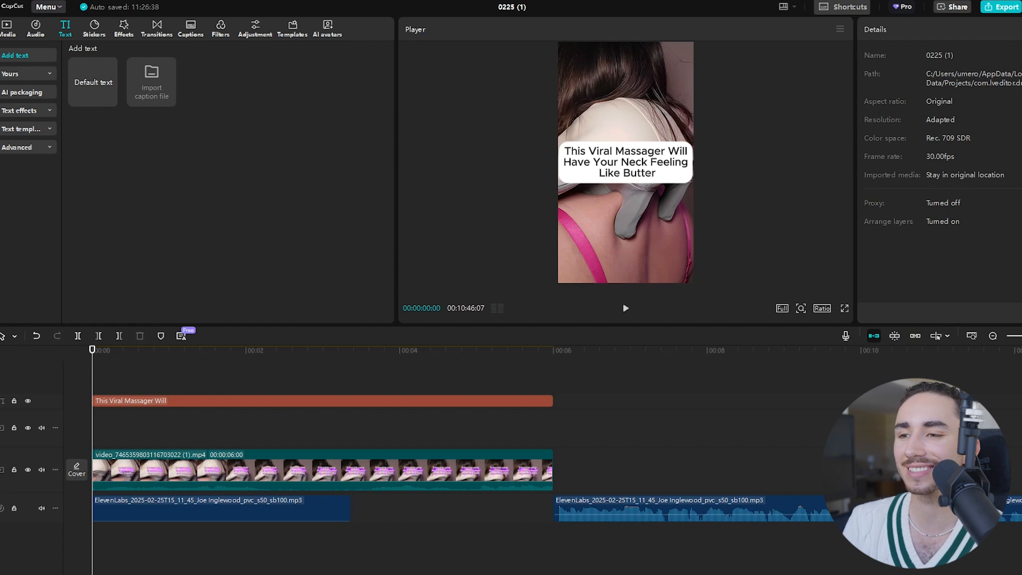
key("space")
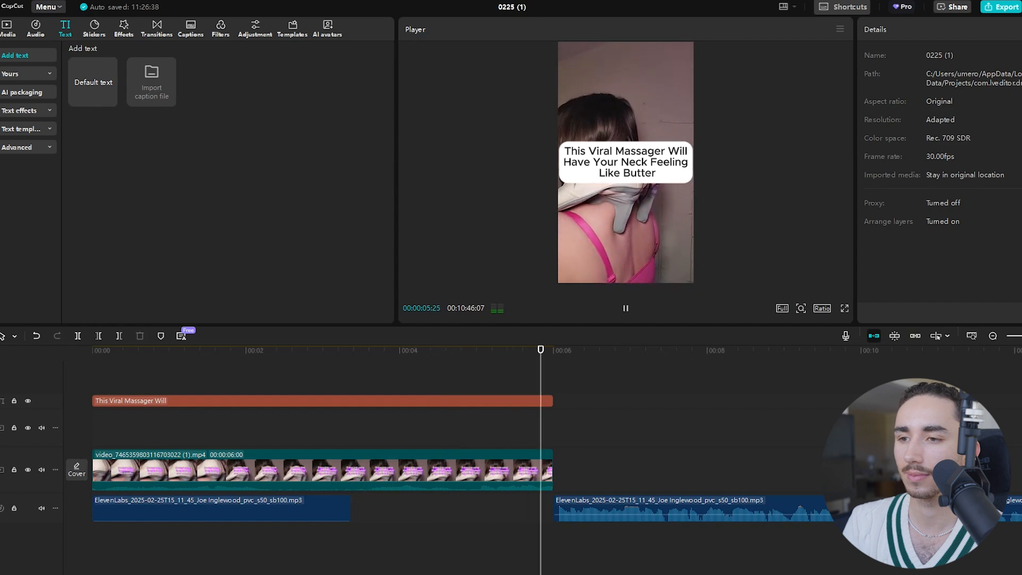
key("space")
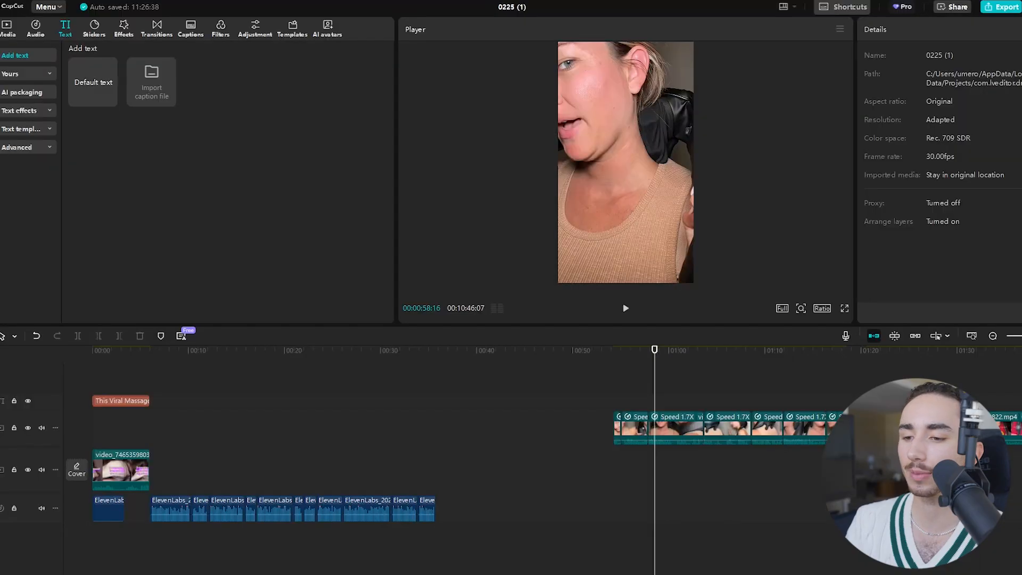
Place the sped-up clip of the blonde woman showing the massager right after the opening clip and set its speed to 1.00x
left_click_drag(676, 425, 178, 468)
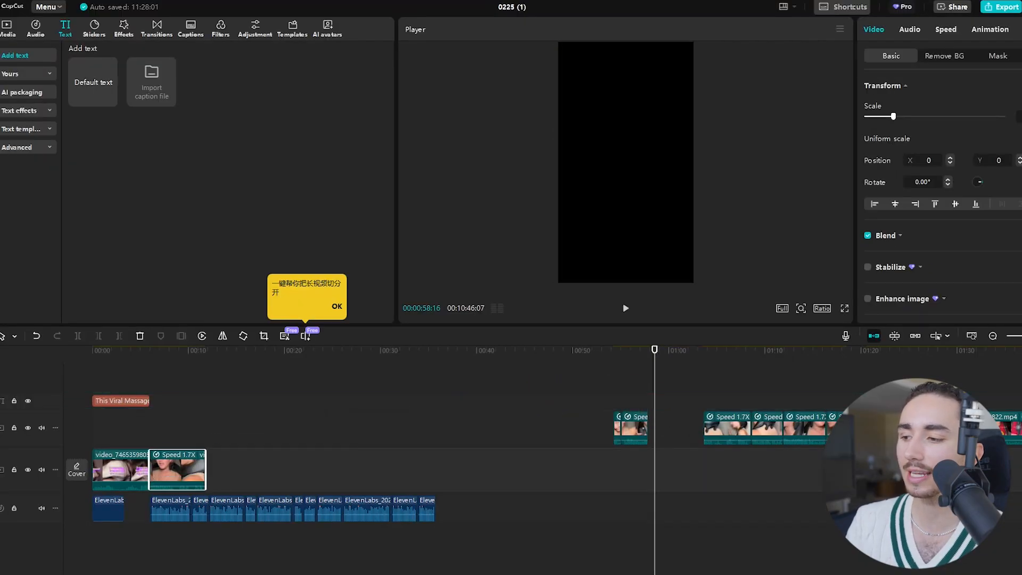
left_click(151, 427)
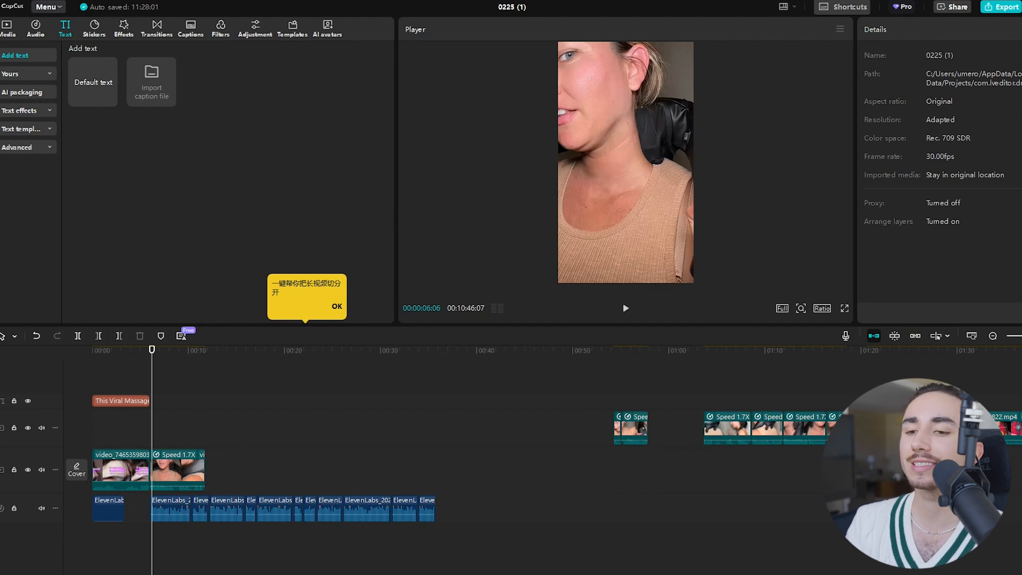
scroll(319, 468, "up", 3)
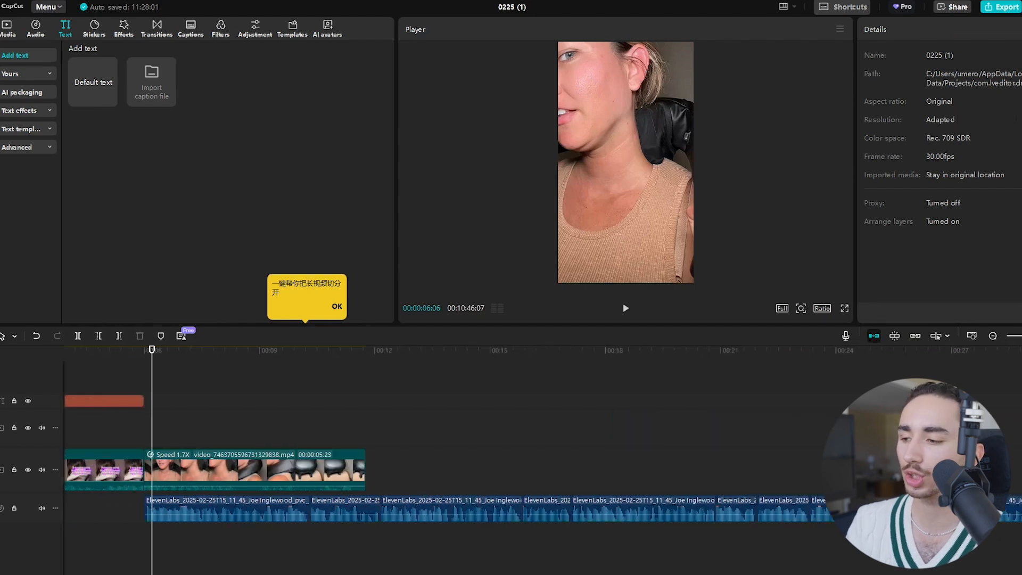
left_click(319, 471)
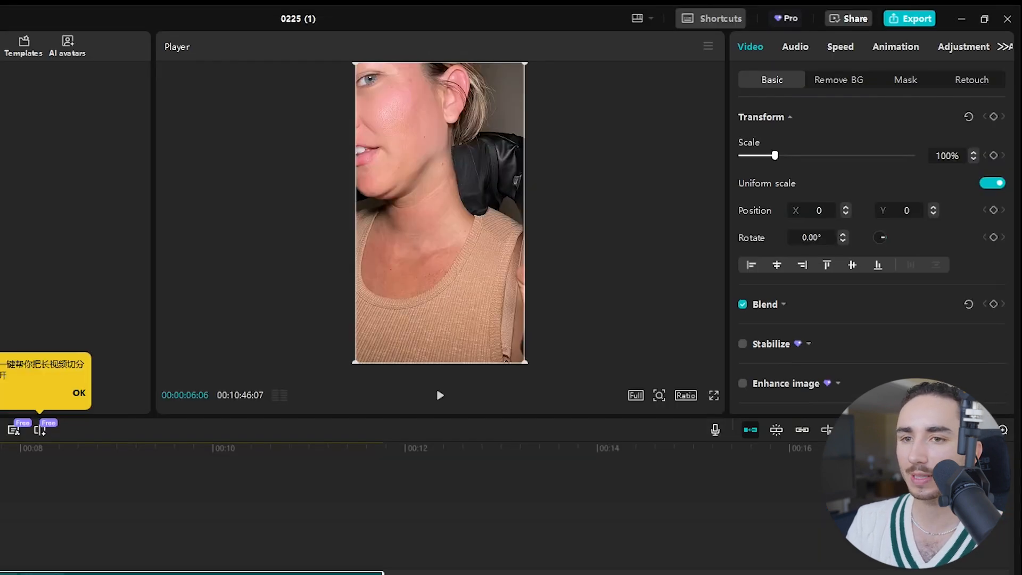
key("ctrl+r")
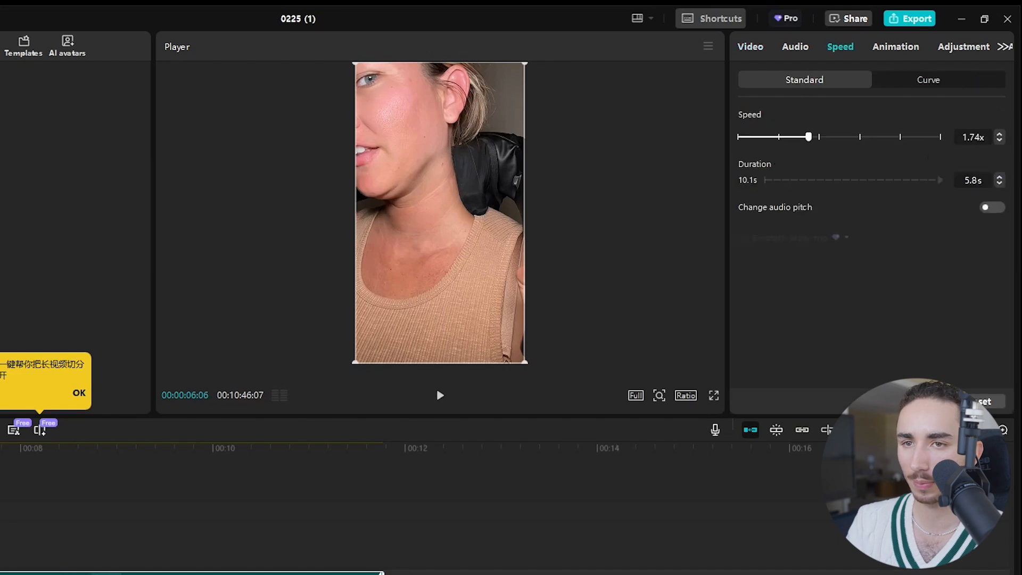
Scrub through the slowed clip and trim about 2 seconds off its beginning
left_click_drag(151, 349, 605, 350)
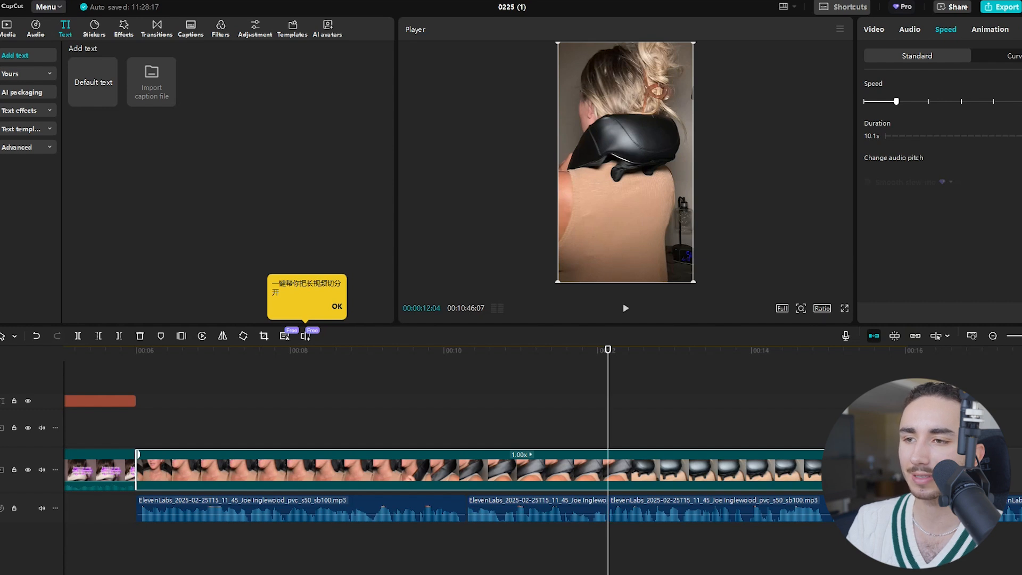
left_click_drag(608, 350, 300, 350)
key("q")
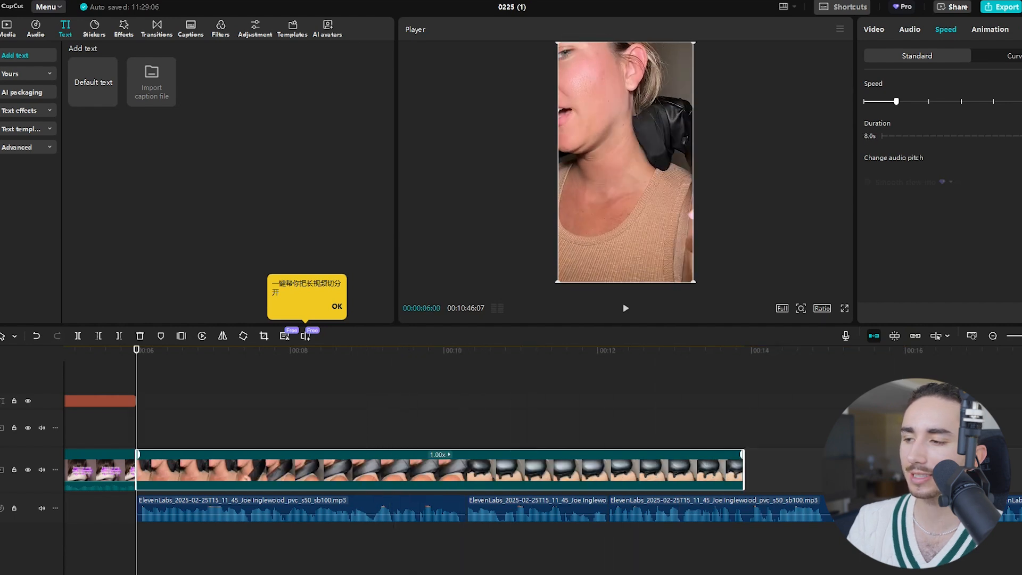
Split the clip at 00:00:10:00 and 00:00:11:26 and delete the piece between the two cuts
left_click_drag(137, 350, 415, 350)
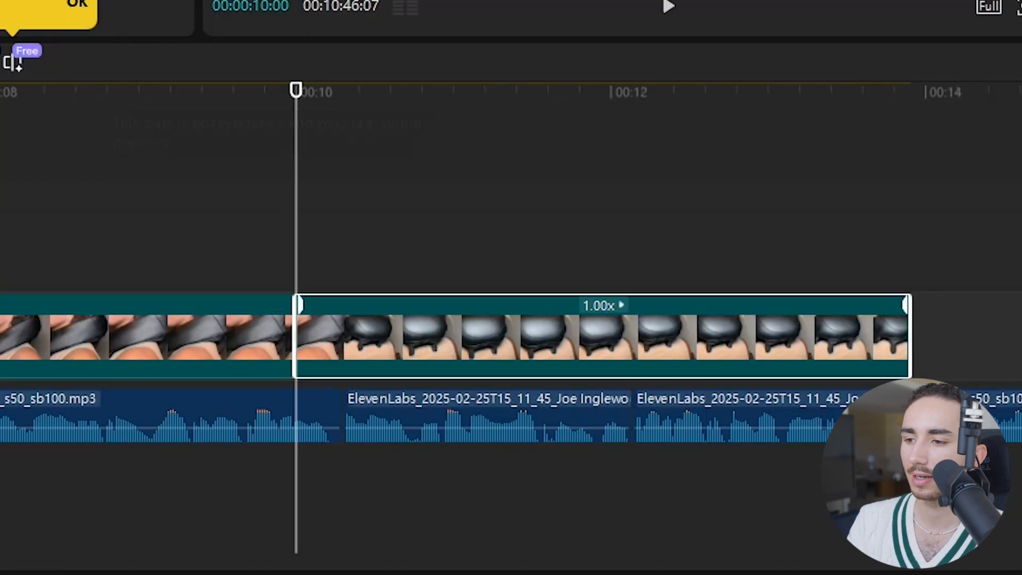
left_click_drag(296, 90, 637, 90)
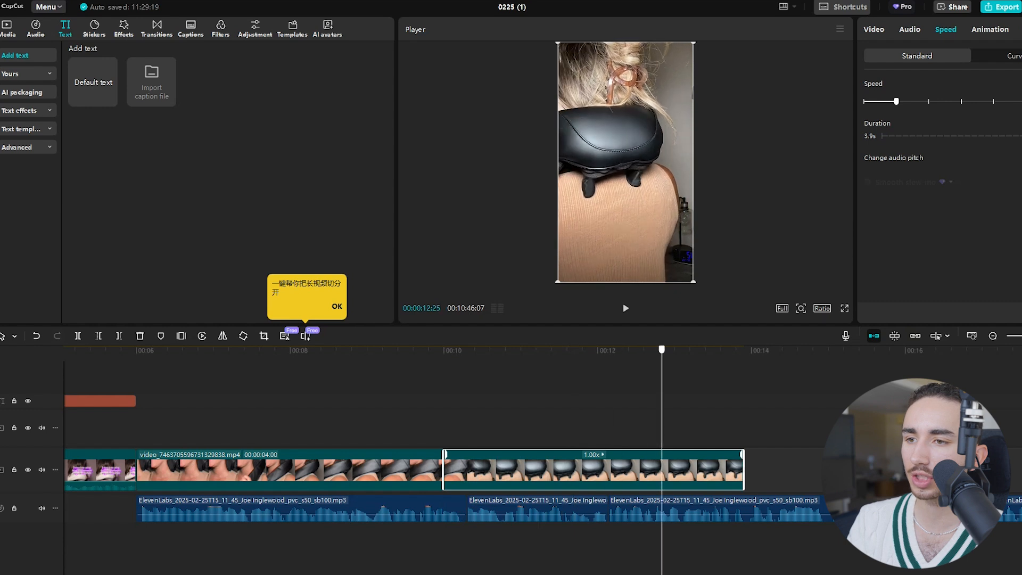
mouse_move(661, 349)
left_mouse_down()
mouse_move(702, 350)
mouse_move(656, 349)
left_mouse_up()
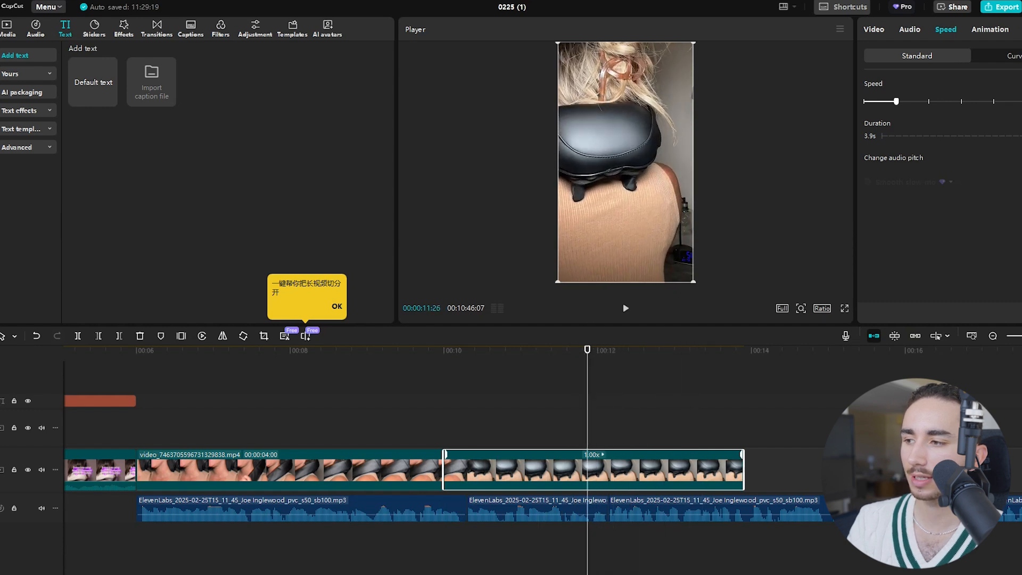
key("ctrl+b")
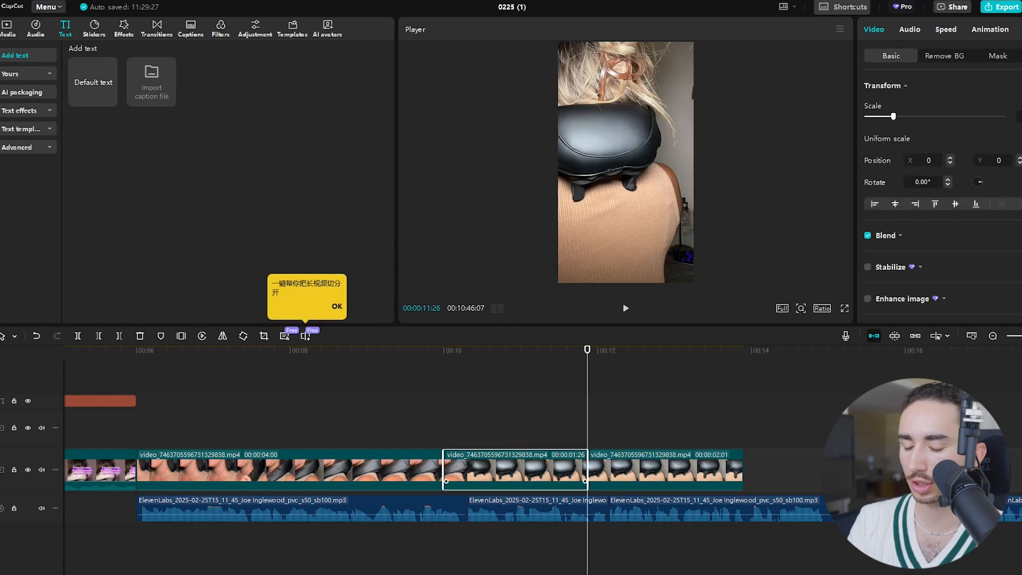
key("Delete")
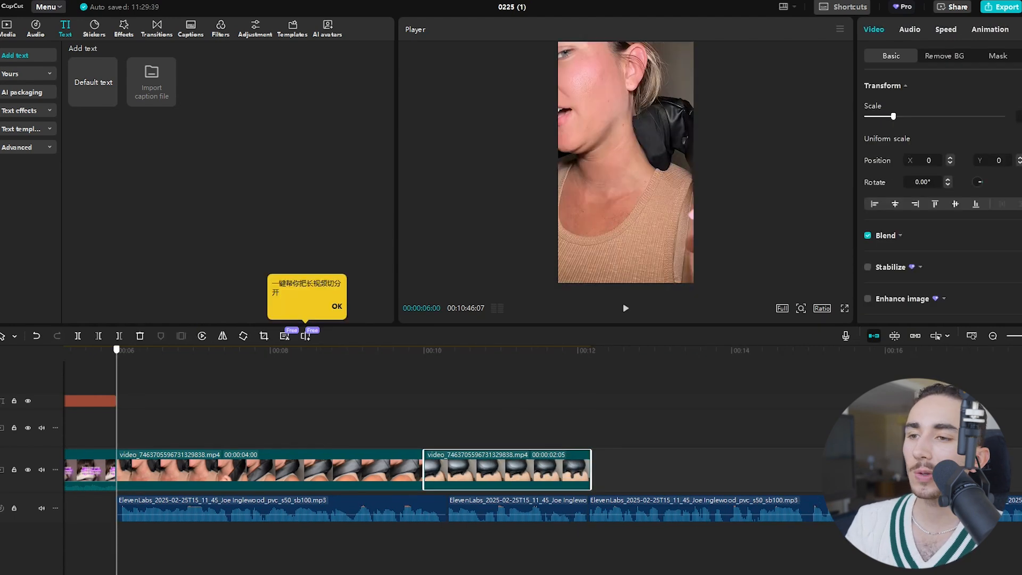
Scrub through the shortened footage after the opening clip to check the shots against the voiceover
left_click_drag(114, 349, 425, 349)
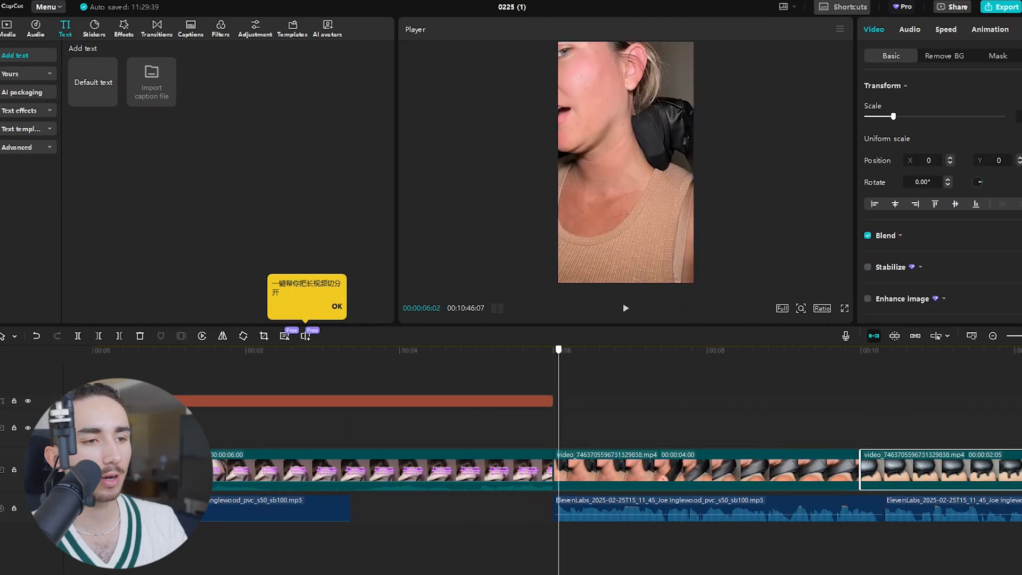
left_click_drag(558, 349, 712, 349)
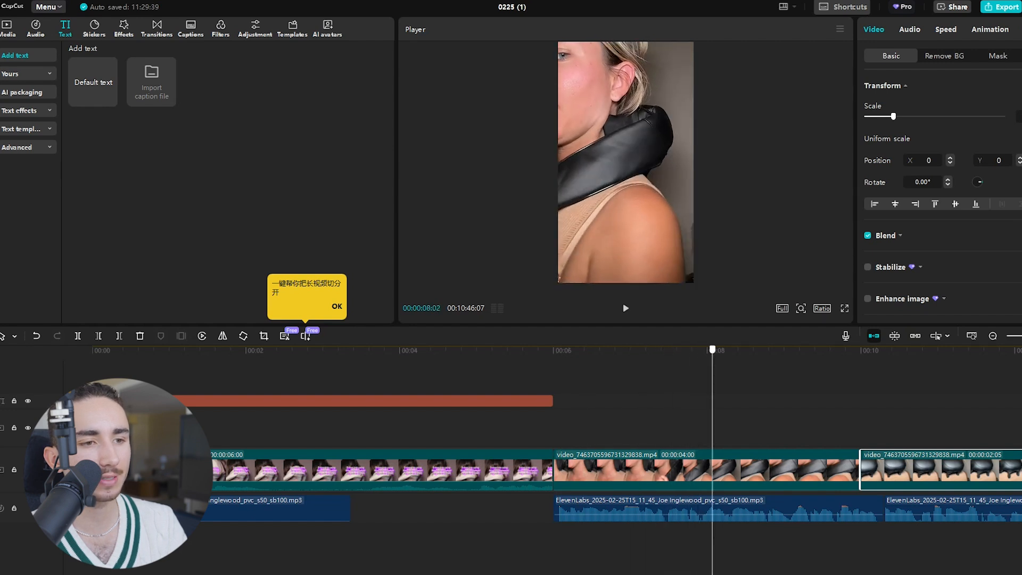
Split the clip after the opening clip at 00:00:08:02 and delete the piece following the cut
left_click(712, 470)
key("ctrl+b")
left_click_drag(712, 350, 870, 349)
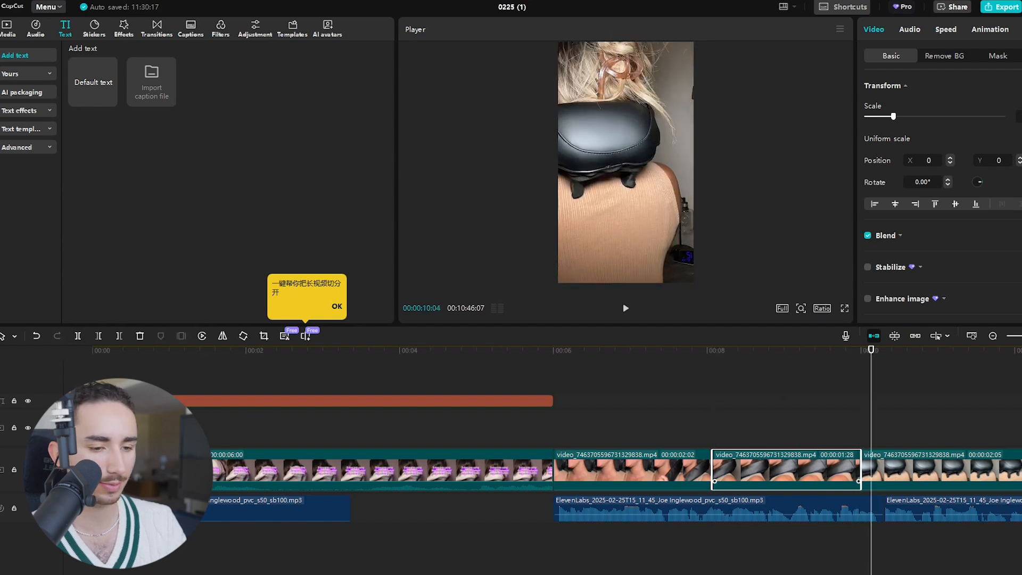
key("Delete")
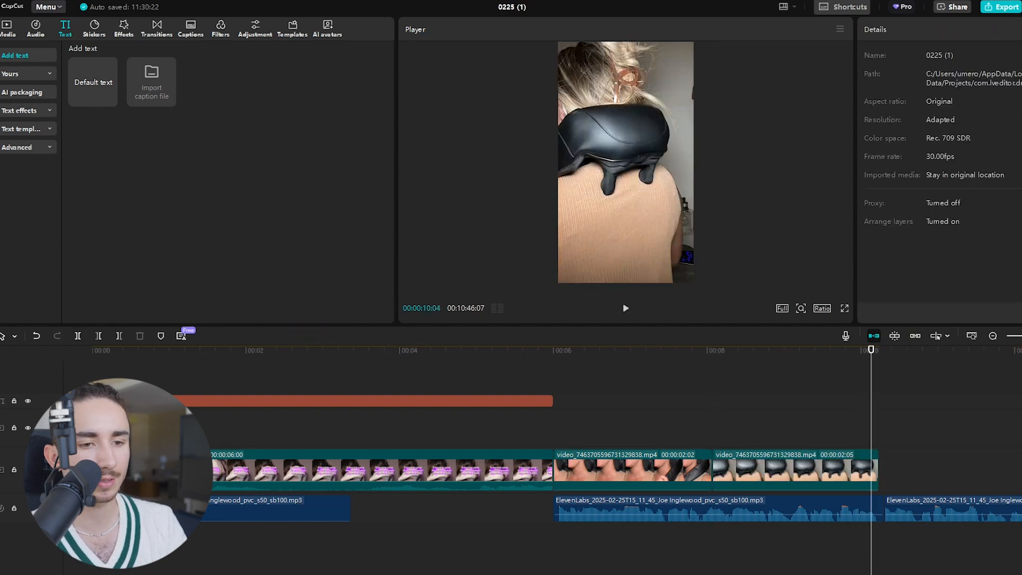
Extend the beginning of the first clip after the opening clip by about 15 frames
left_click_drag(870, 350, 797, 350)
left_click(659, 470)
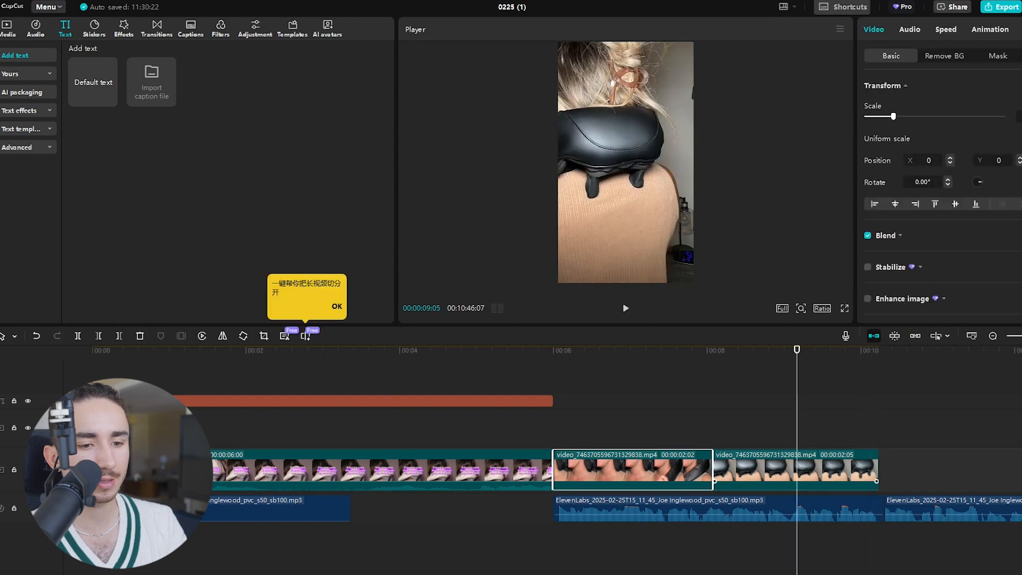
left_click_drag(554, 471, 515, 470)
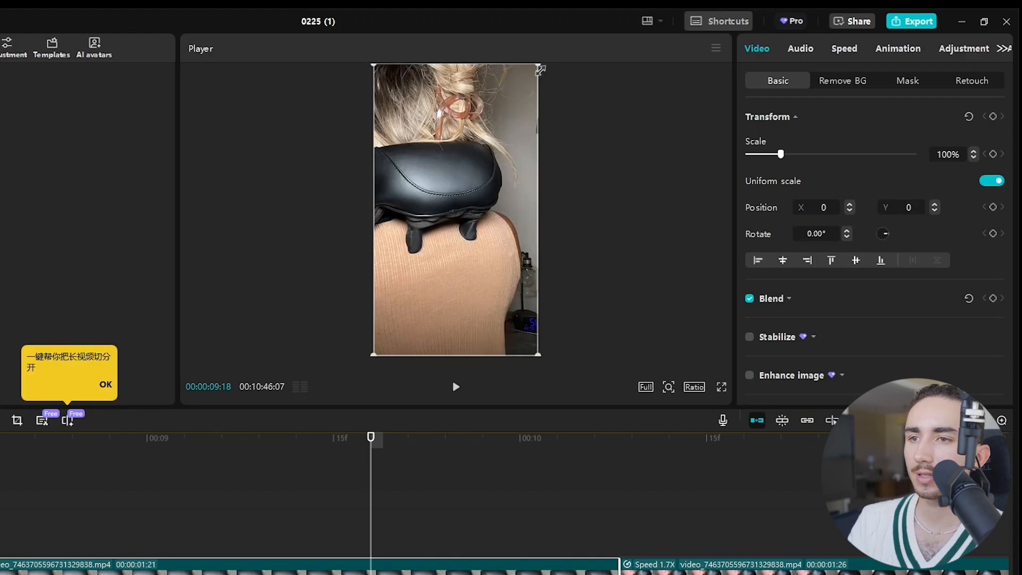
Scale the clip showing the massager on the woman's upper back to 118% and shift it to X position 197
left_click_drag(540, 70, 553, 37)
left_click_drag(456, 210, 470, 209)
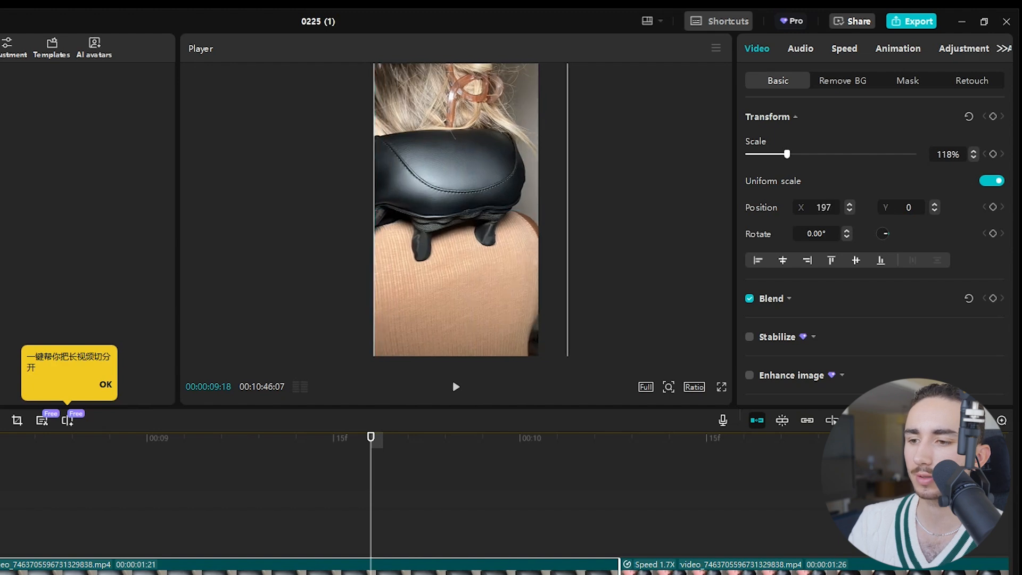
Step back to 00:00:06:22 and play the edited footage to check the cuts and the new framing
key("Left")
key("Left")
key("Left")
key("Left")
key("Left")
key("Left")
key("Left")
key("Left")
key("Left")
key("Left")
key("Left")
key("Left")
key("Left")
key("Left")
key("Left")
key("Left")
key("Left")
key("Left")
key("Left")
key("Left")
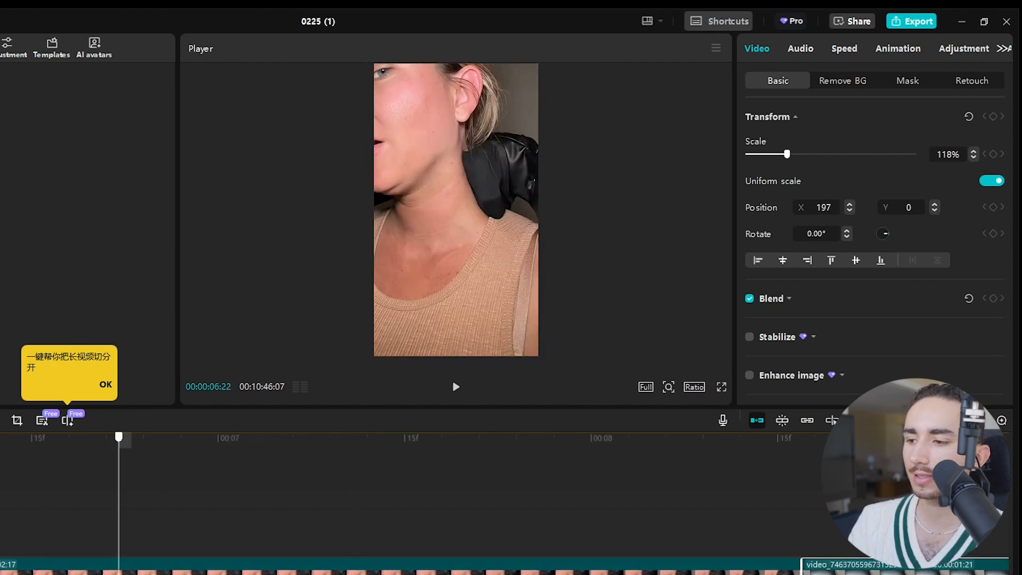
key("space")
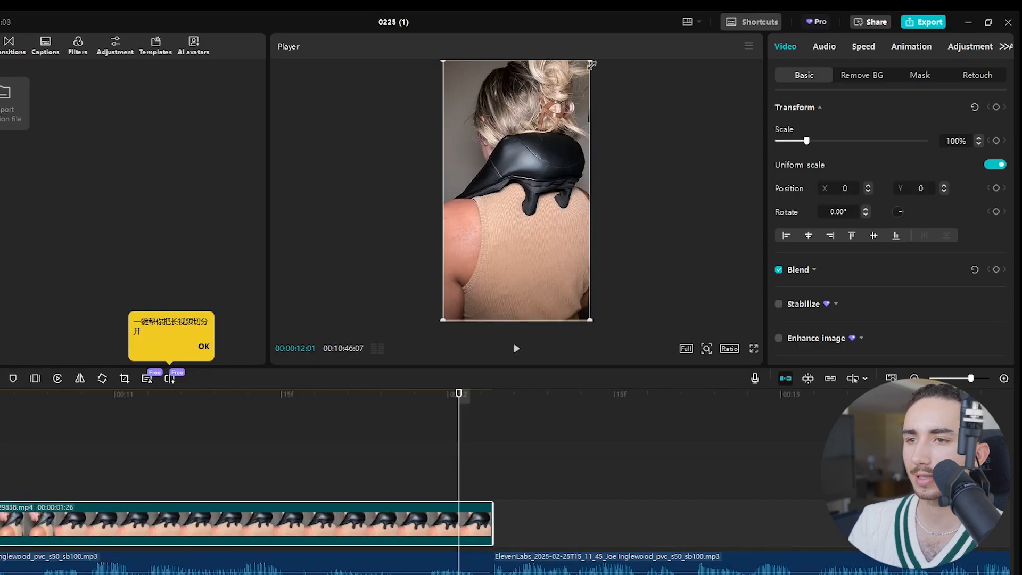
Enlarge the next clip, the back view of the woman wearing the massager, and reposition it within the frame
left_click_drag(591, 65, 602, 46)
left_click_drag(554, 138, 539, 151)
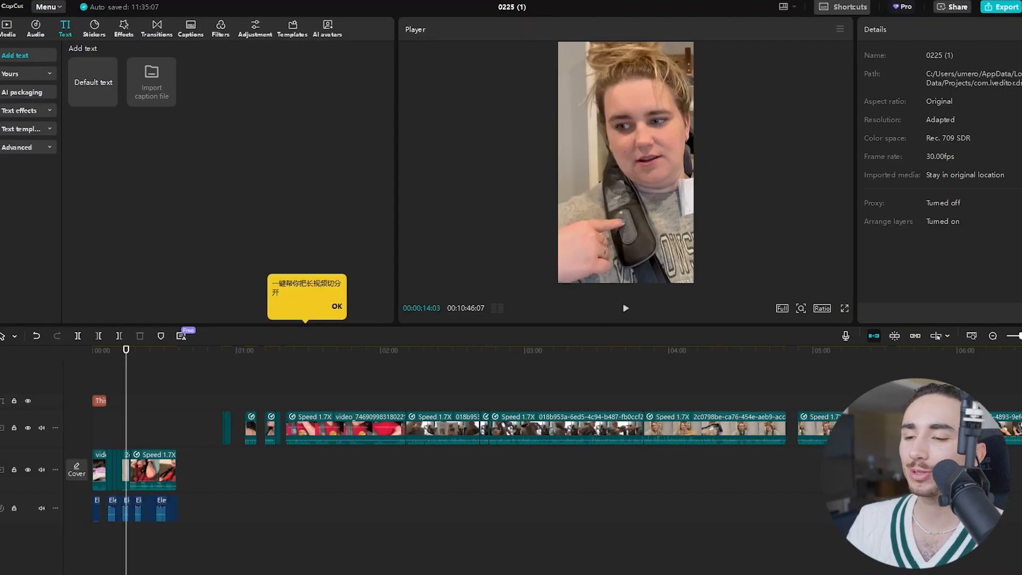
Split the sped-up clip of the man in the red shirt at 00:00:28:18 and delete the footage before the cut
scroll(468, 458, "up", 5)
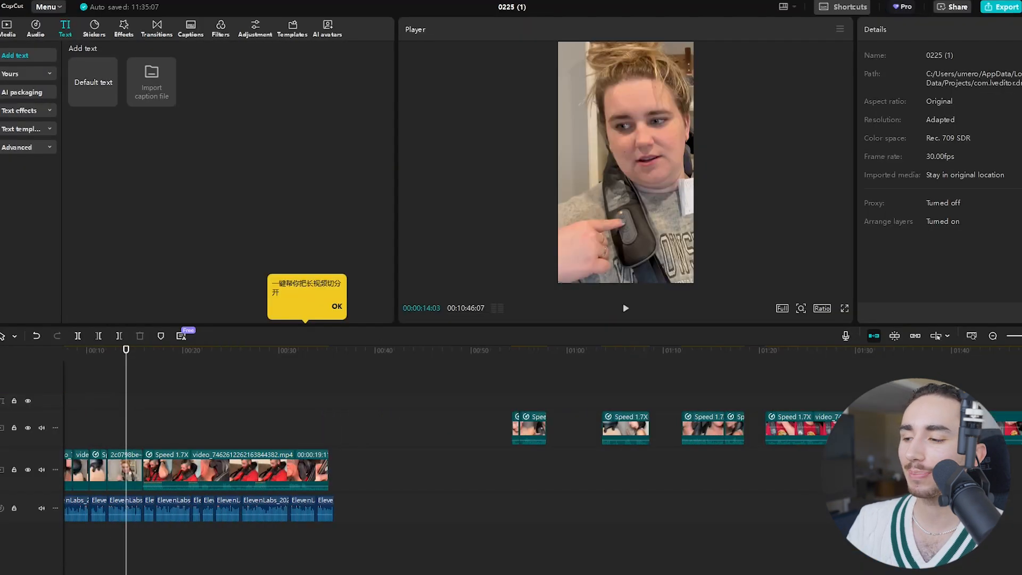
scroll(468, 458, "up", 2)
key("space")
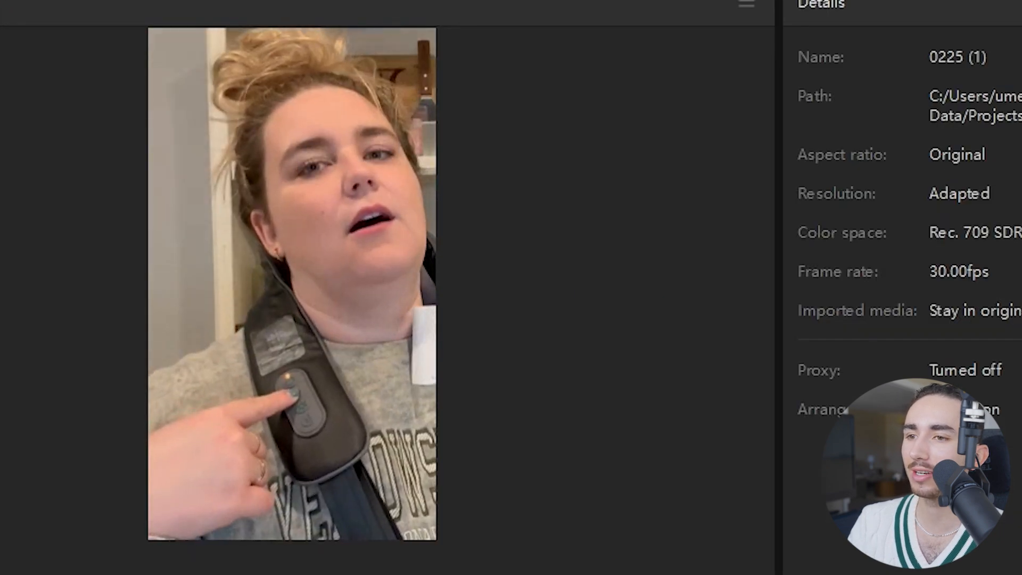
key("space")
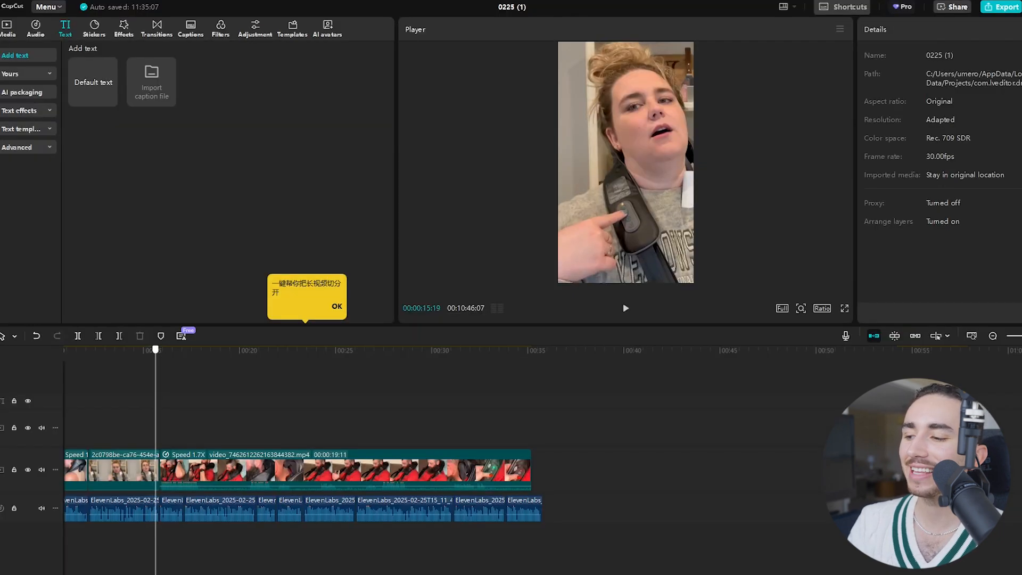
left_click_drag(155, 350, 411, 350)
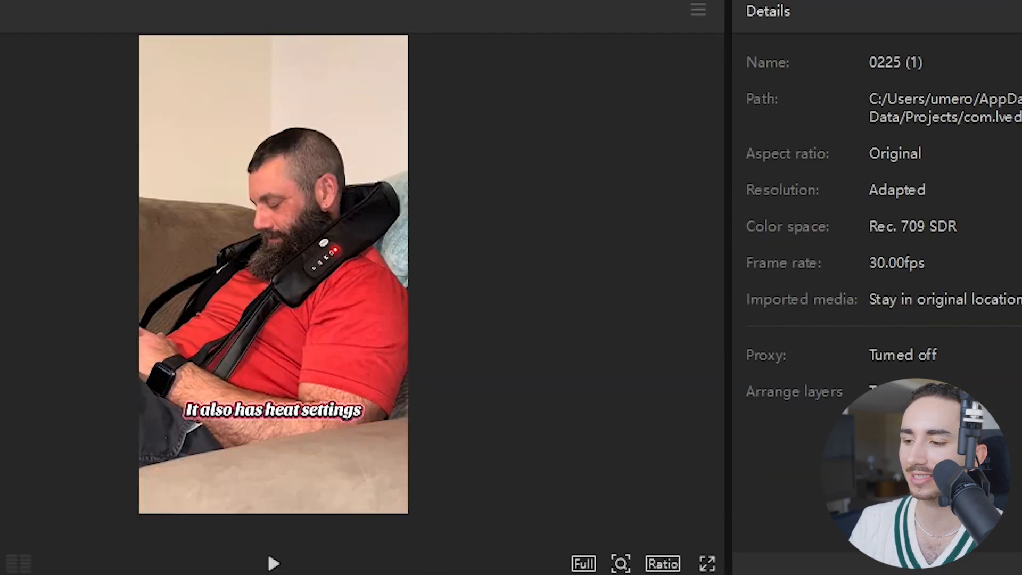
key("ctrl+b")
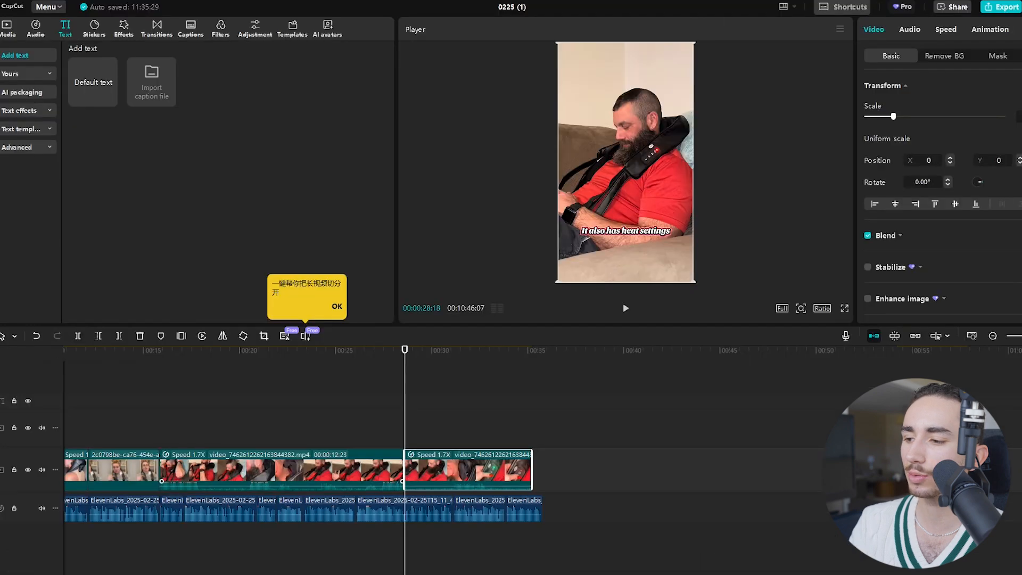
key("Delete")
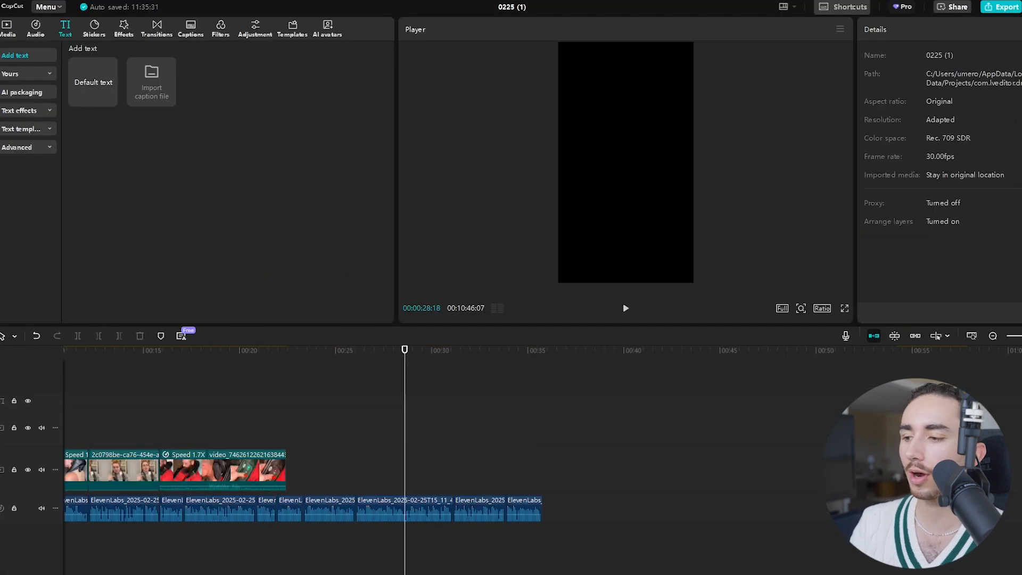
Scrub to 00:00:12:08 and inspect the cut into the clip of the woman pointing at the massager controls frame by frame
scroll(404, 462, "up", 3)
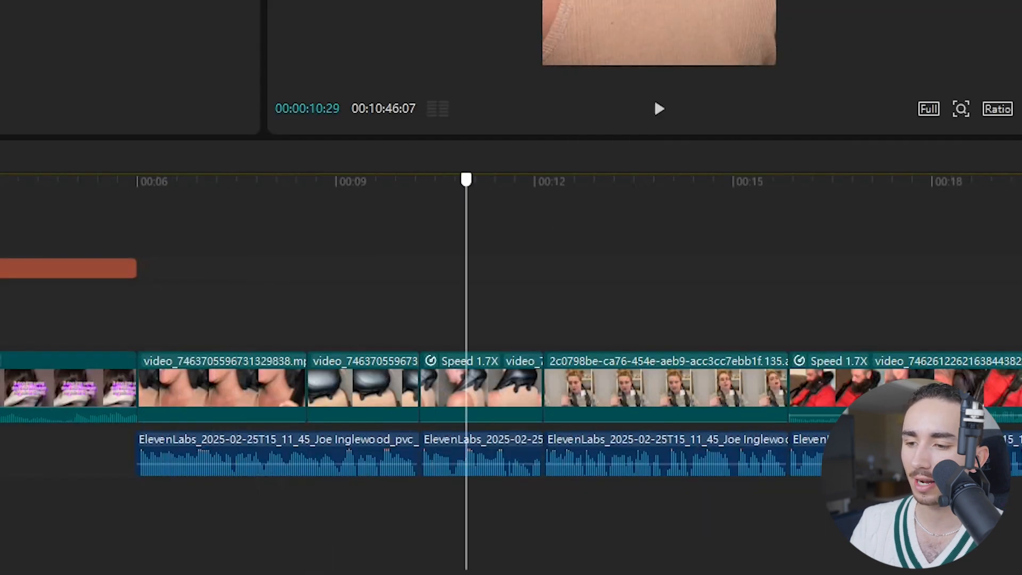
left_click_drag(466, 180, 553, 179)
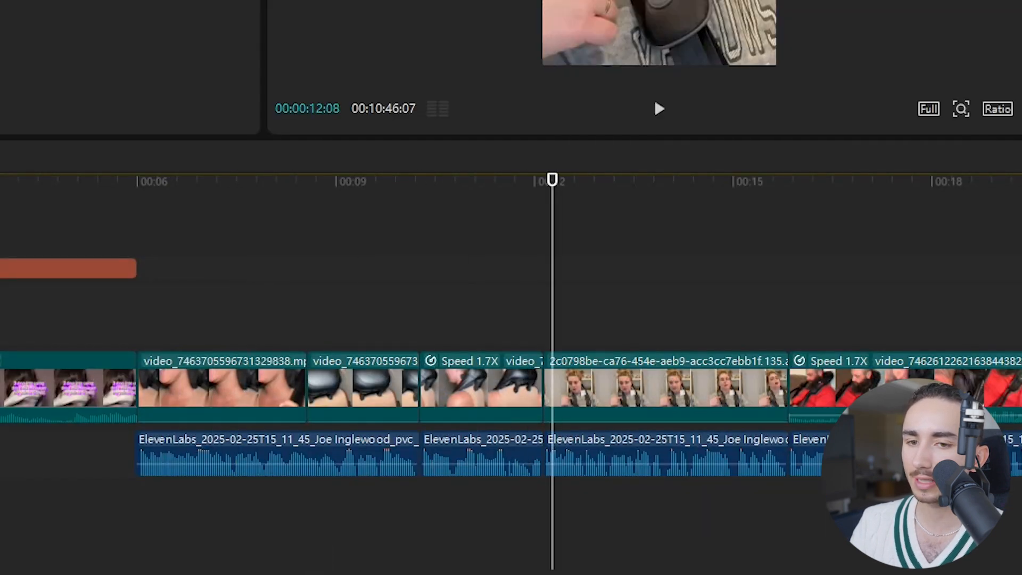
scroll(552, 394, "up", 6)
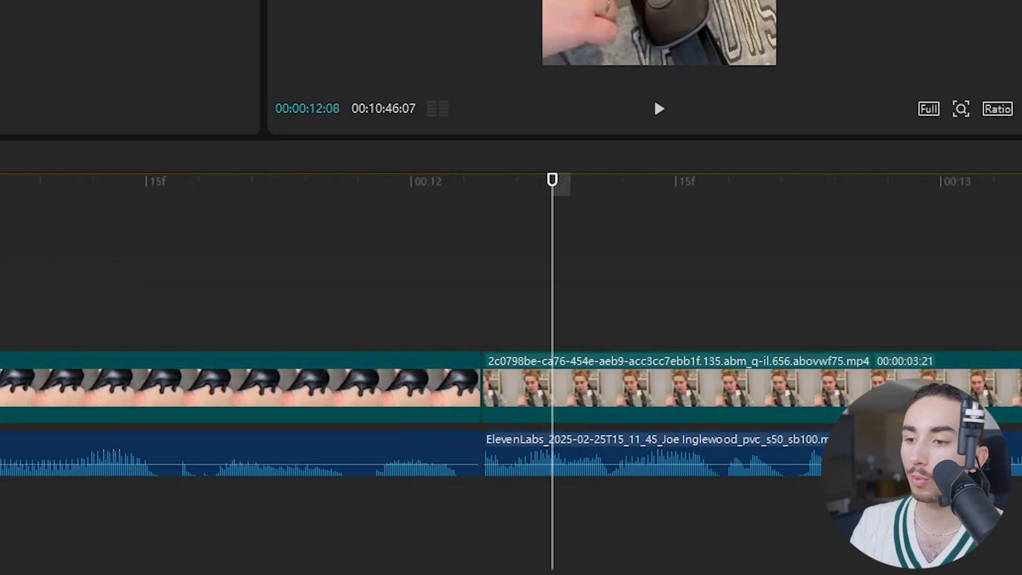
key("Left")
key("Left")
key("Left")
key("Left")
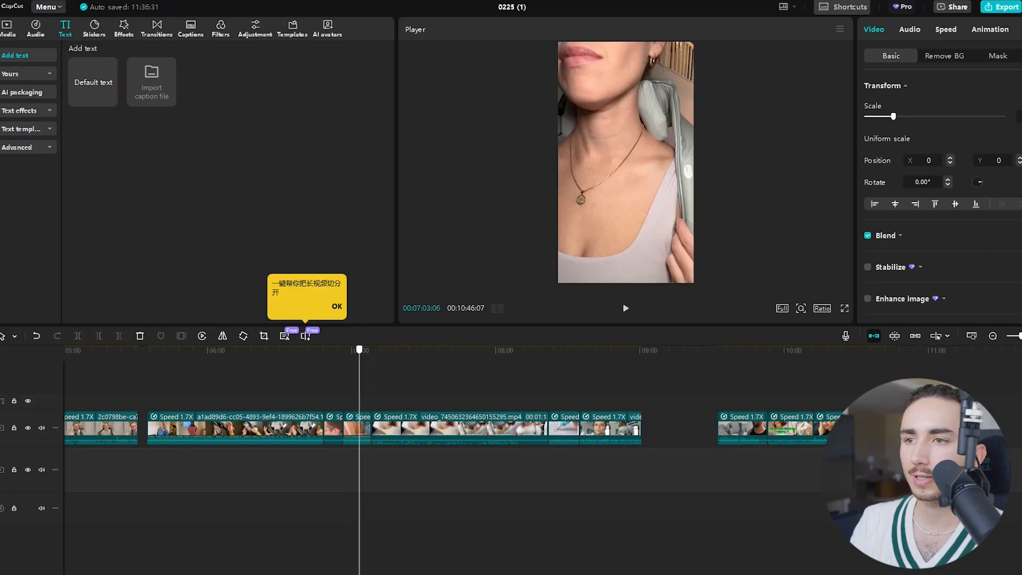
Move the desk-work massager clip near 00:07:05 and the clip near 00:03:30 from the upper source footage onto the main track
left_click_drag(360, 350, 366, 349)
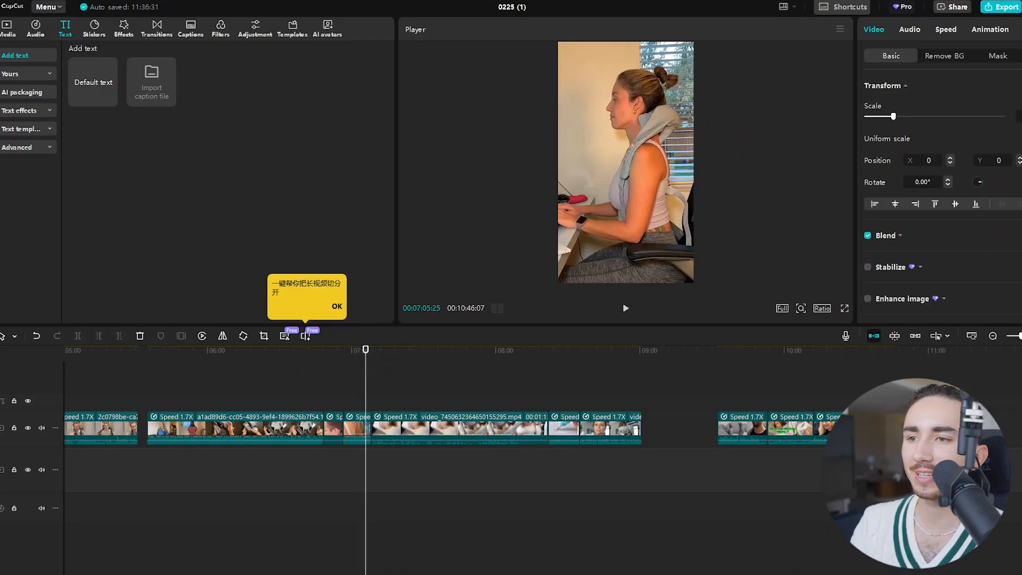
left_click_drag(357, 427, 147, 468)
left_click(136, 410)
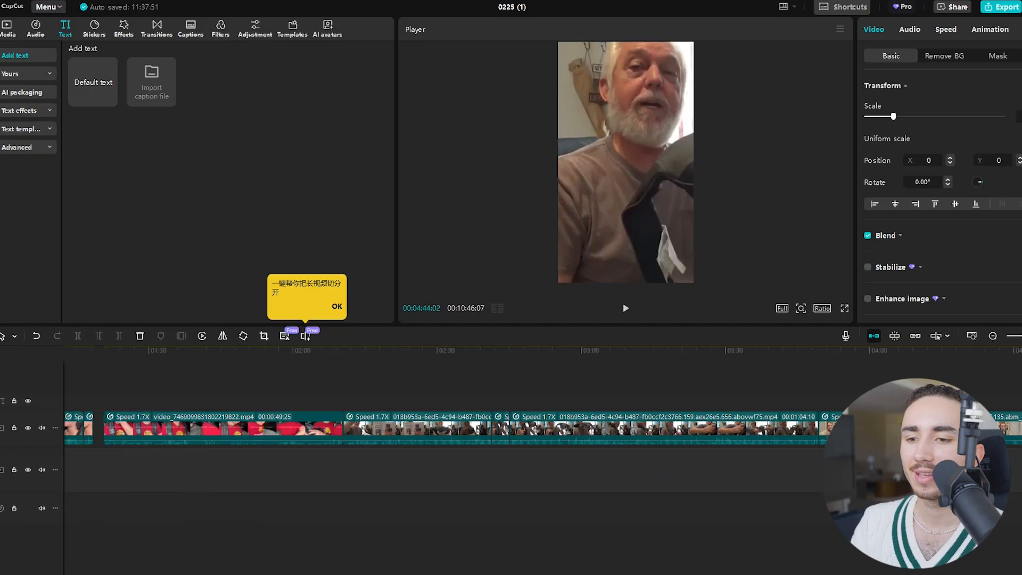
left_click_drag(906, 349, 733, 349)
left_click_drag(738, 427, 250, 472)
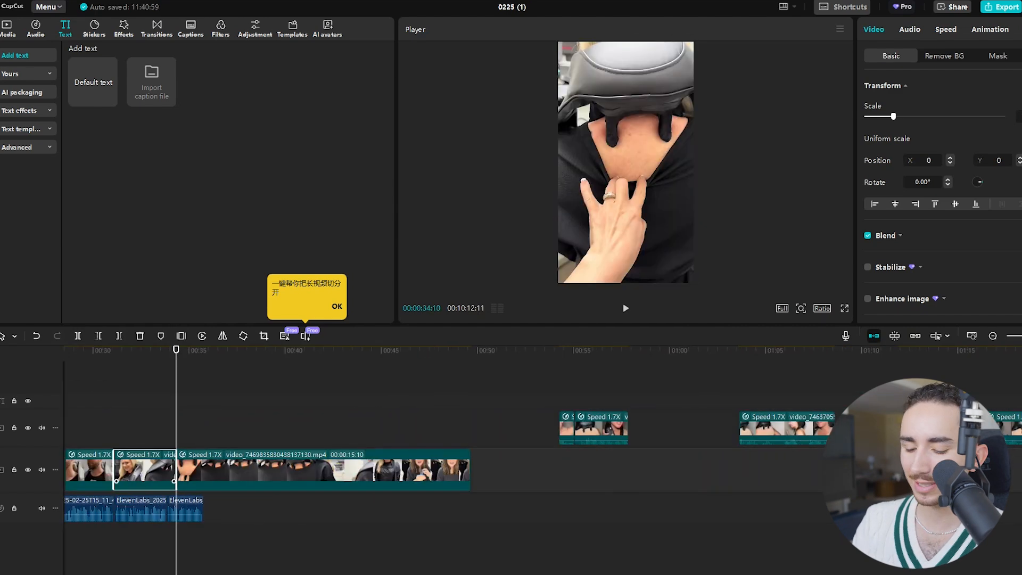
Delete the selected clip between about 31 and 34 seconds and play the following back-view clip against the closing voiceover
key("Delete")
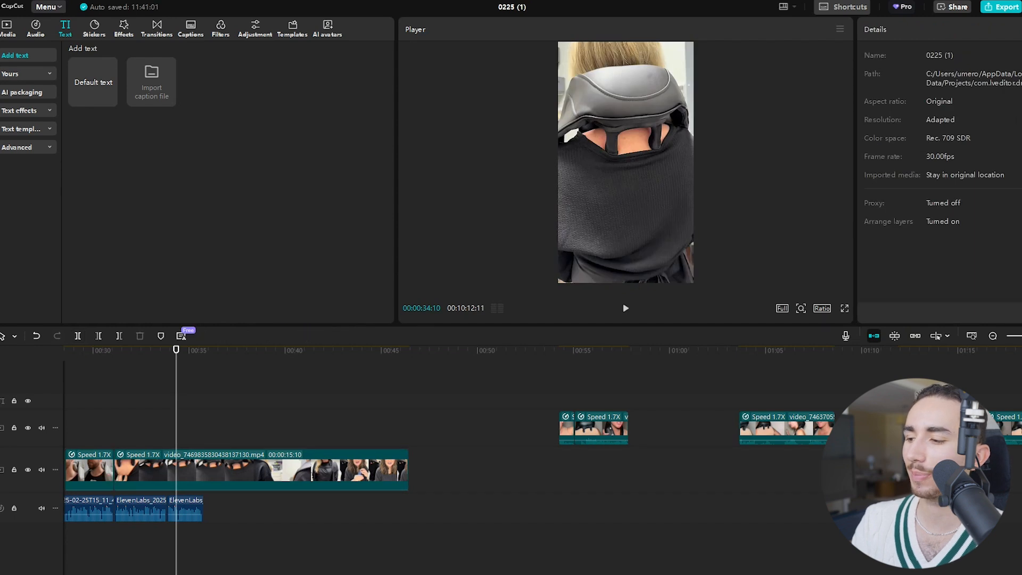
left_click(112, 349)
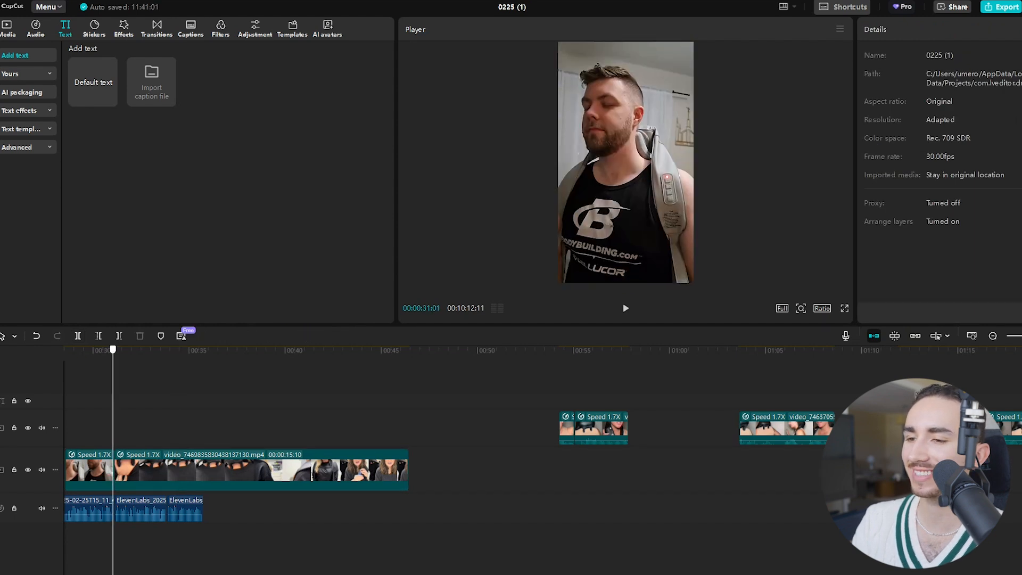
key("space")
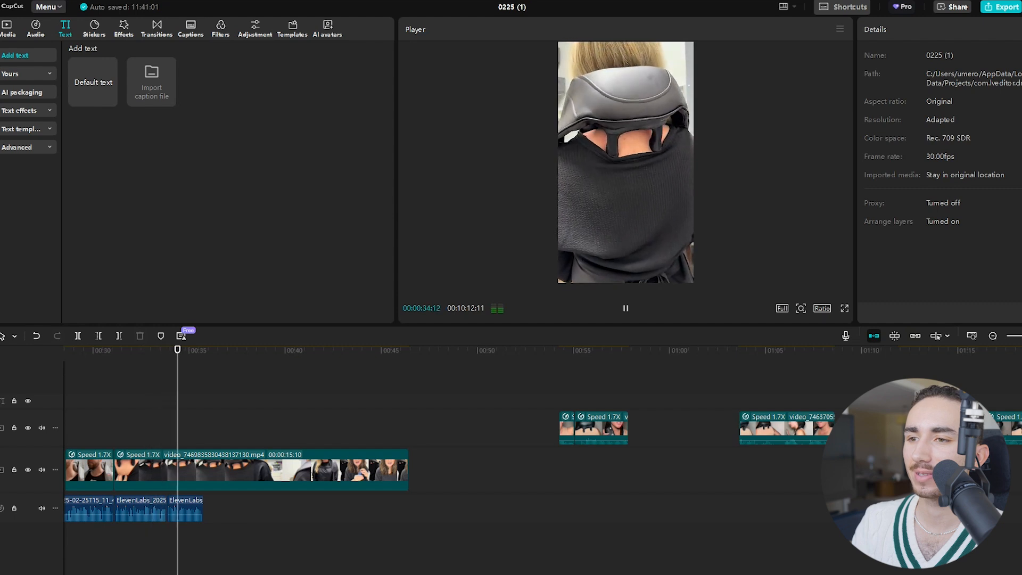
key("space")
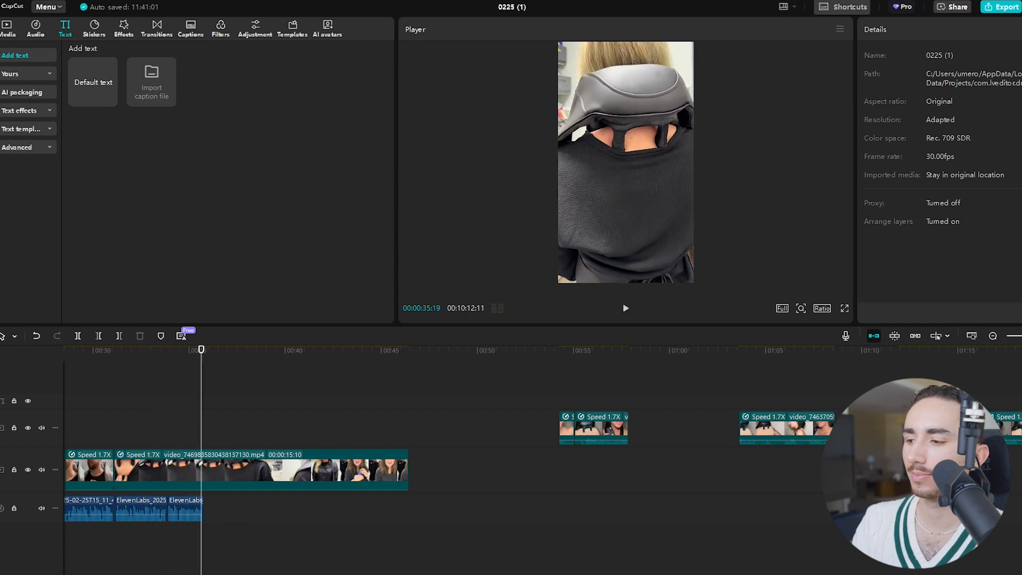
Split the last clip at 00:00:35:19, delete the remainder, and extend the kept piece to the end of the voiceover
left_click(288, 478)
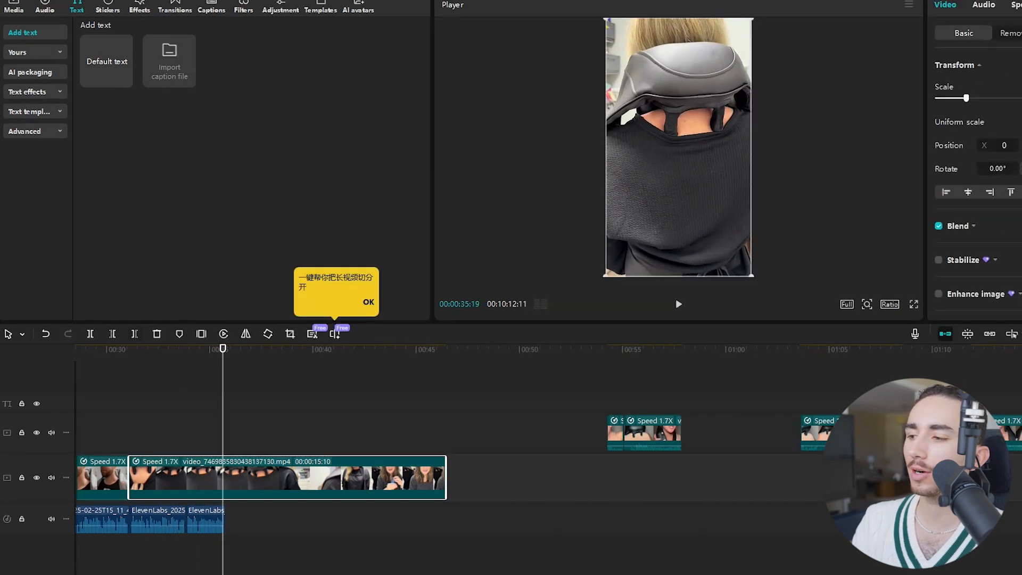
left_click(90, 334)
key("Delete")
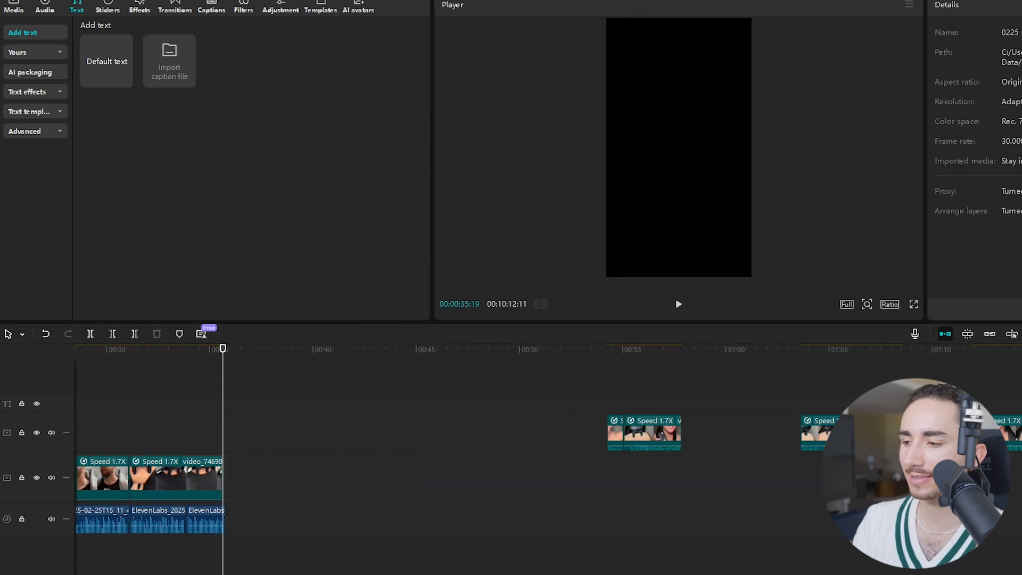
scroll(447, 463, "up", 6)
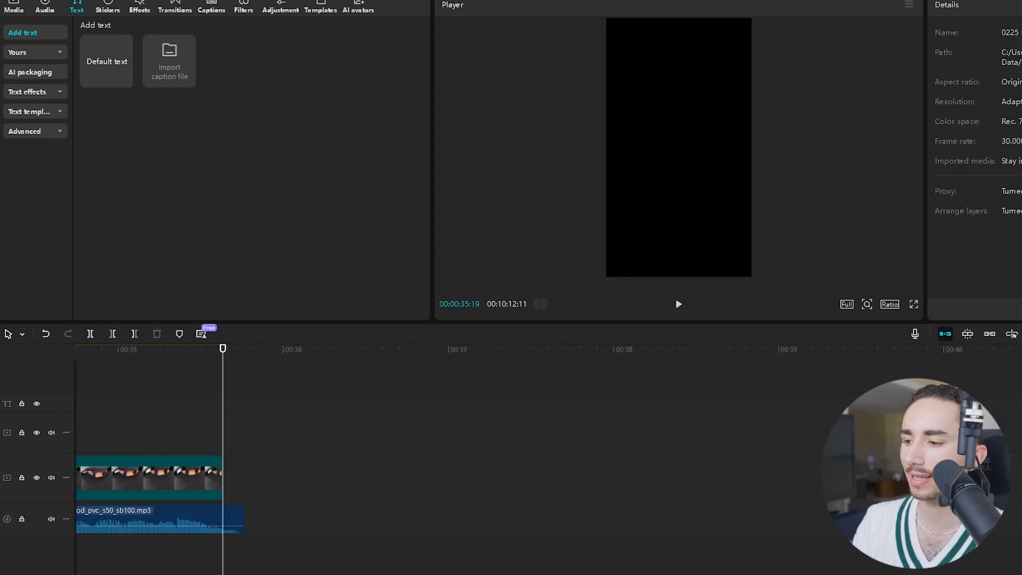
left_click_drag(220, 490, 241, 489)
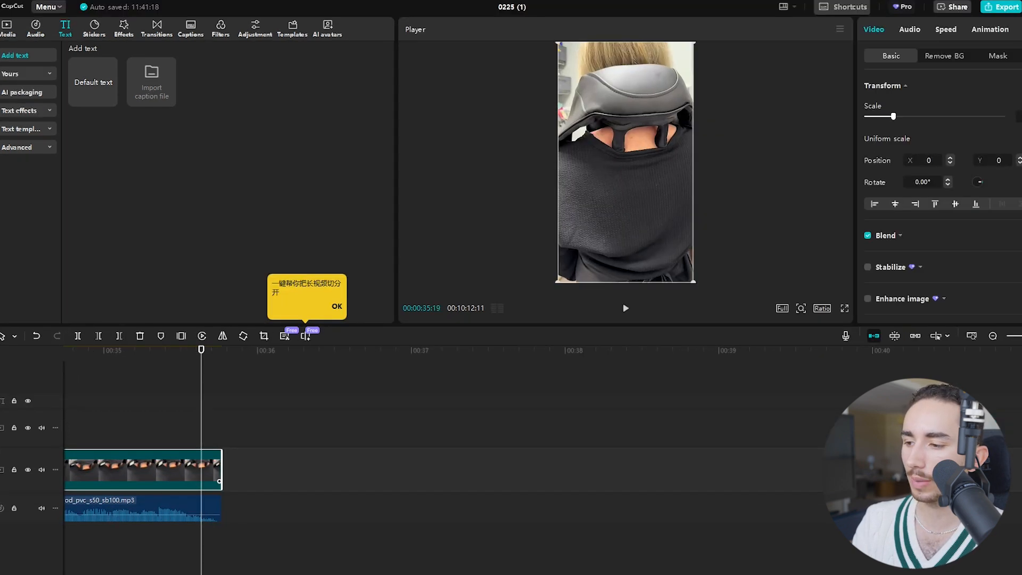
Generate auto captions for the edit with English as the spoken language
left_click_drag(201, 349, 490, 349)
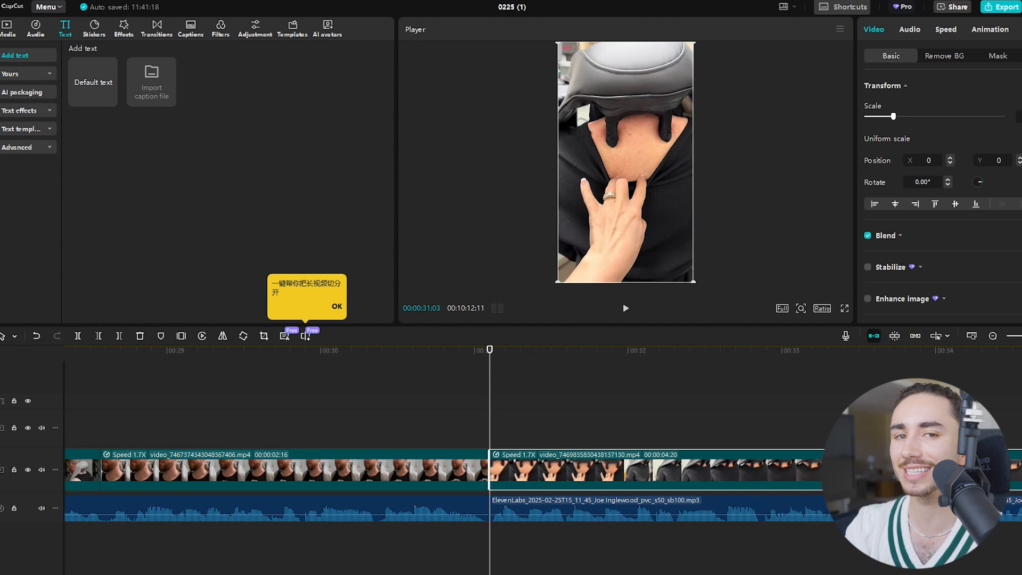
left_click(191, 29)
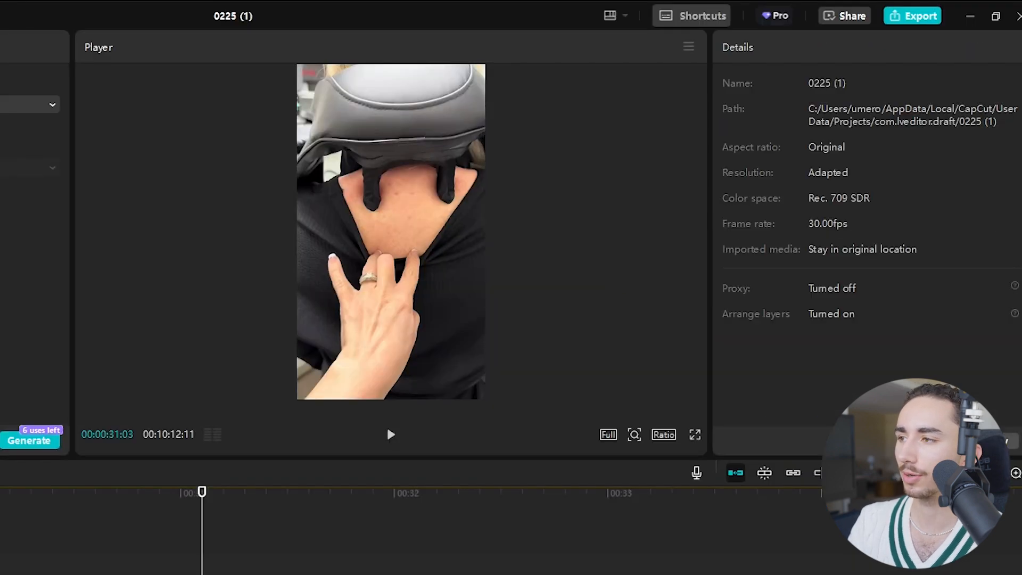
left_click(29, 440)
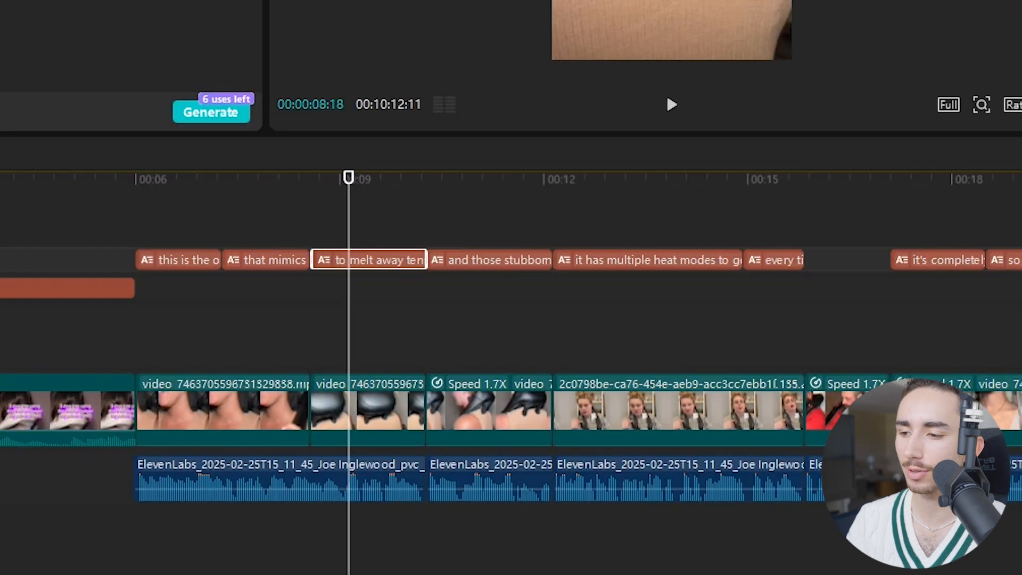
Pull the start of the "to melt away" caption slightly earlier and play the edit from the "every time after a long day at work" caption
left_click_drag(312, 260, 310, 259)
left_click_drag(310, 178, 199, 177)
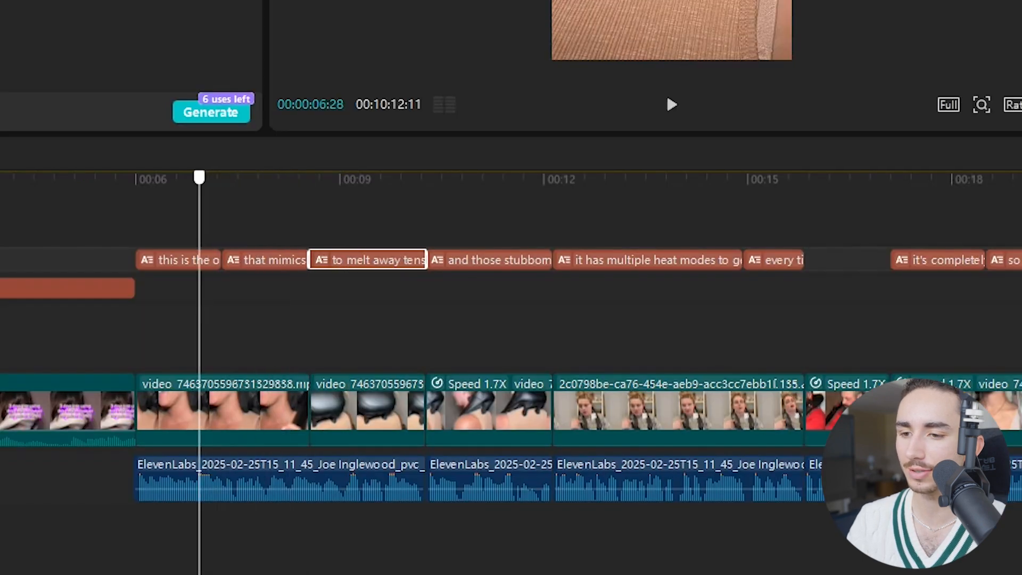
left_click(773, 259)
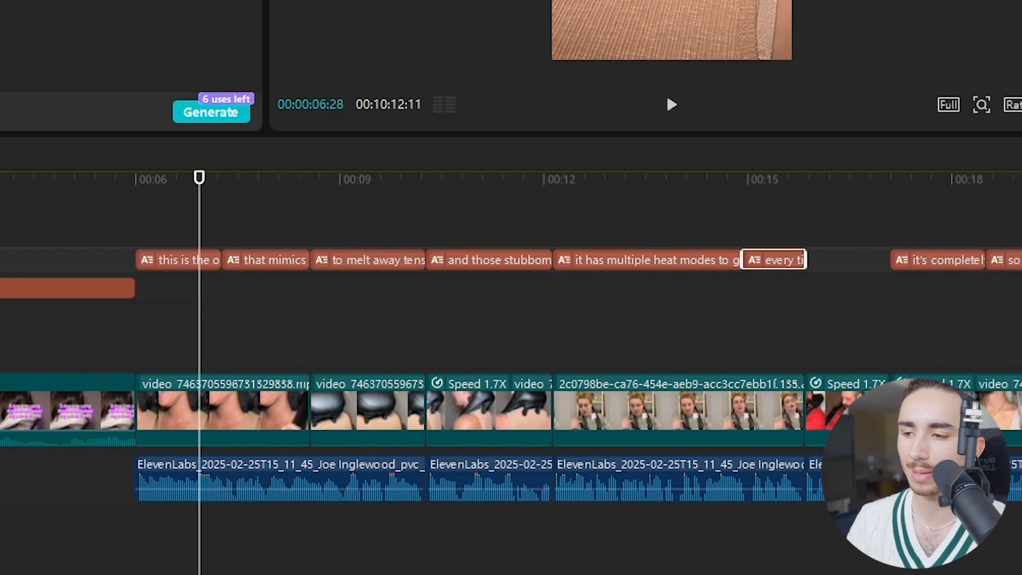
left_click_drag(199, 178, 733, 177)
key("space")
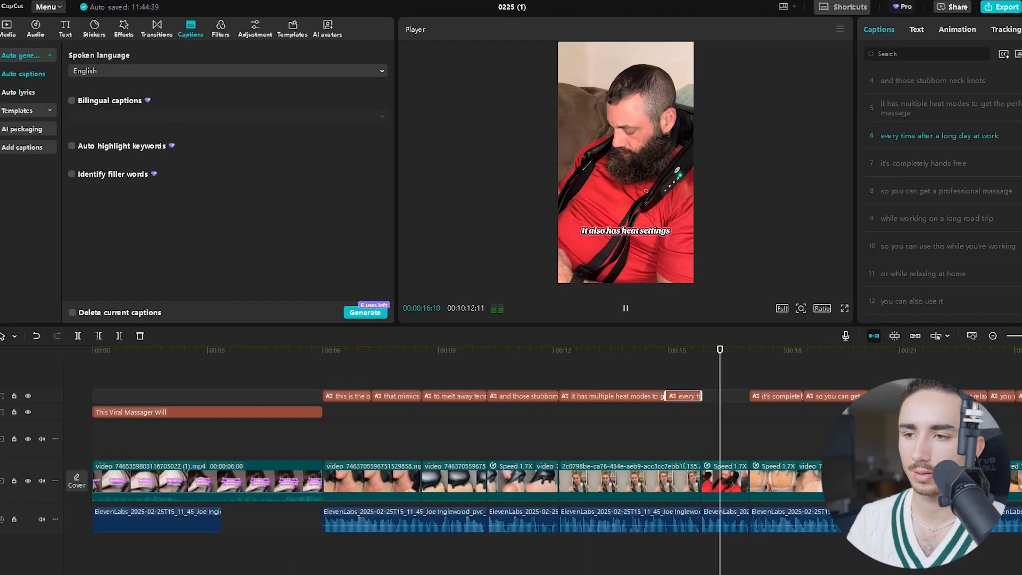
Extend the "every time after a long day at work" caption to the start of the "it's completely hands free" caption
key("space")
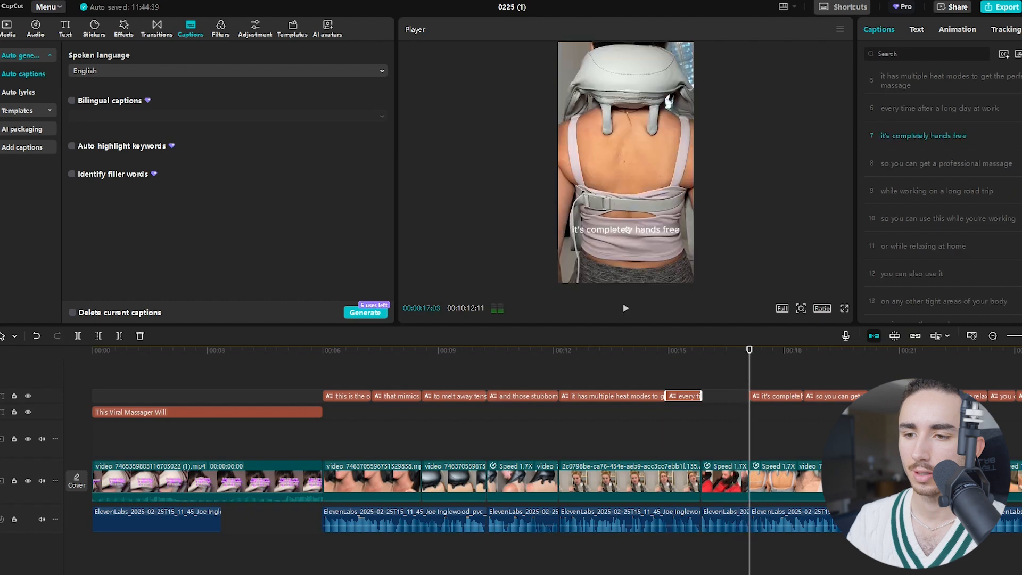
left_click_drag(749, 349, 686, 349)
left_click_drag(702, 395, 749, 396)
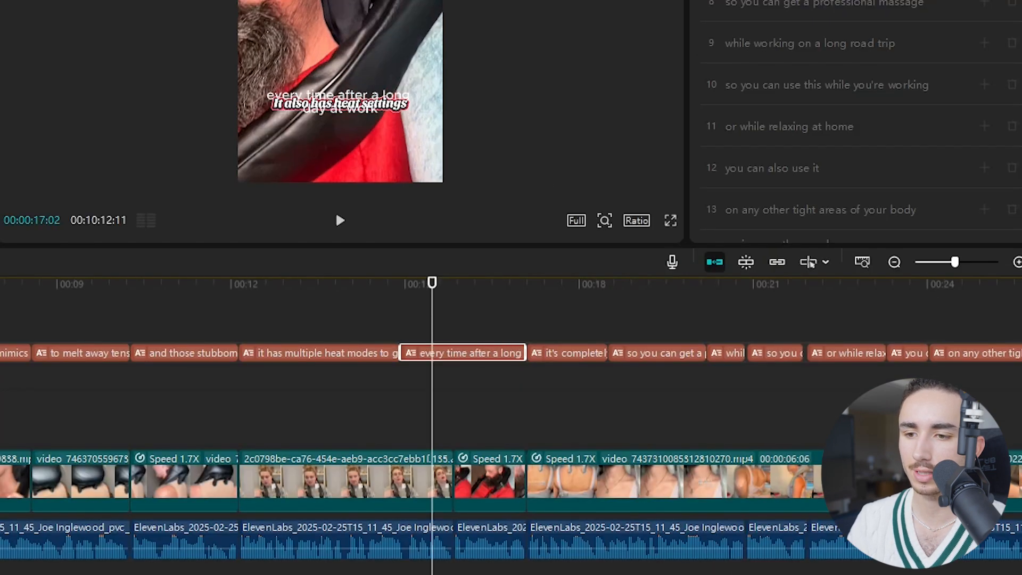
left_click(401, 283)
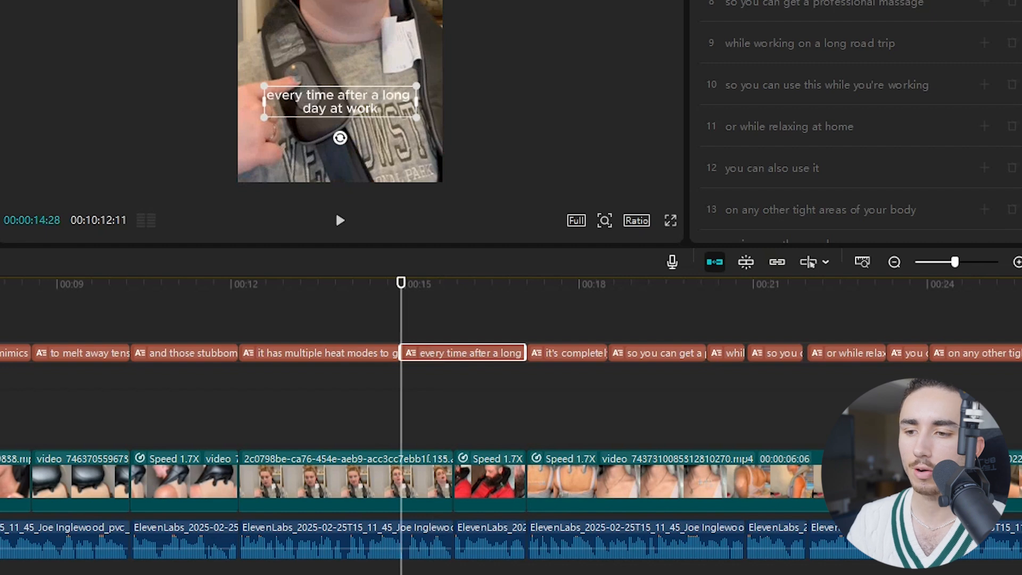
Browse the caption text templates for the "this is the only massager" caption, with the style set to apply to all captions
left_click_drag(401, 284, 0, 284)
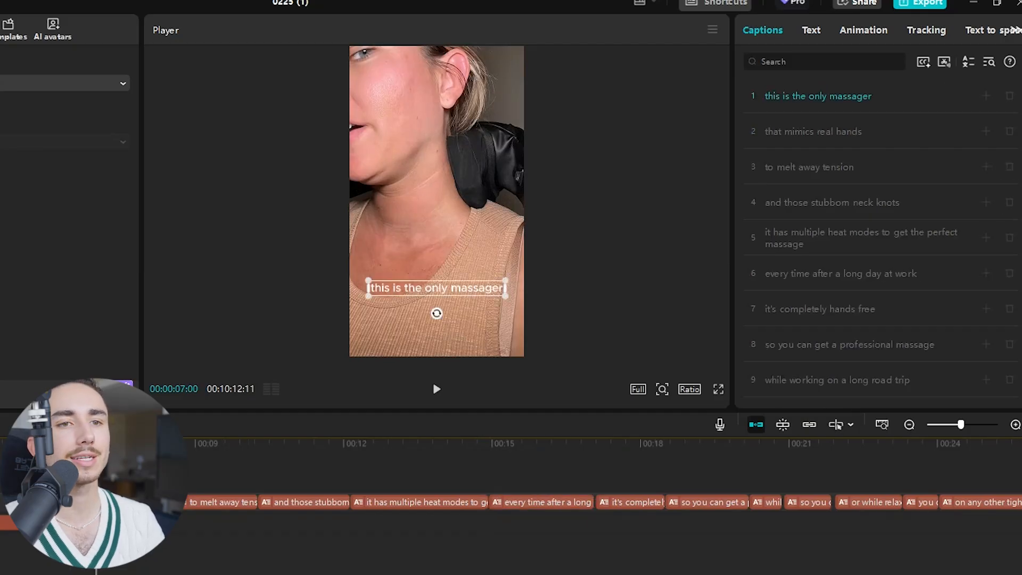
left_click(811, 30)
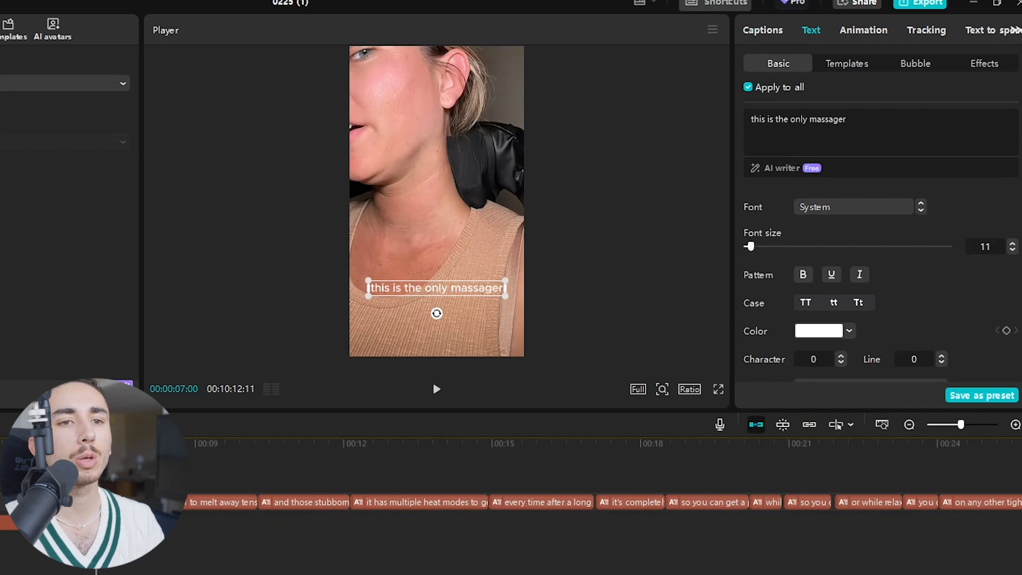
left_click(846, 63)
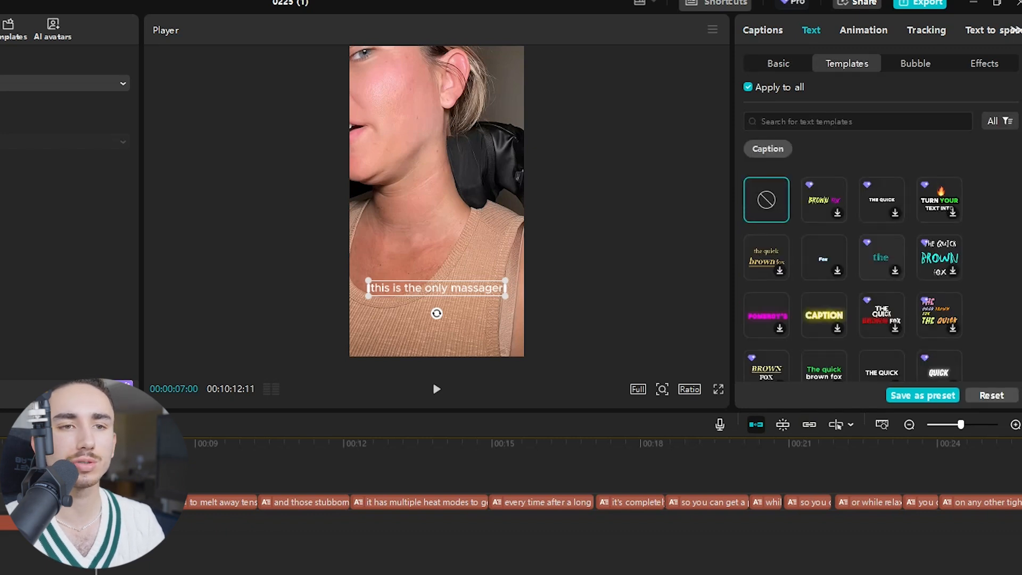
scroll(852, 277, "down", 3)
scroll(852, 266, "down", 2)
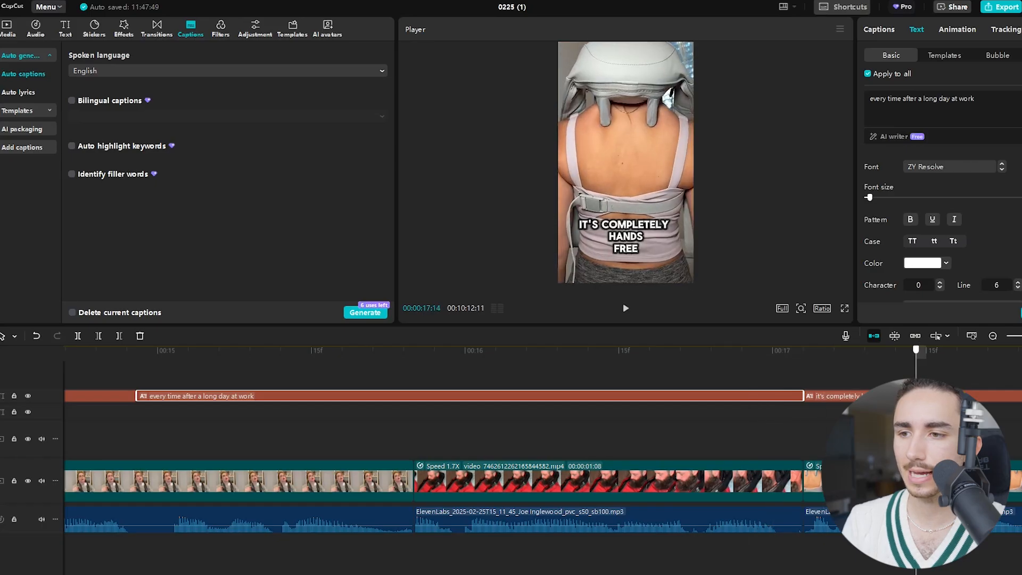
Select the "it's completely hands free" caption and browse the text templates for another caption style
left_click(904, 396)
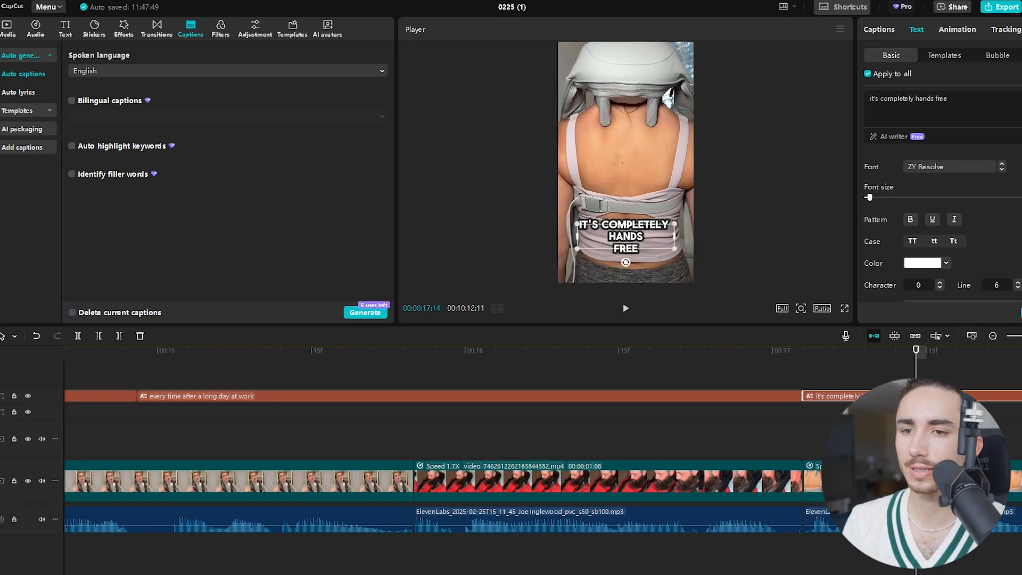
triple_click(897, 99)
left_click(944, 55)
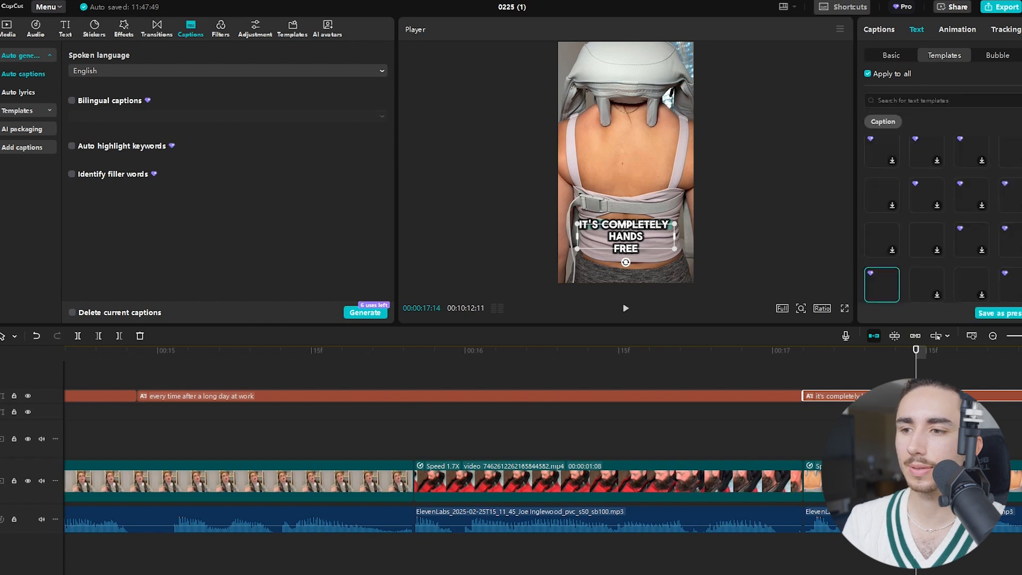
scroll(942, 213, "down", 2)
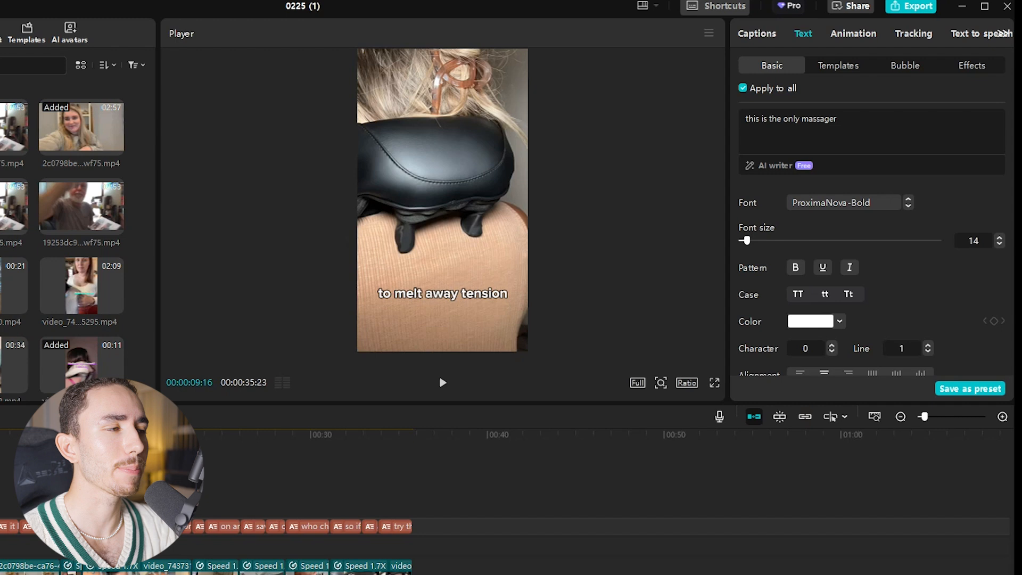
Review the captions' template, ProximaNova-Bold font and preset style settings, and look at the Proxima Nova font page in the browser
left_click(838, 65)
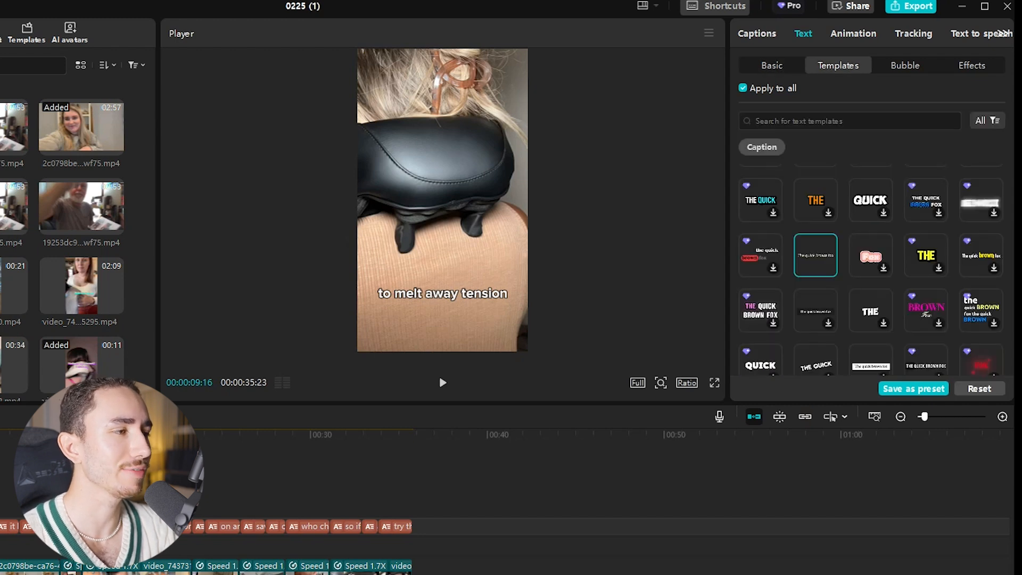
left_click(771, 66)
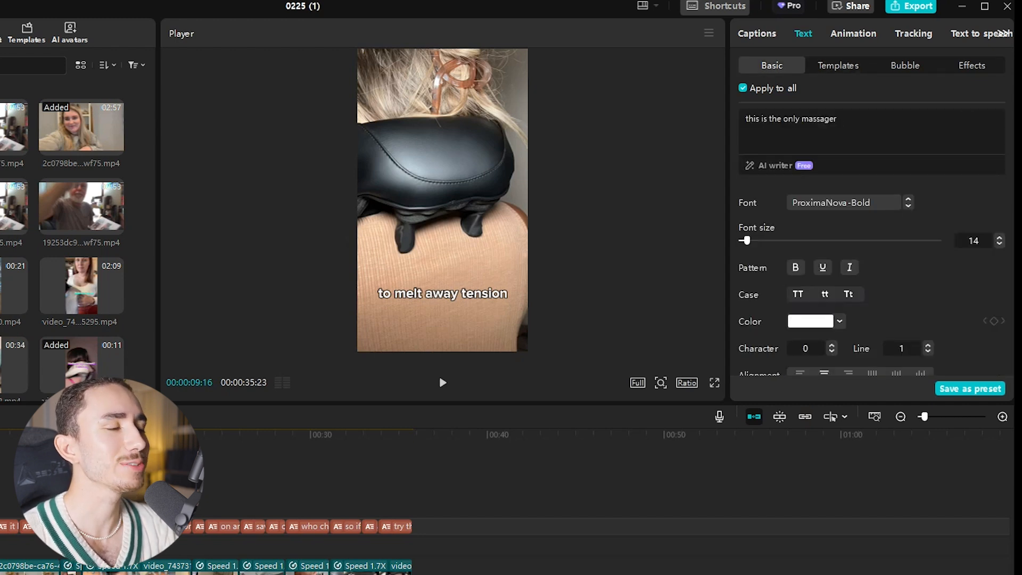
left_click(844, 203)
key("Escape")
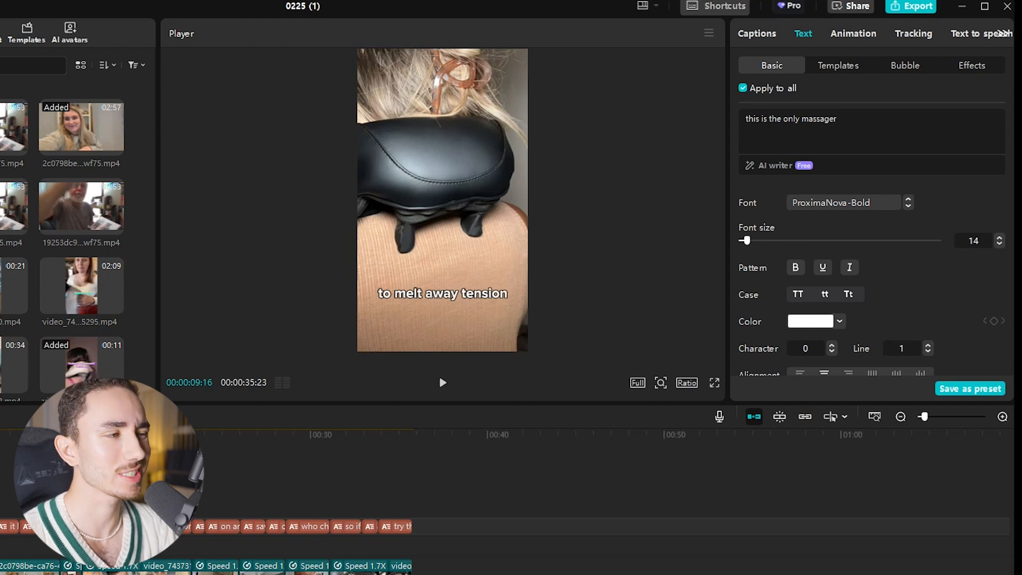
scroll(872, 266, "down", 5)
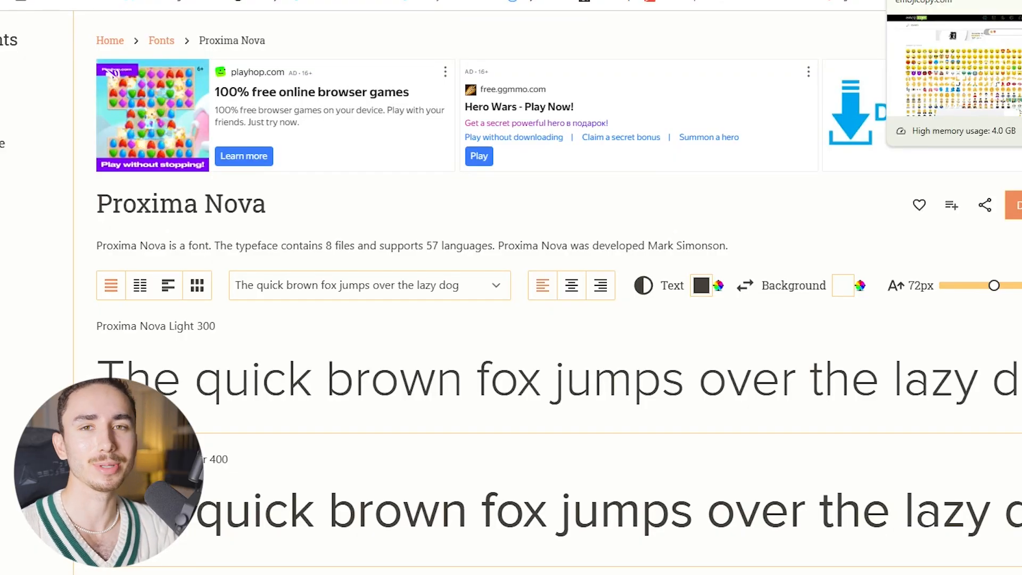
left_click(942, 1)
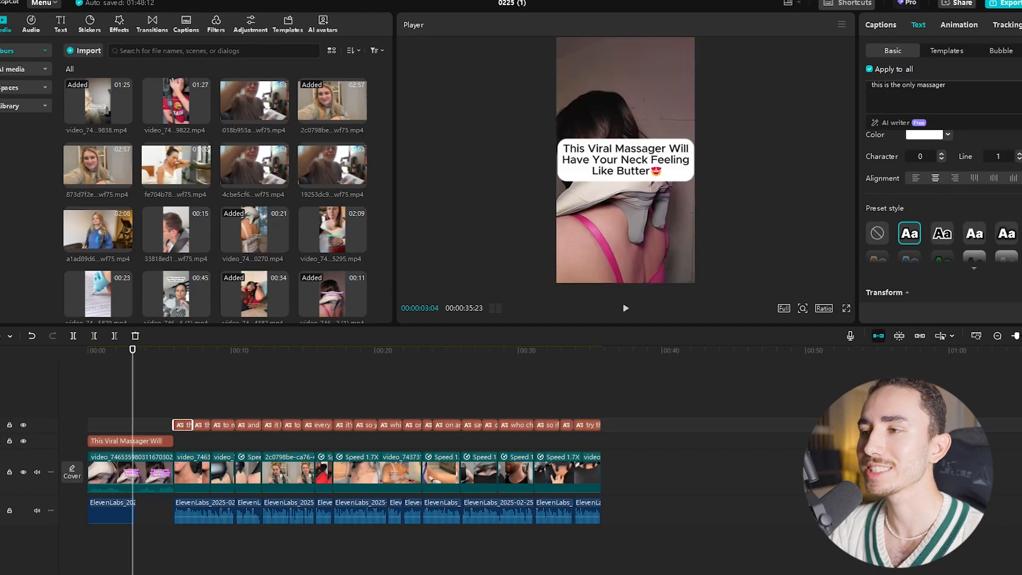
Add the song "Aesthetic (sped up)" from the Vlog music category as background music from the start of the edit
left_click_drag(133, 349, 87, 349)
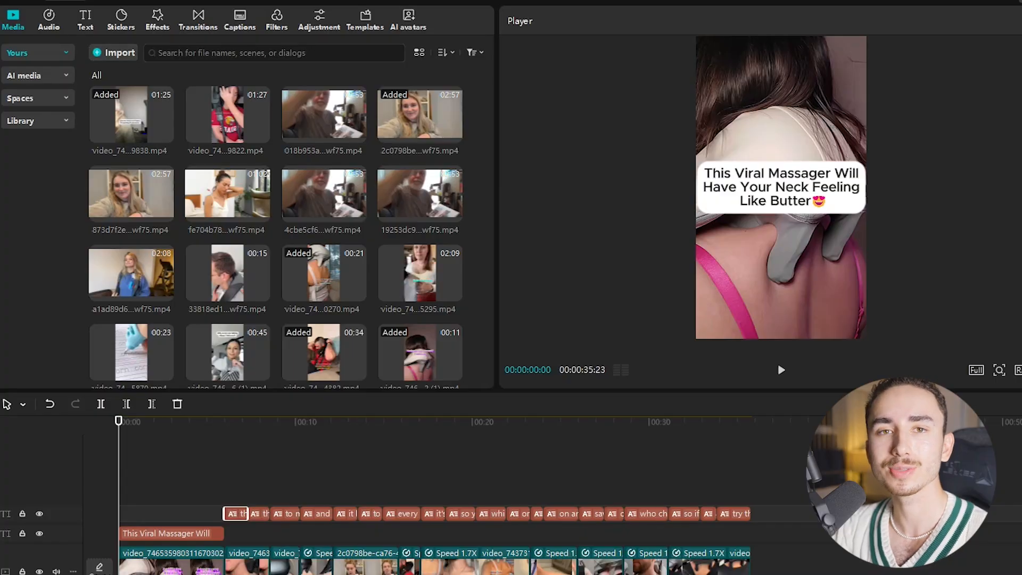
left_click(48, 20)
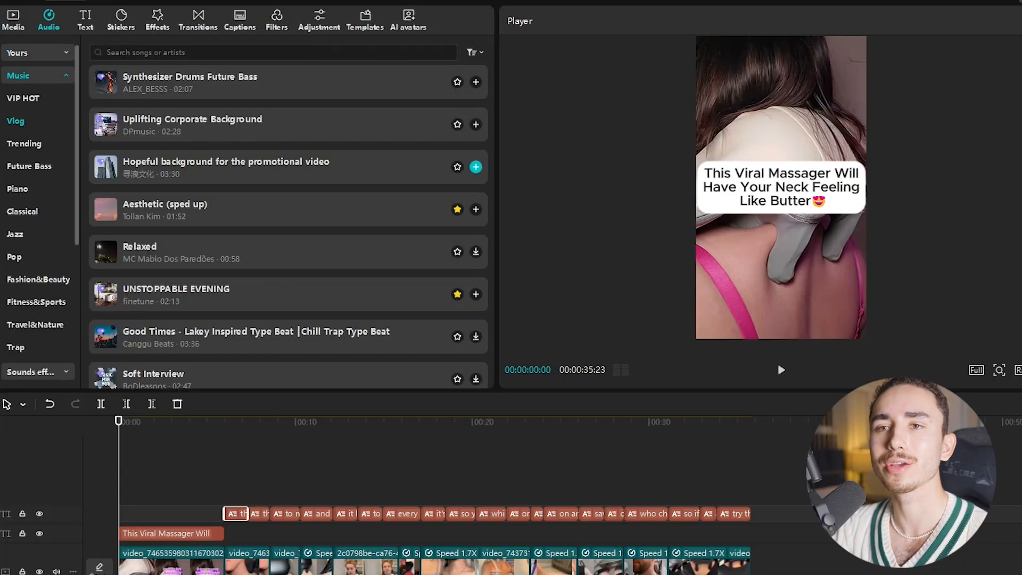
scroll(288, 166, "up", 3)
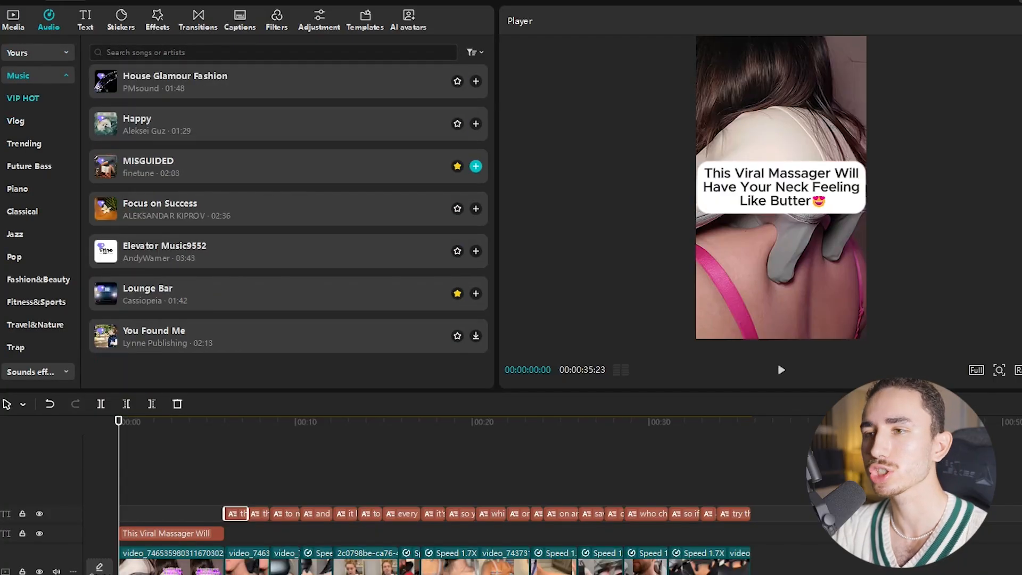
scroll(287, 212, "down", 3)
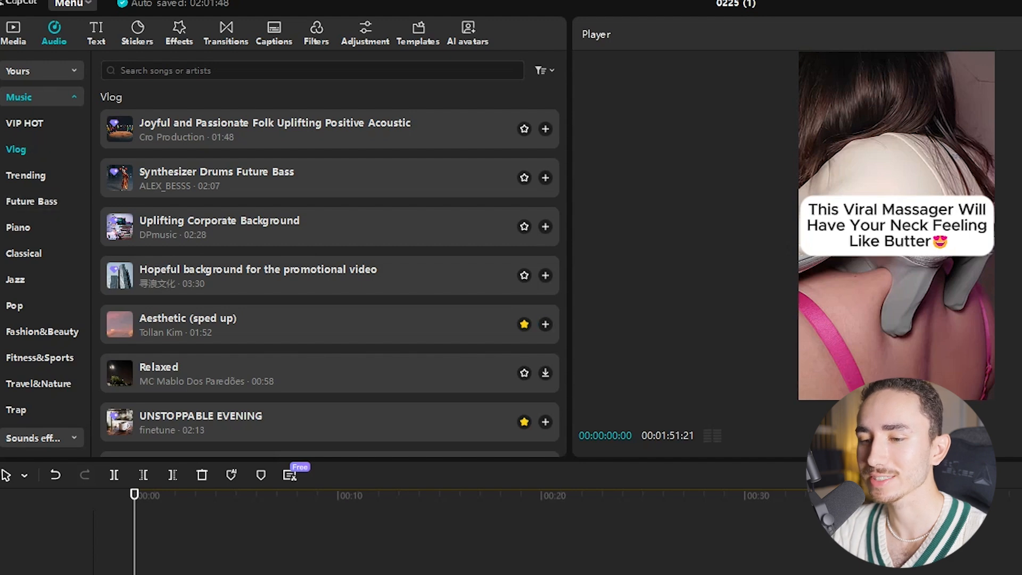
left_click_drag(304, 520, 313, 530)
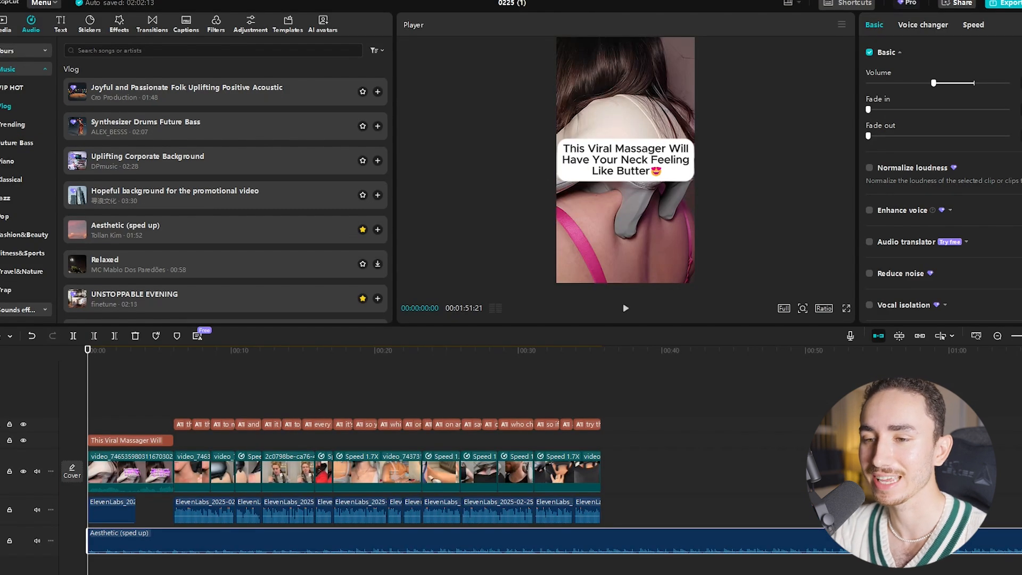
Split the "Aesthetic (sped up)" music at 00:00:35:22, at the end of the video, and delete the remainder
left_click_drag(88, 349, 600, 350)
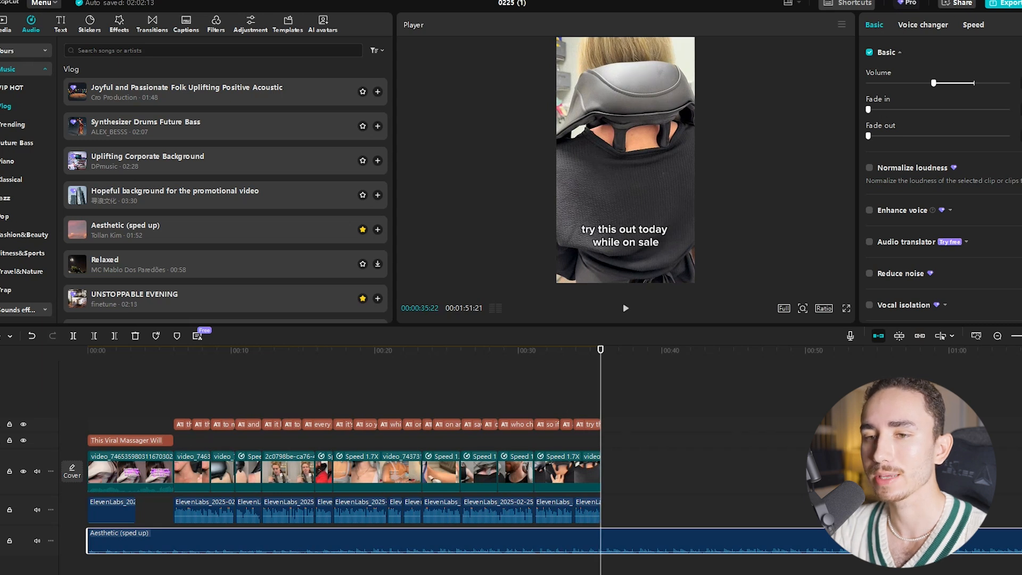
key("ctrl+b")
key("Delete")
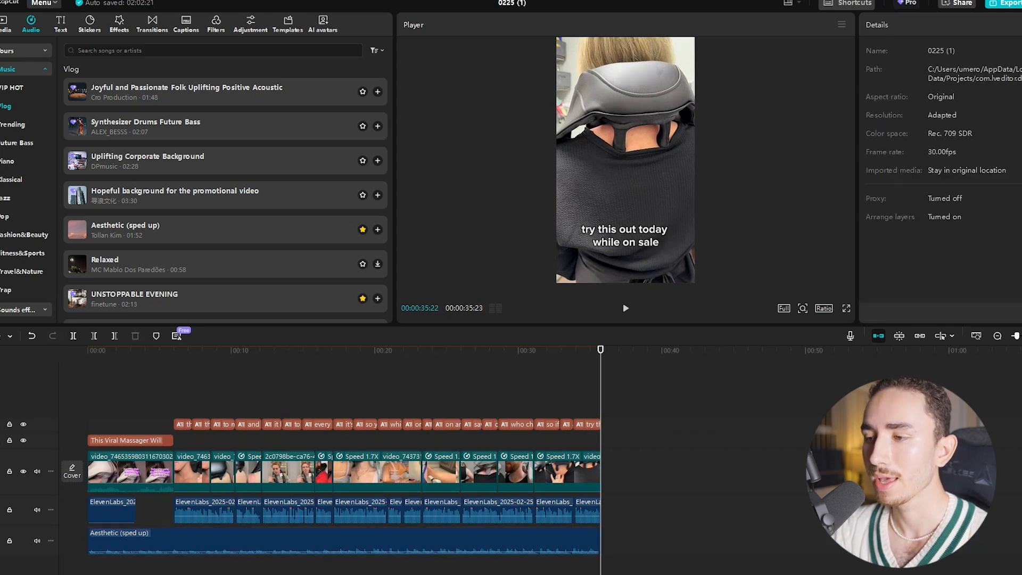